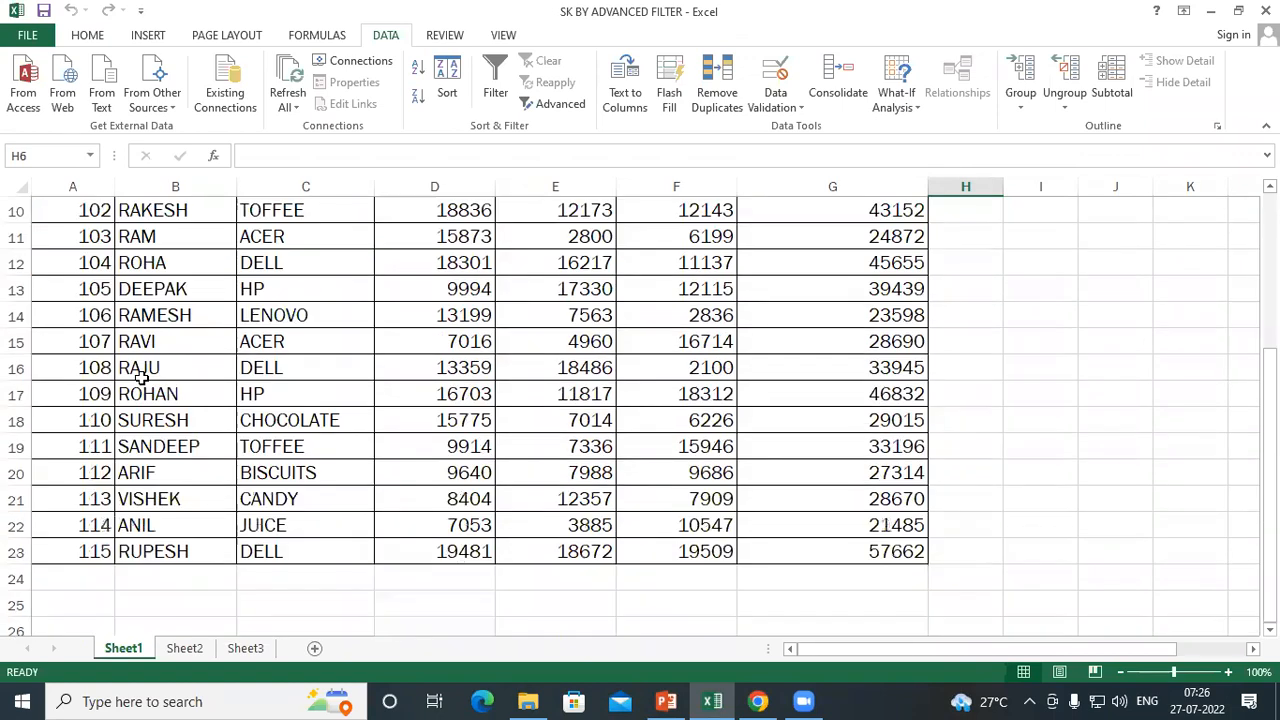
Review the sales table's PER. ID, PER.NAME and PRODUCT columns from their headers through the records
click(73, 234)
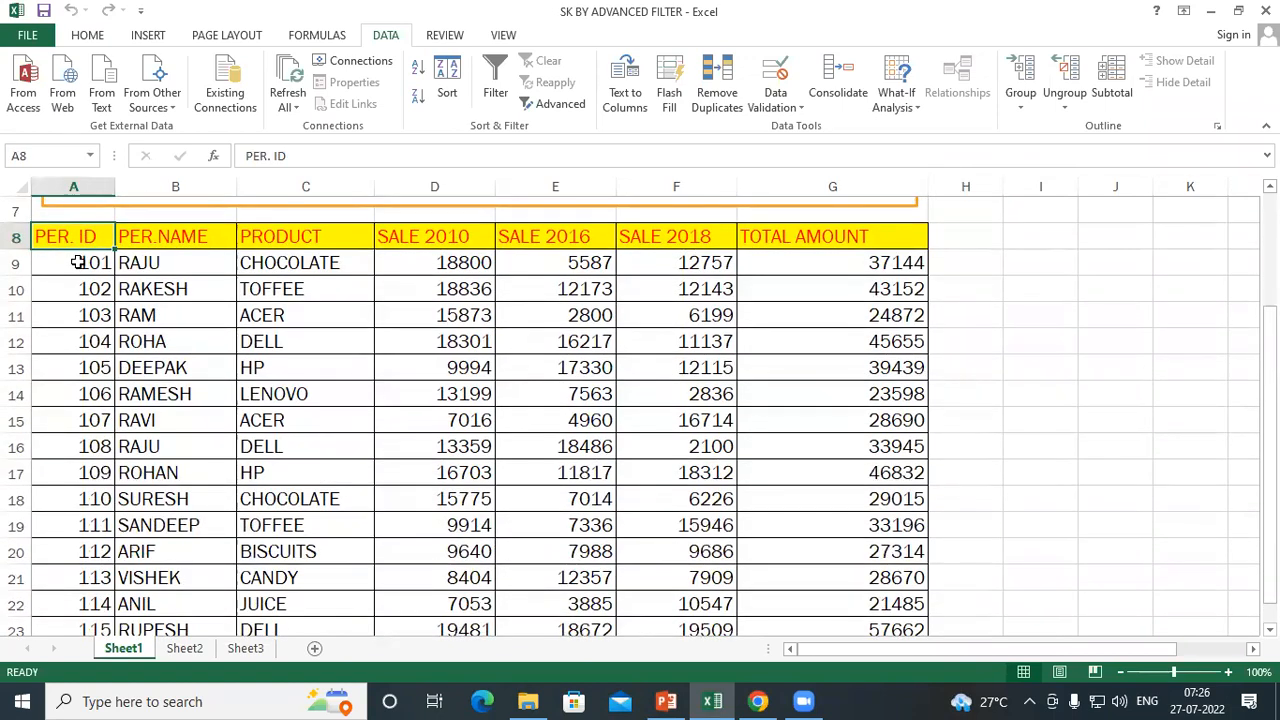
click(76, 260)
click(164, 238)
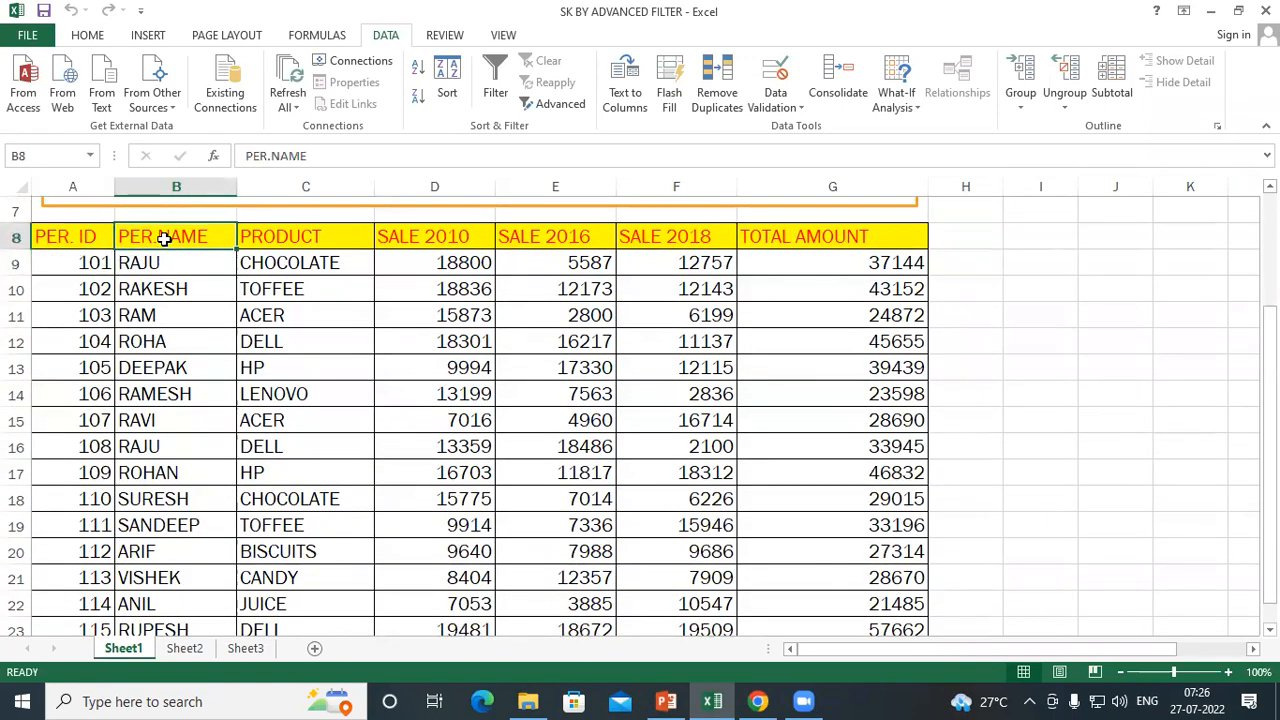
click(180, 267)
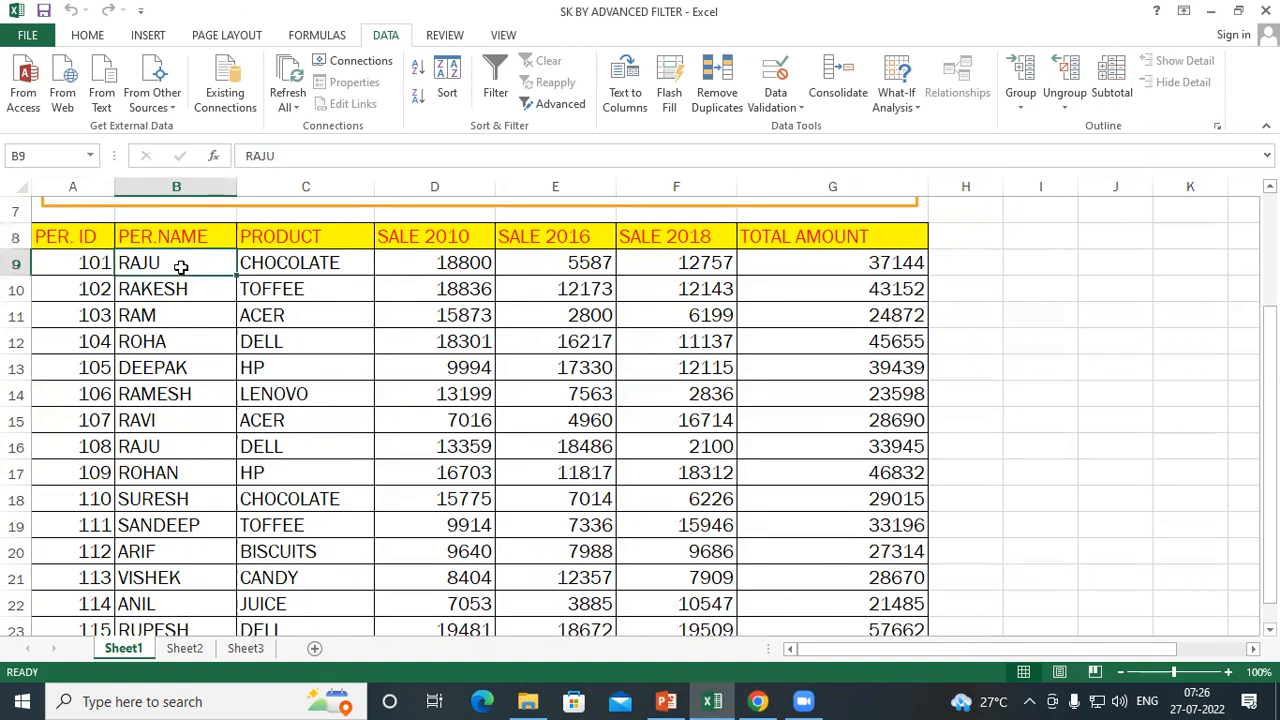
click(170, 240)
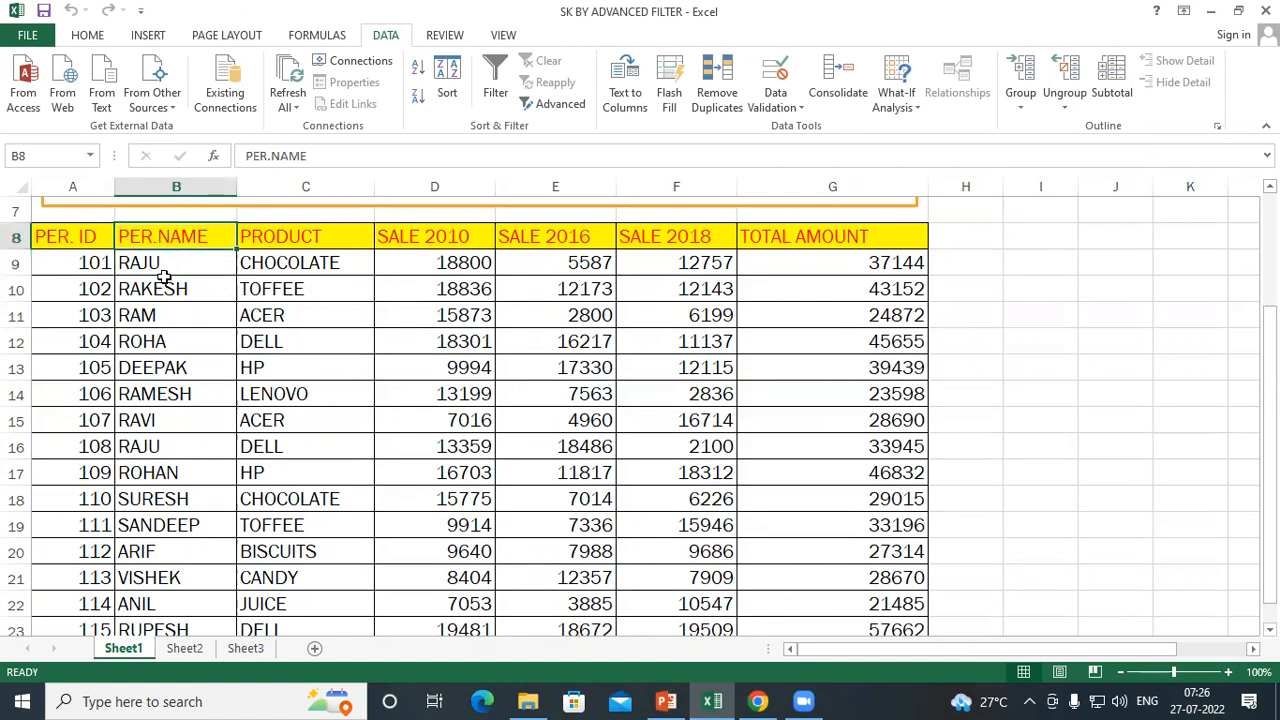
click(185, 263)
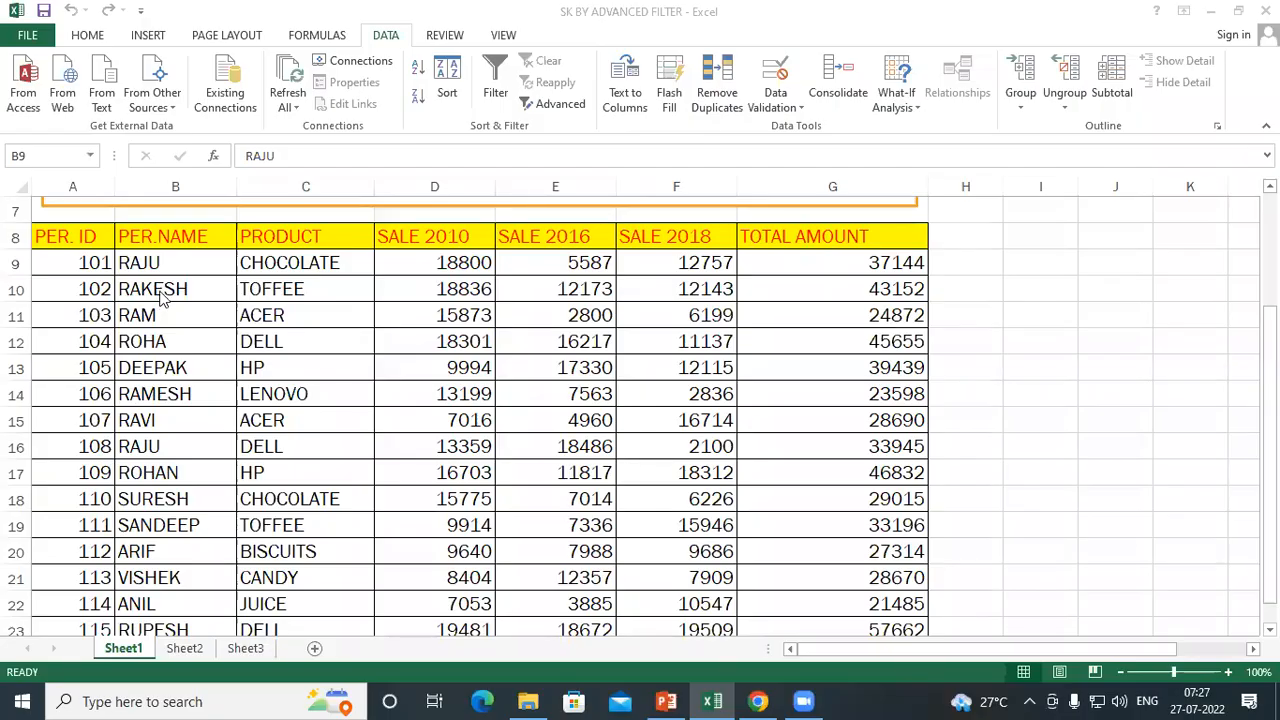
click(73, 232)
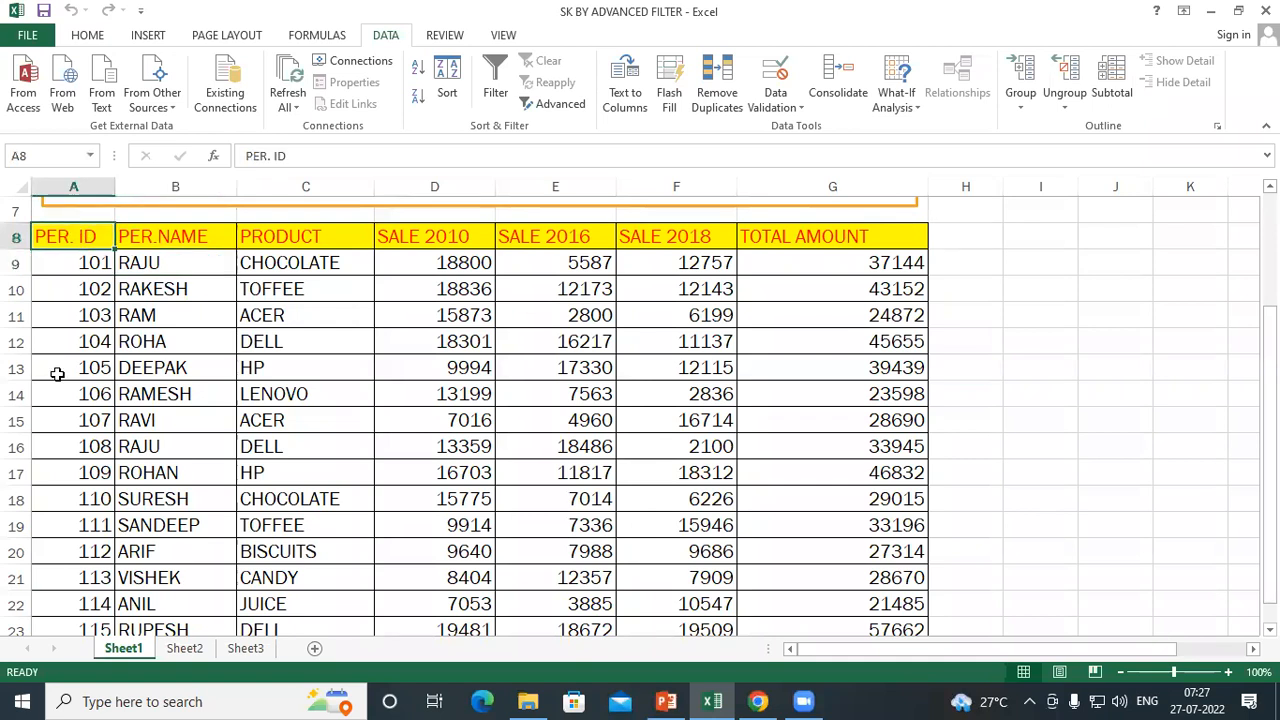
drag(77, 240, 76, 597)
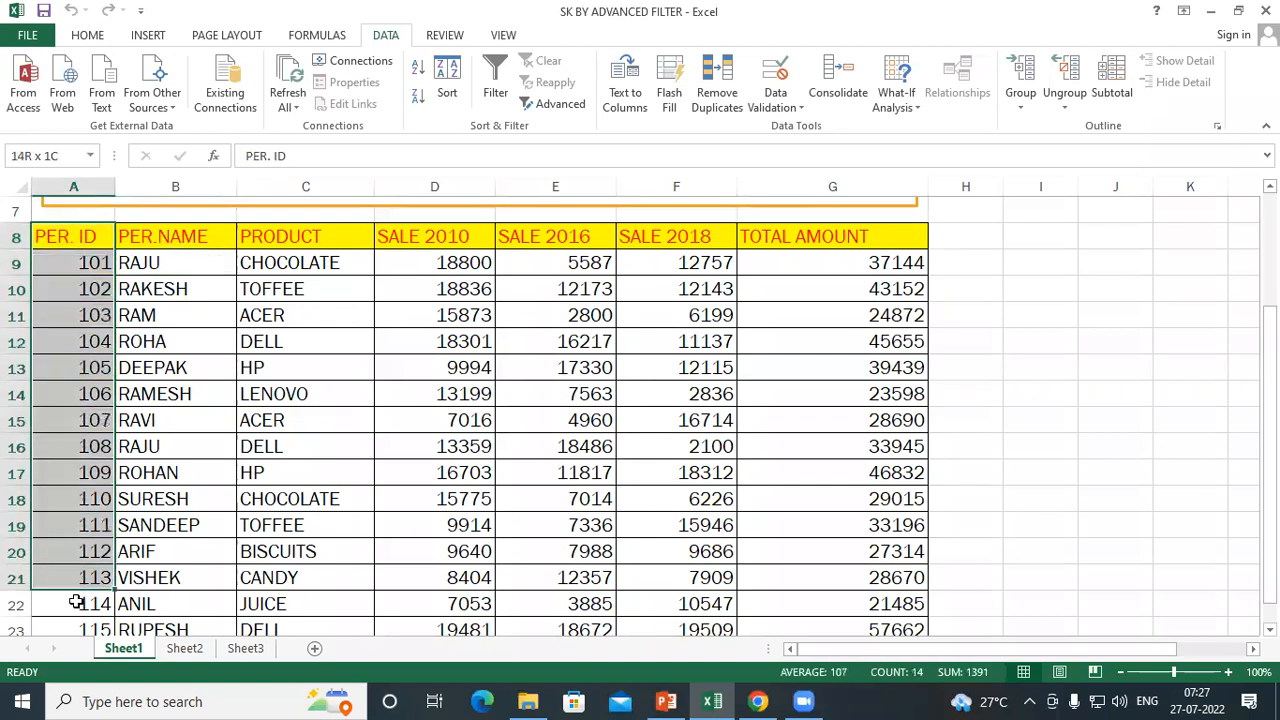
drag(163, 240, 196, 628)
drag(307, 236, 371, 603)
Change the year in the first sale column's header, D8, so it reads SALE 2020
click(445, 237)
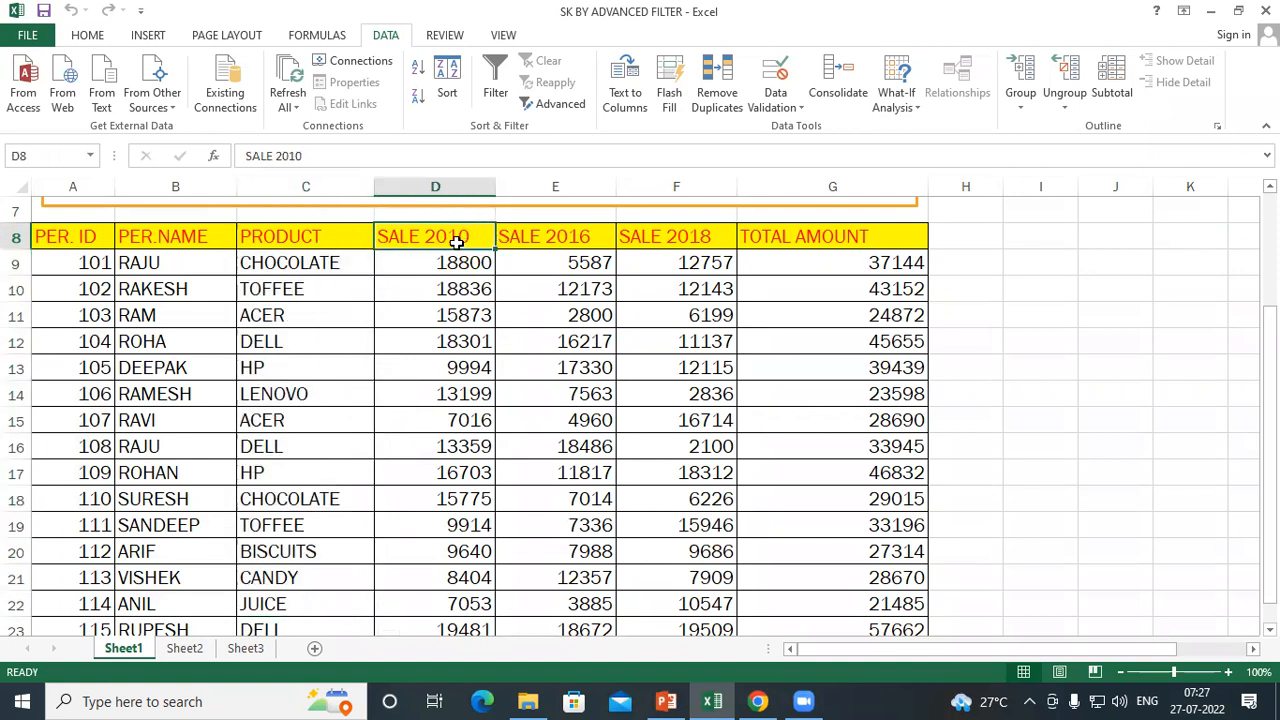
click(571, 238)
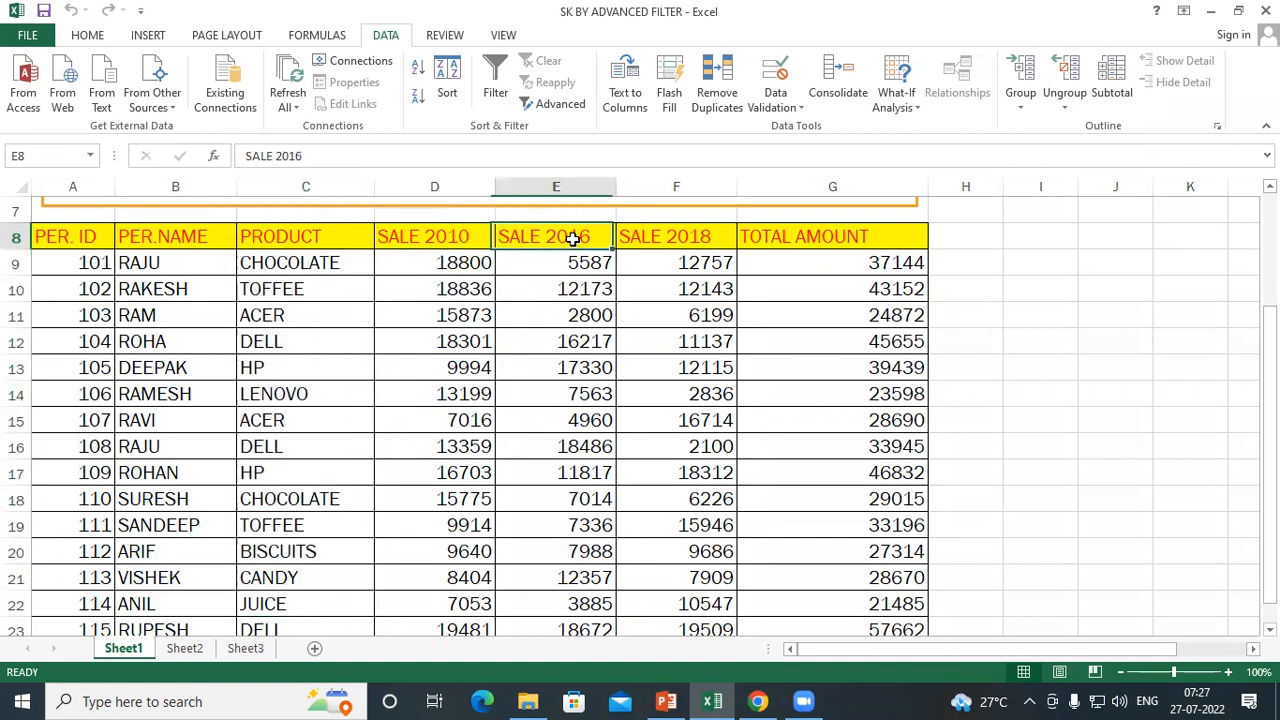
double_click(470, 238)
drag(476, 238, 449, 238)
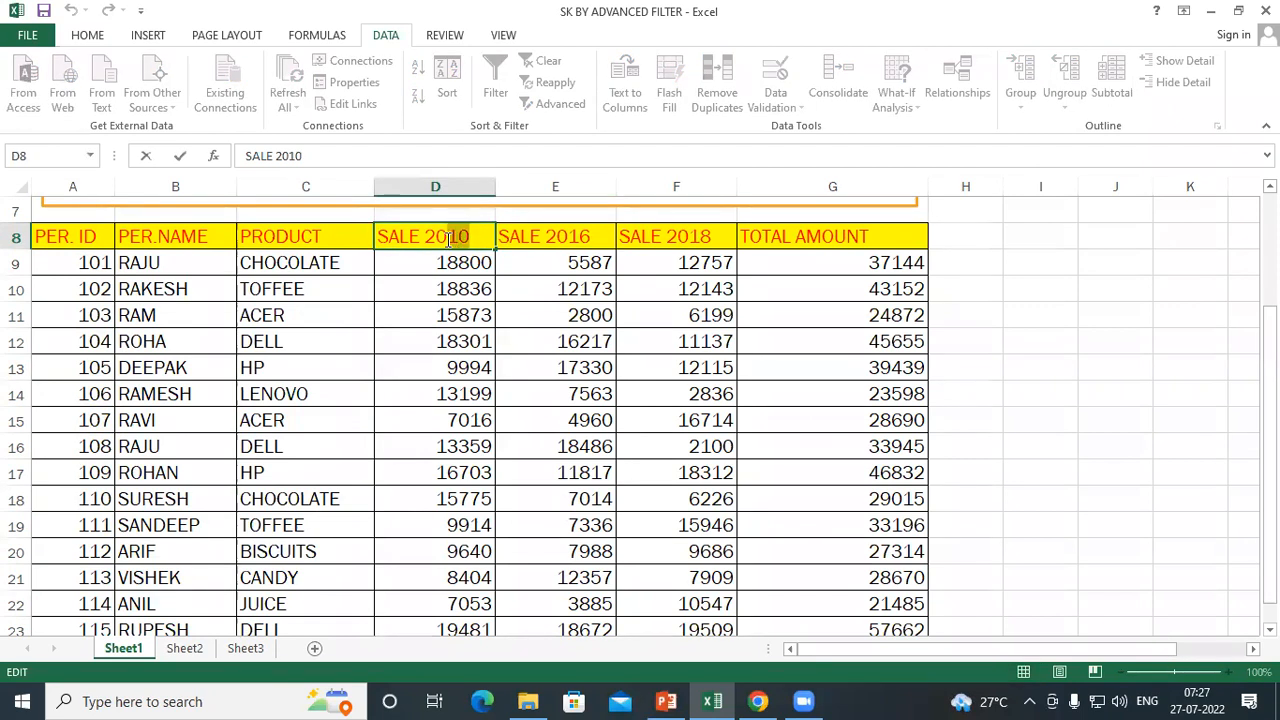
text(20)
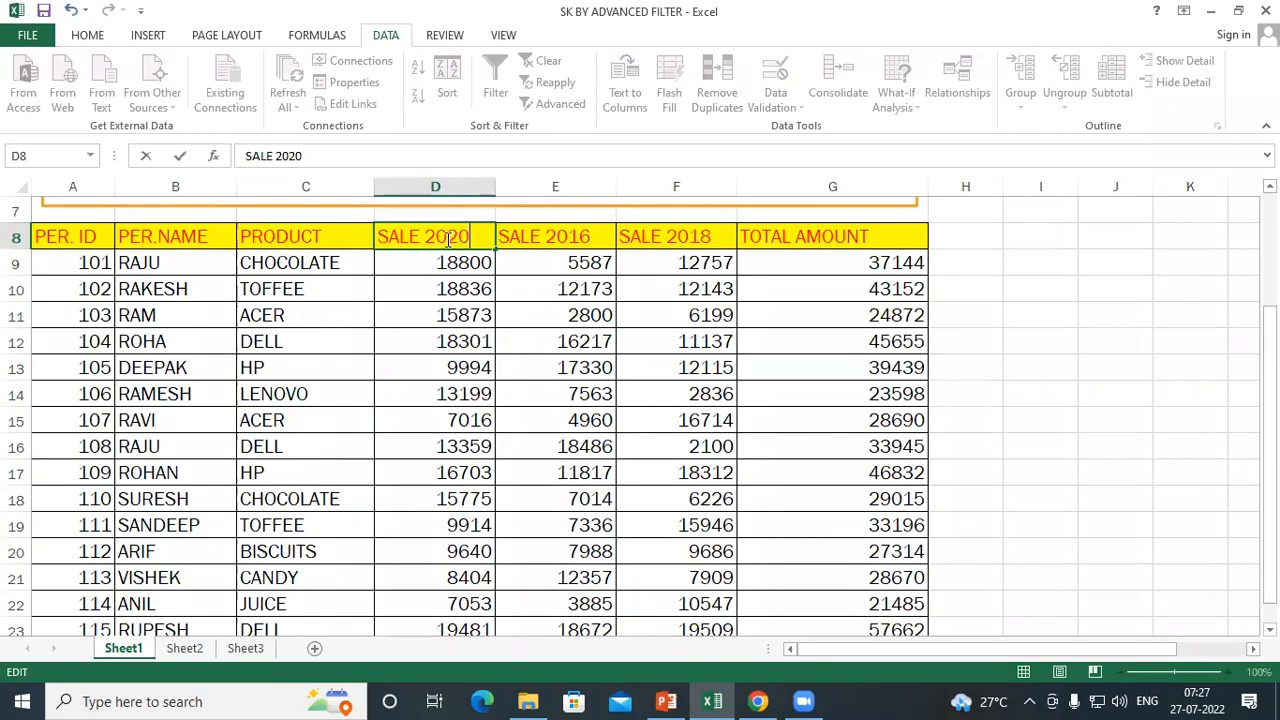
Change the year in the second sale column's header, E8, so it reads SALE 2021
double_click(591, 231)
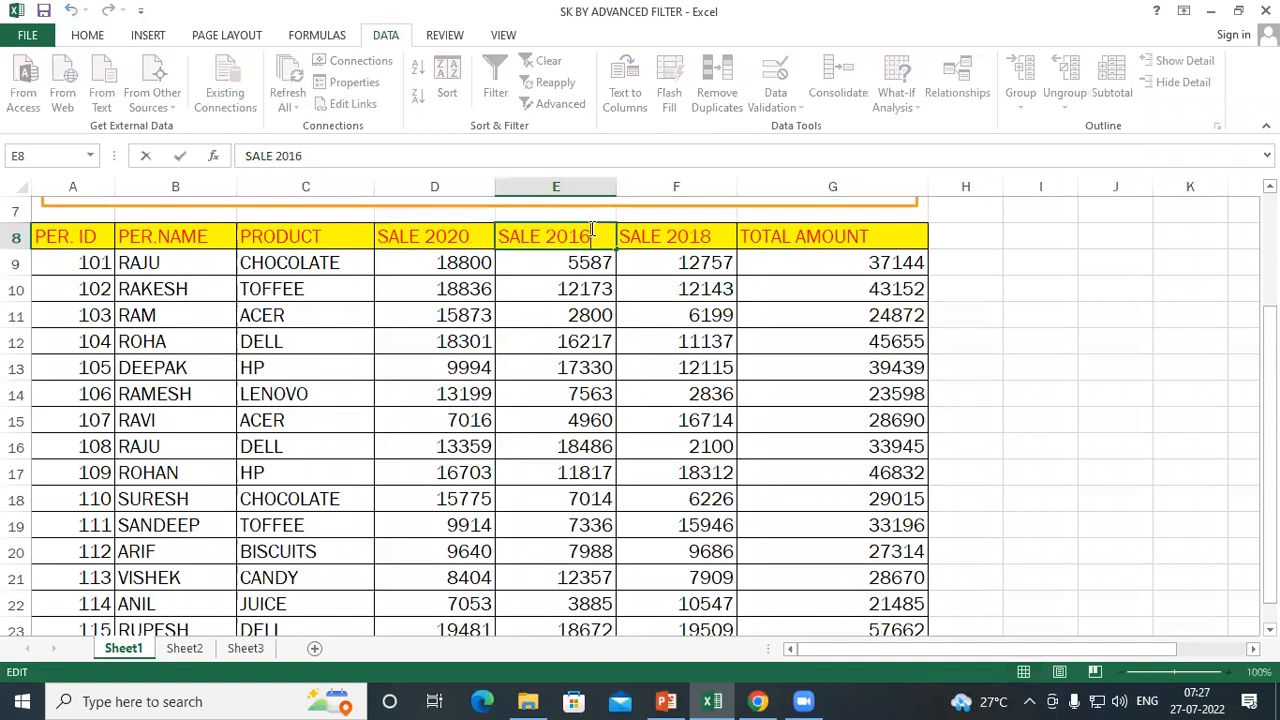
key(BackSpace)
key(BackSpace)
text(201)
Change the year in the third sale column's header, F8, so it reads SALE 2022
click(716, 238)
double_click(716, 238)
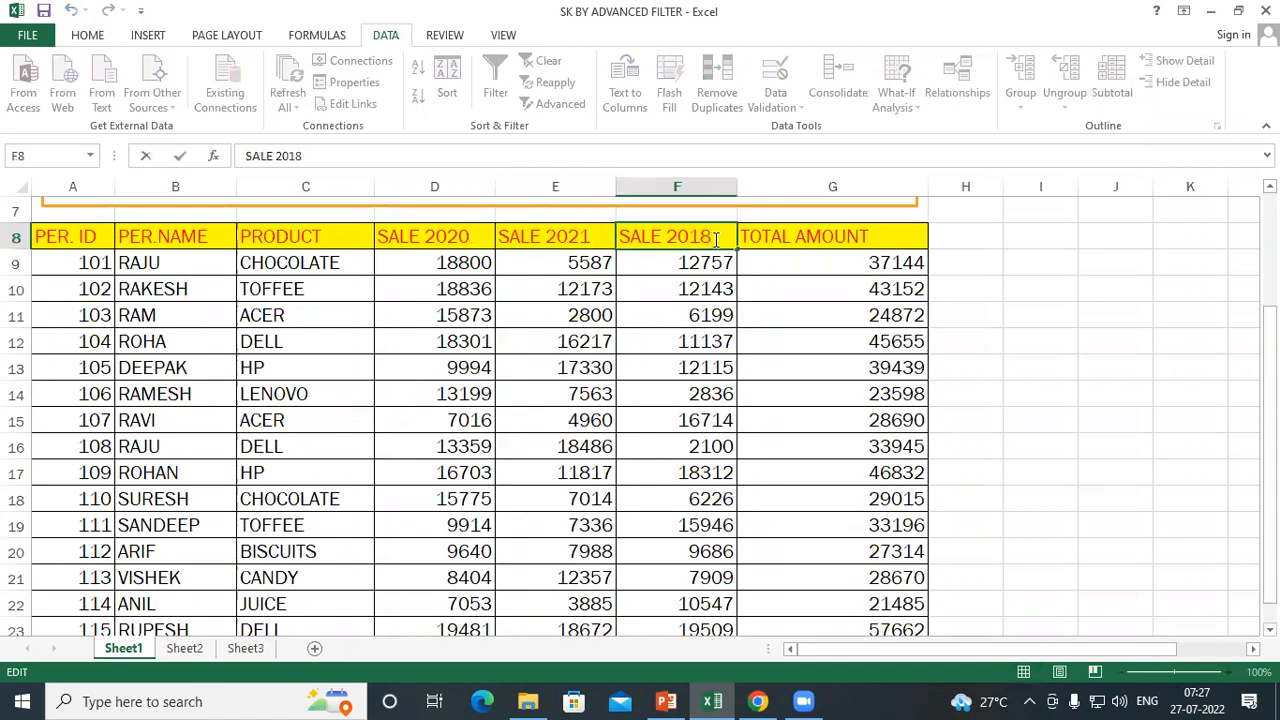
key(BackSpace)
key(BackSpace)
text(22)
click(908, 287)
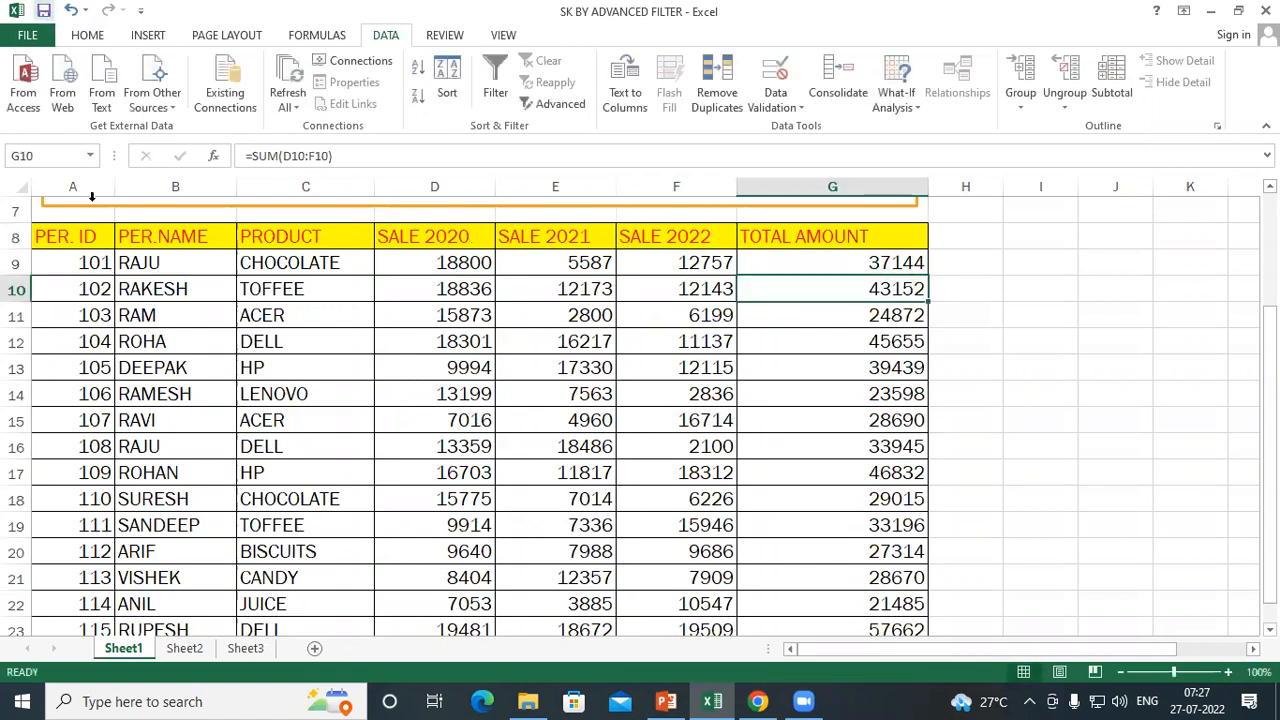
Examine the ID, name and product columns, and the first record's product and sales for 2020, 2021 and 2022
click(386, 392)
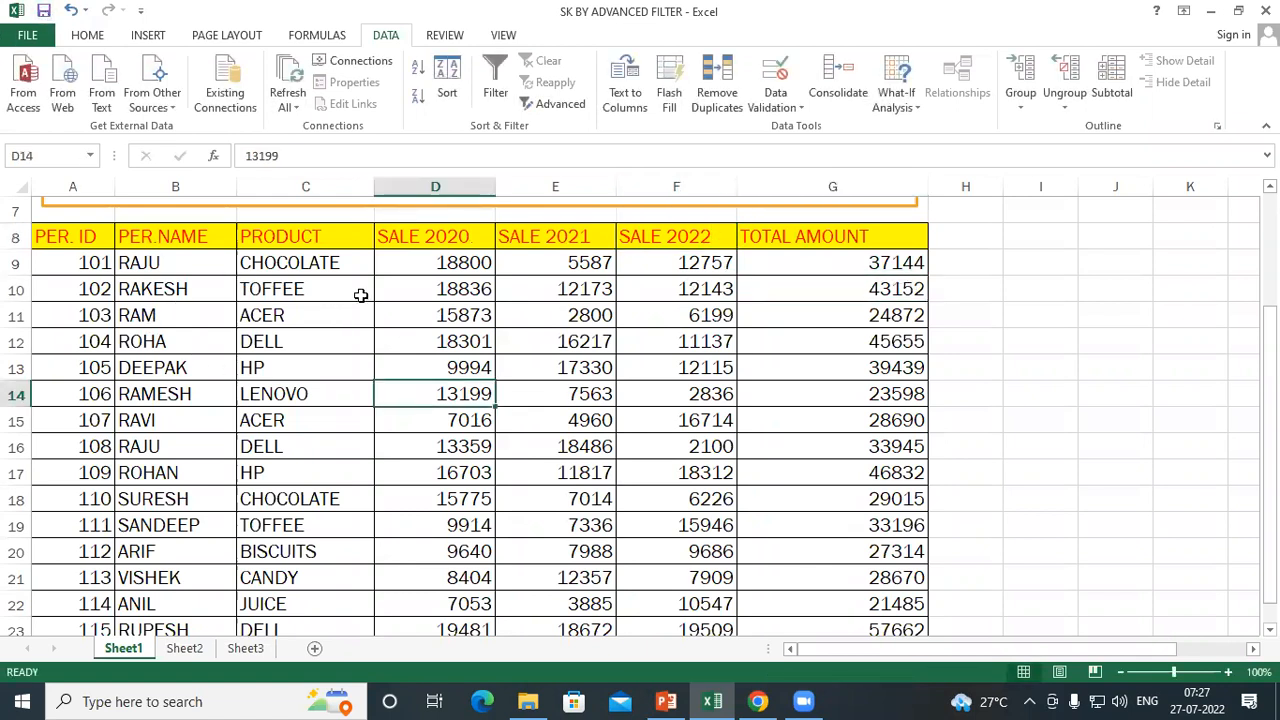
click(64, 238)
drag(66, 271, 88, 580)
drag(173, 236, 170, 555)
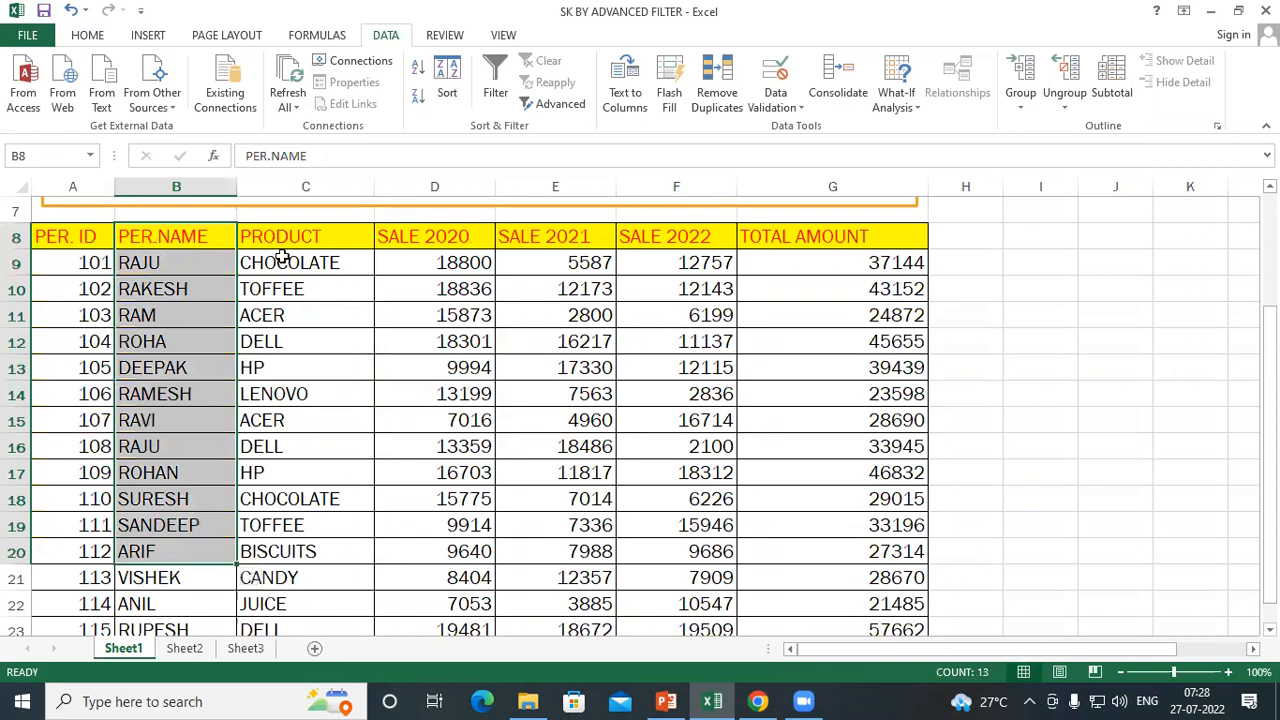
drag(286, 237, 285, 552)
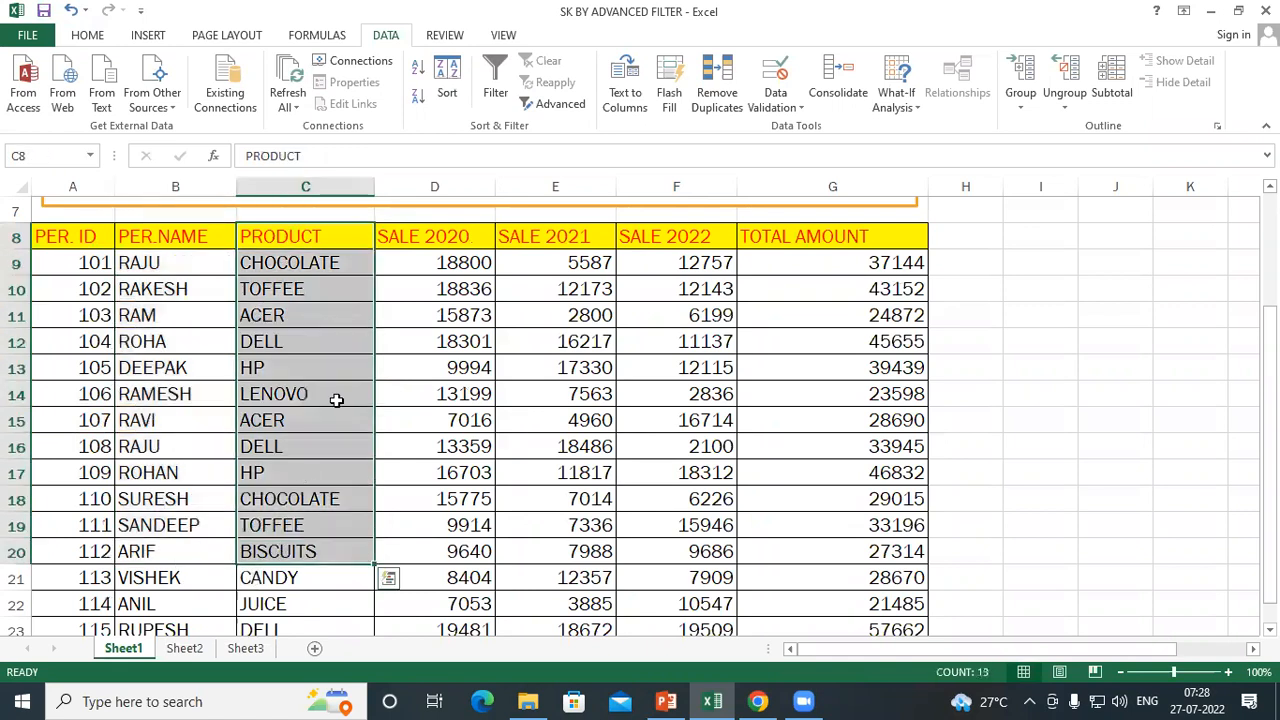
click(170, 264)
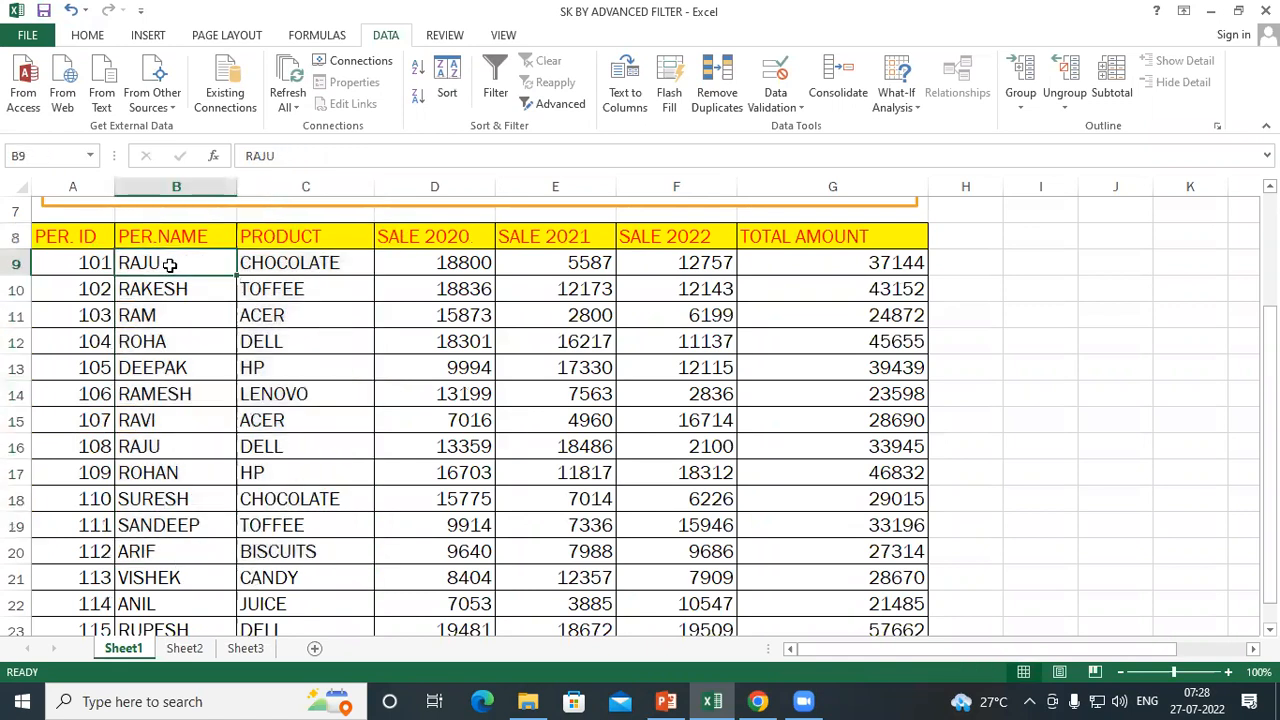
click(326, 262)
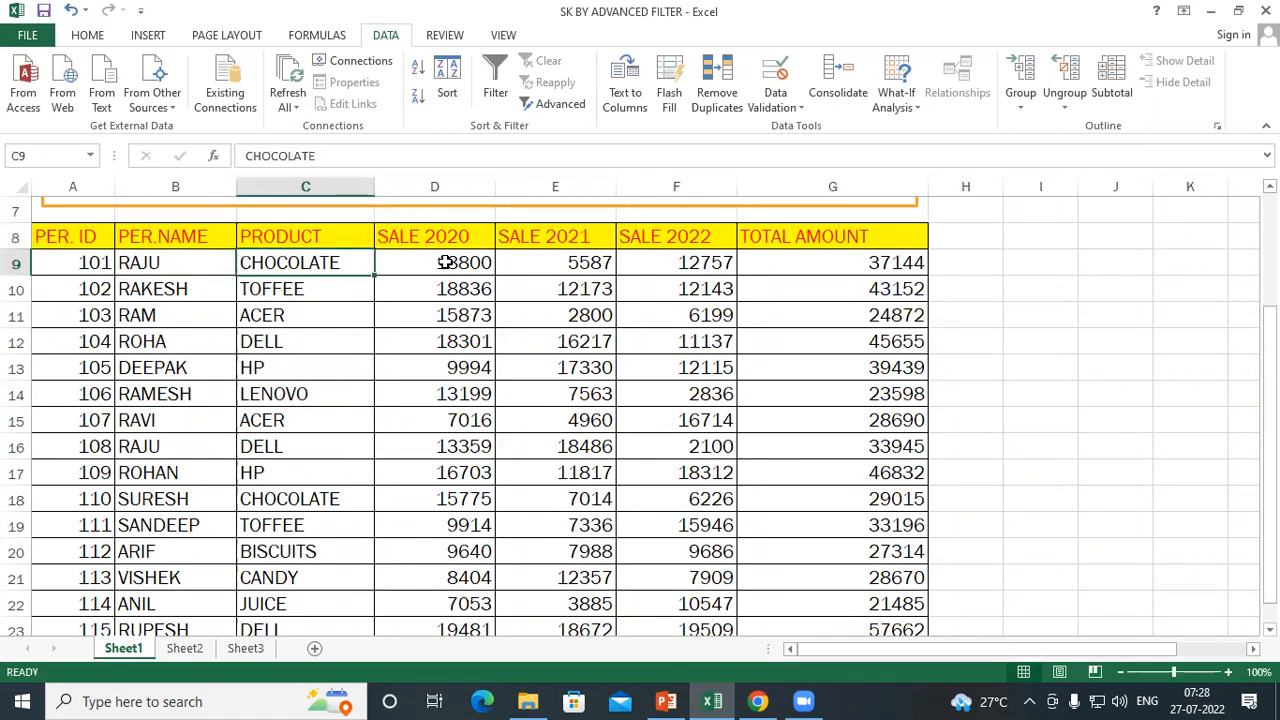
click(156, 263)
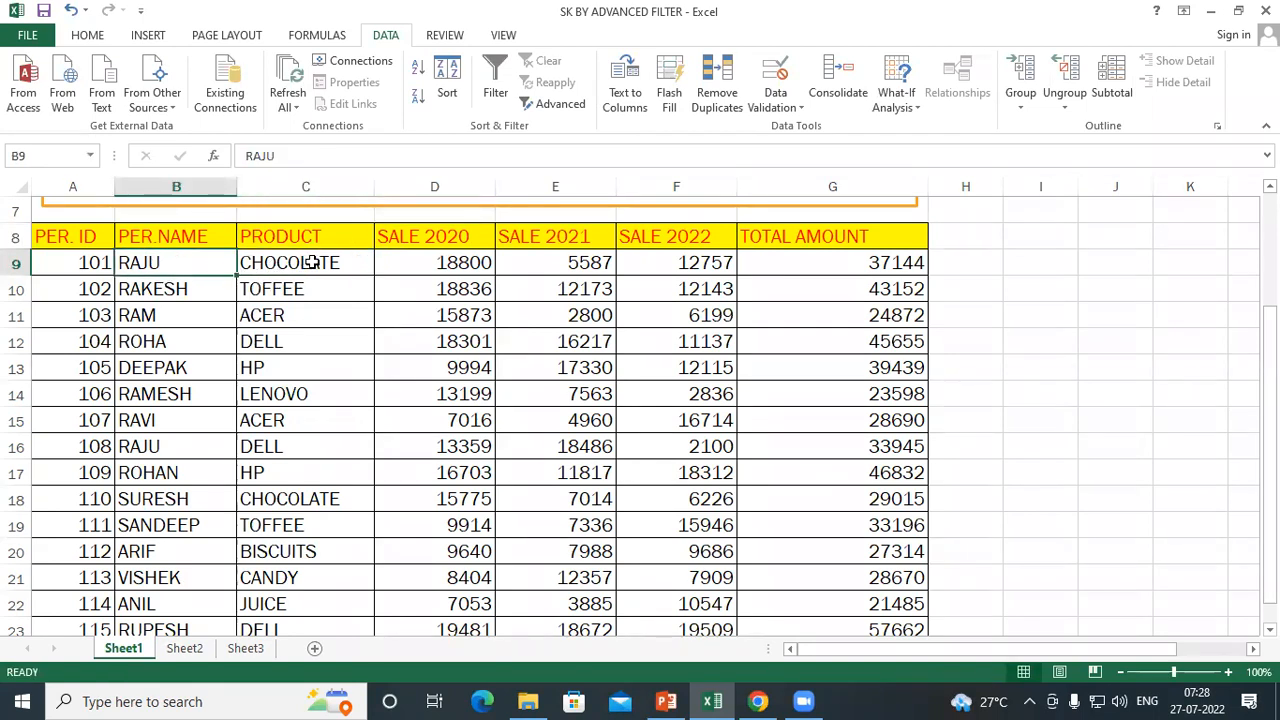
click(314, 262)
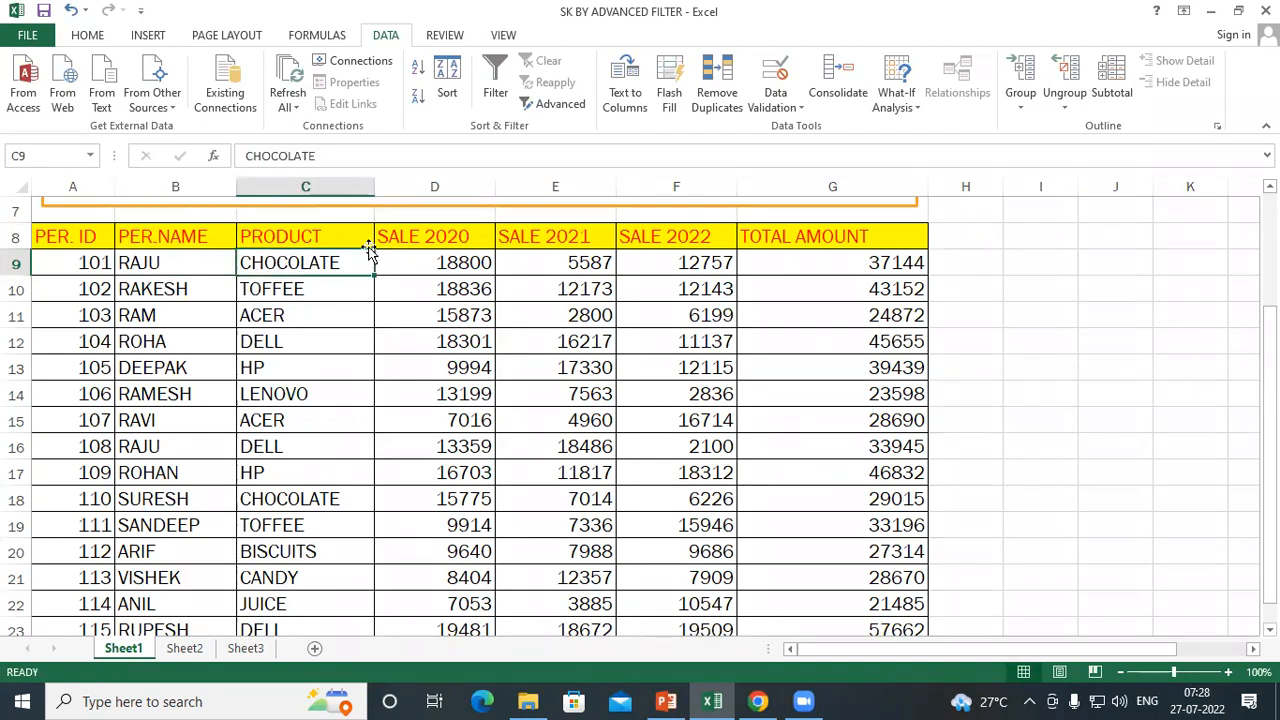
click(436, 261)
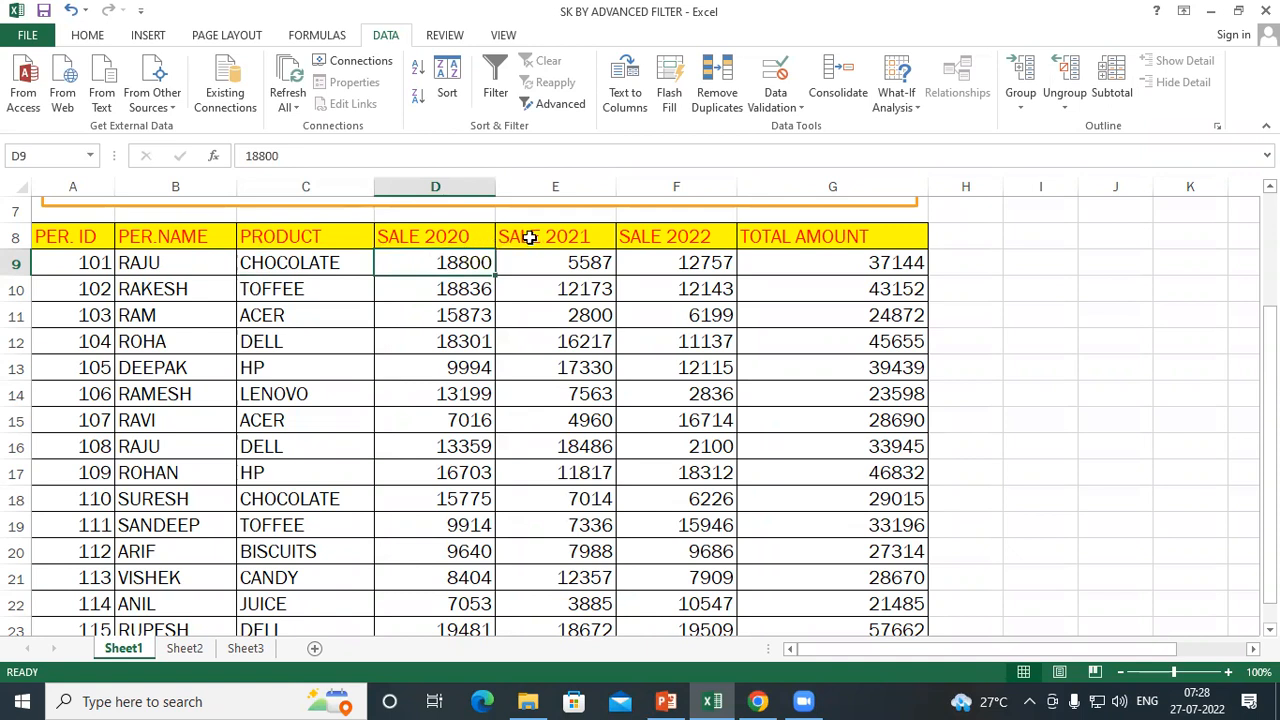
click(544, 254)
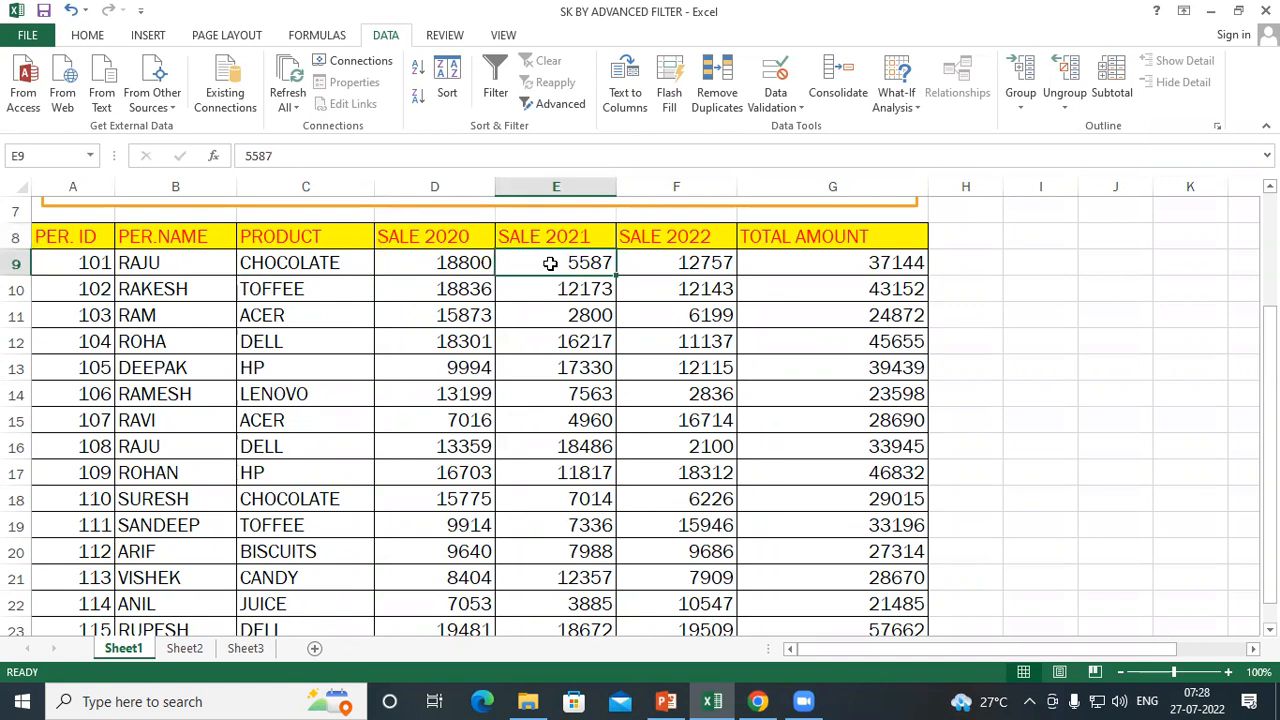
click(698, 236)
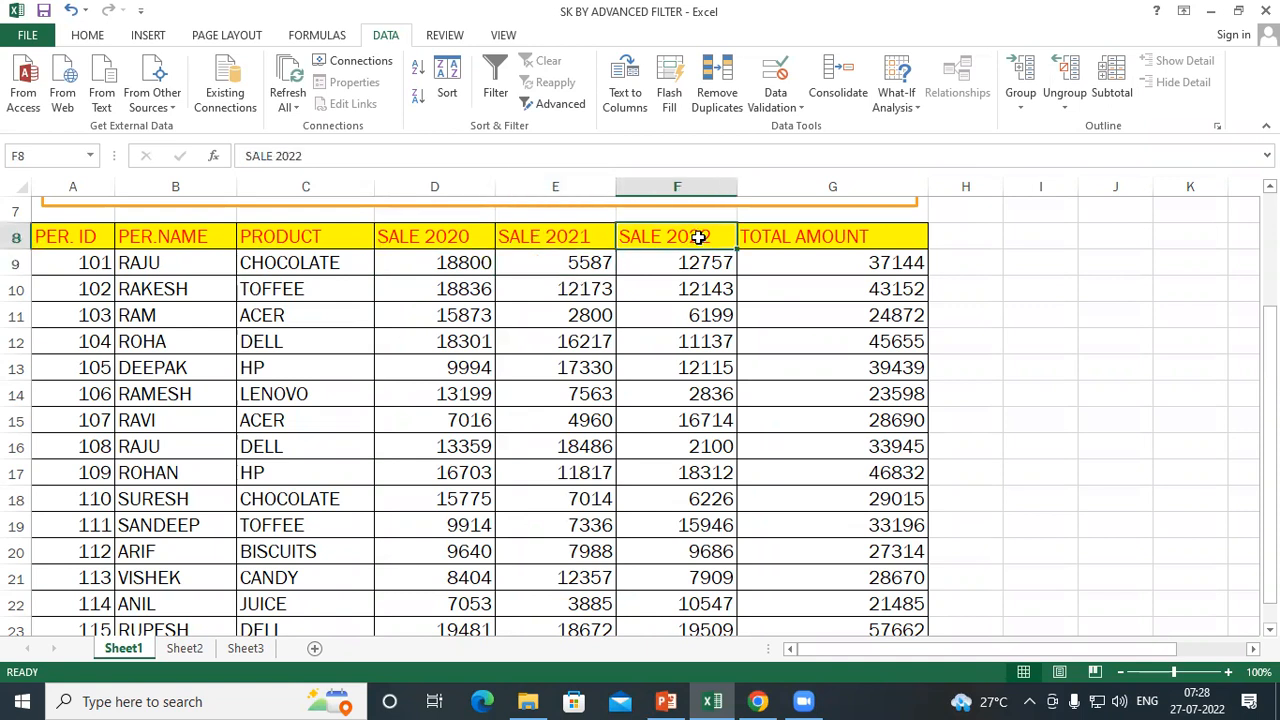
click(684, 262)
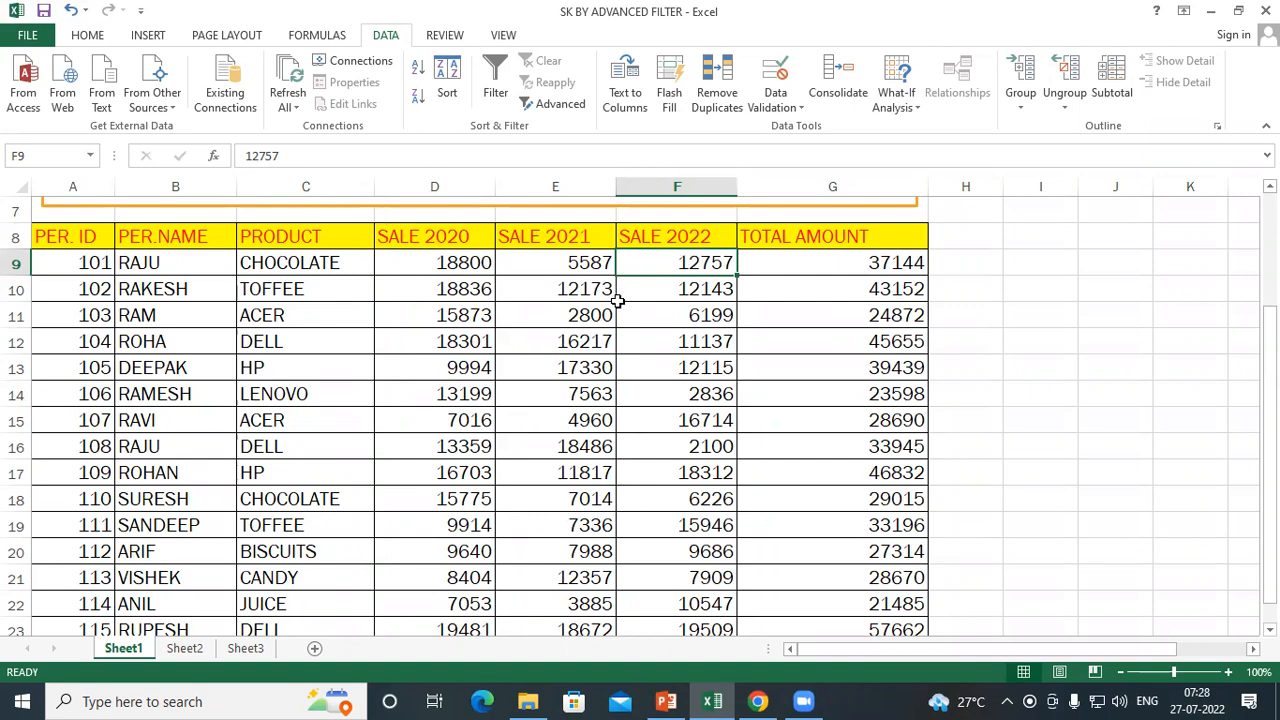
Look over the whole table from the title down to the last record, including the SALE 2020 column
scroll(572, 352, up, 2)
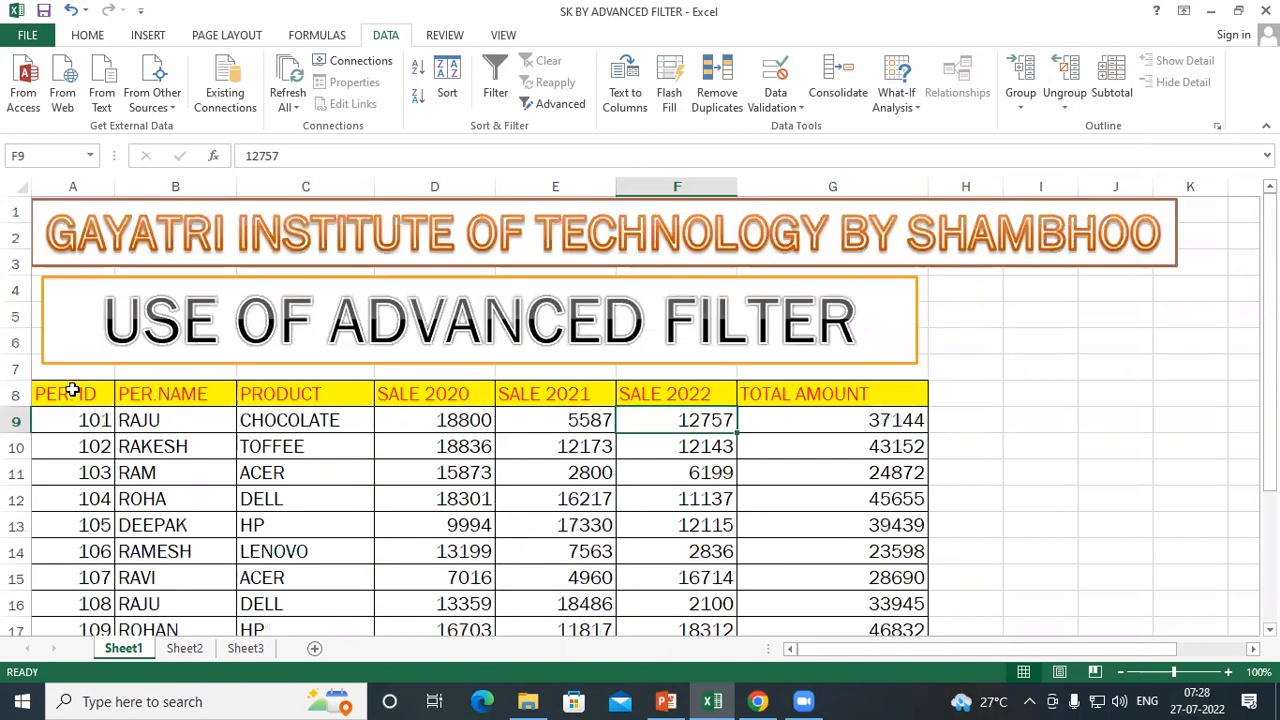
click(68, 388)
scroll(522, 408, down, 4)
scroll(522, 408, up, 2)
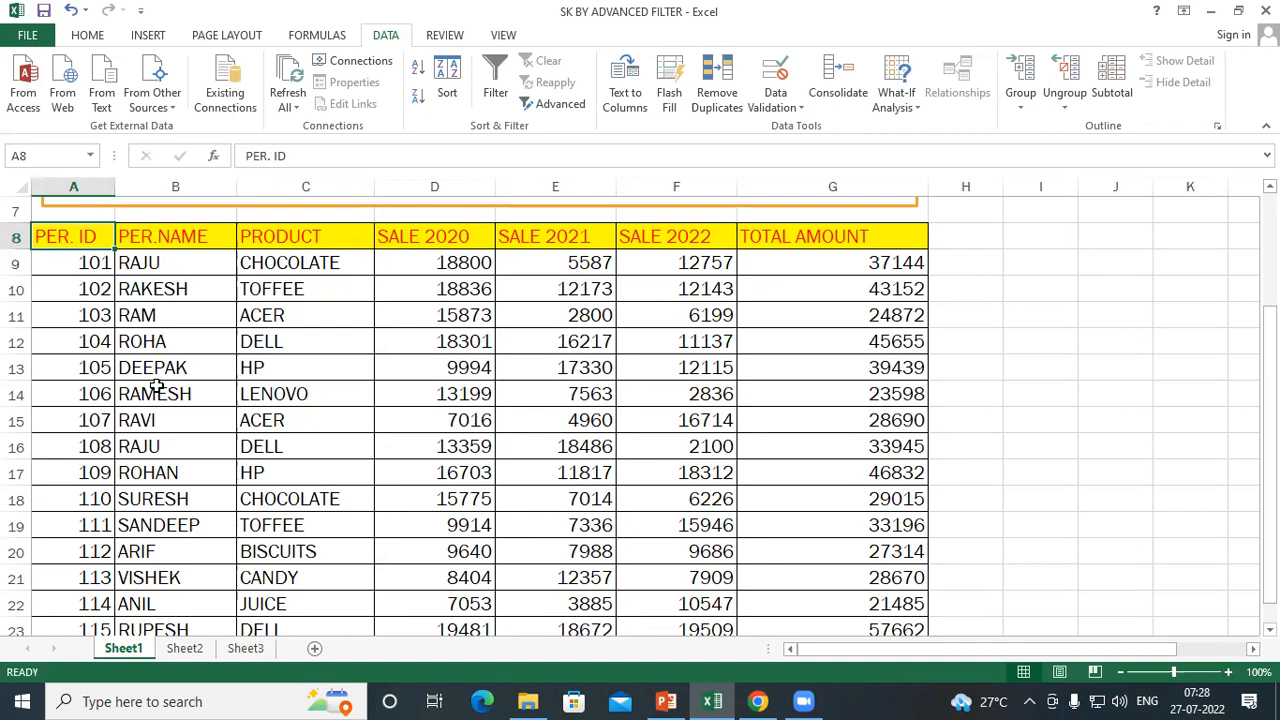
drag(432, 240, 436, 600)
scroll(436, 590, down, 3)
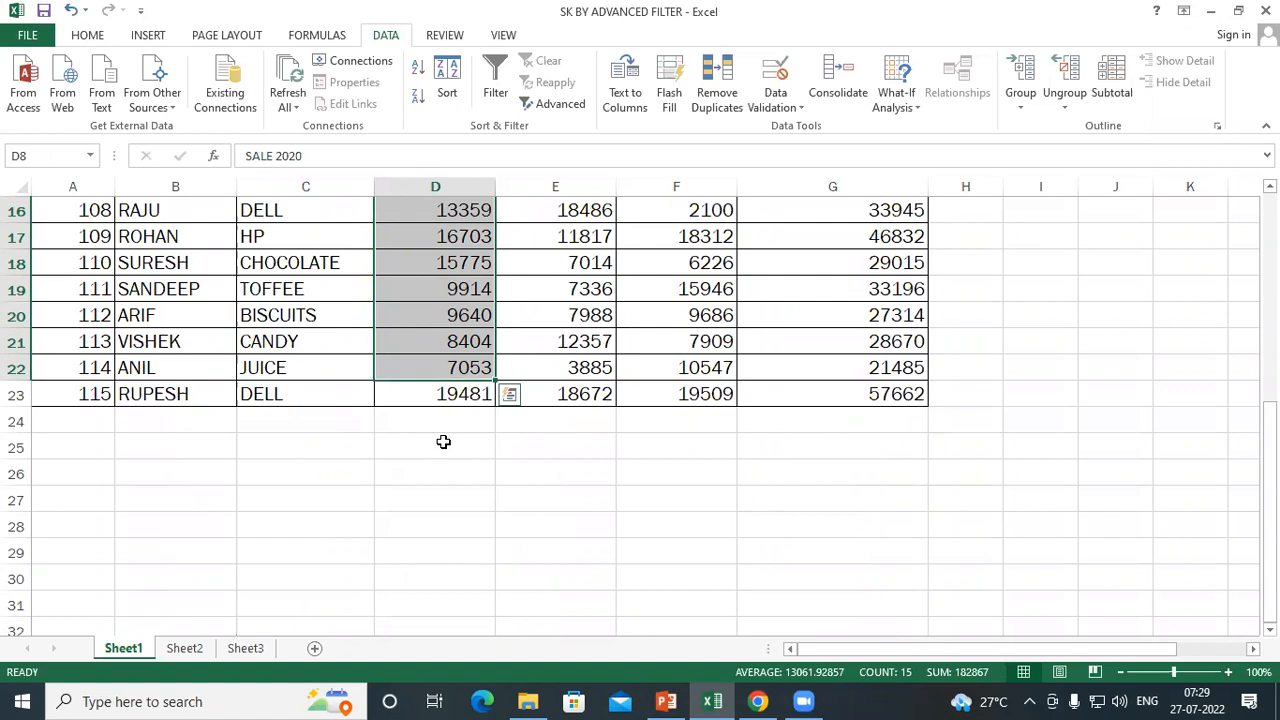
scroll(443, 441, up, 4)
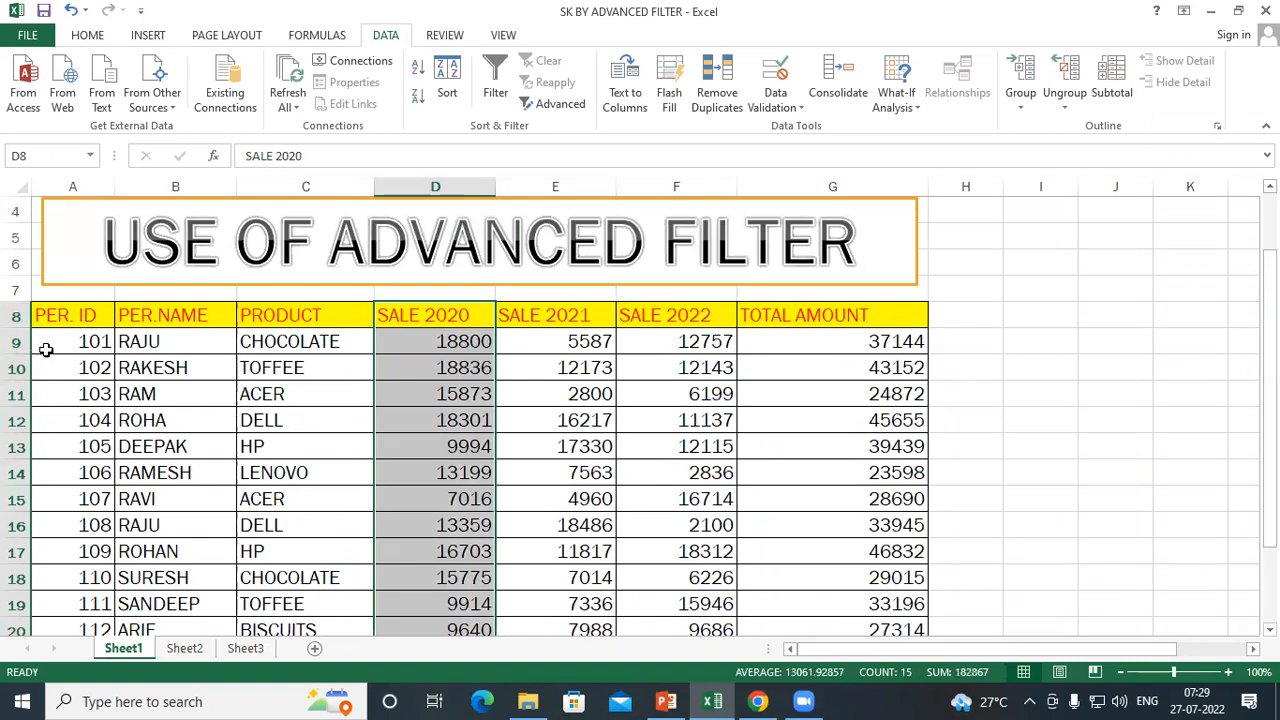
scroll(45, 355, down, 3)
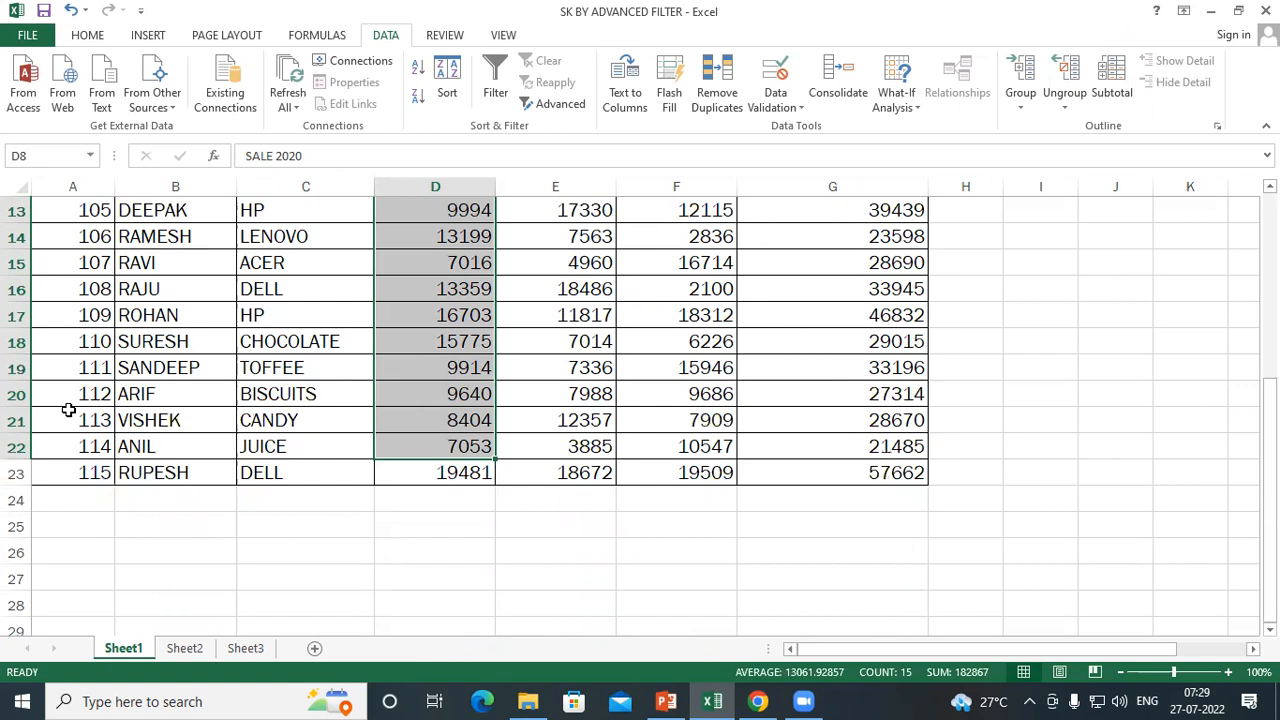
scroll(251, 409, up, 2)
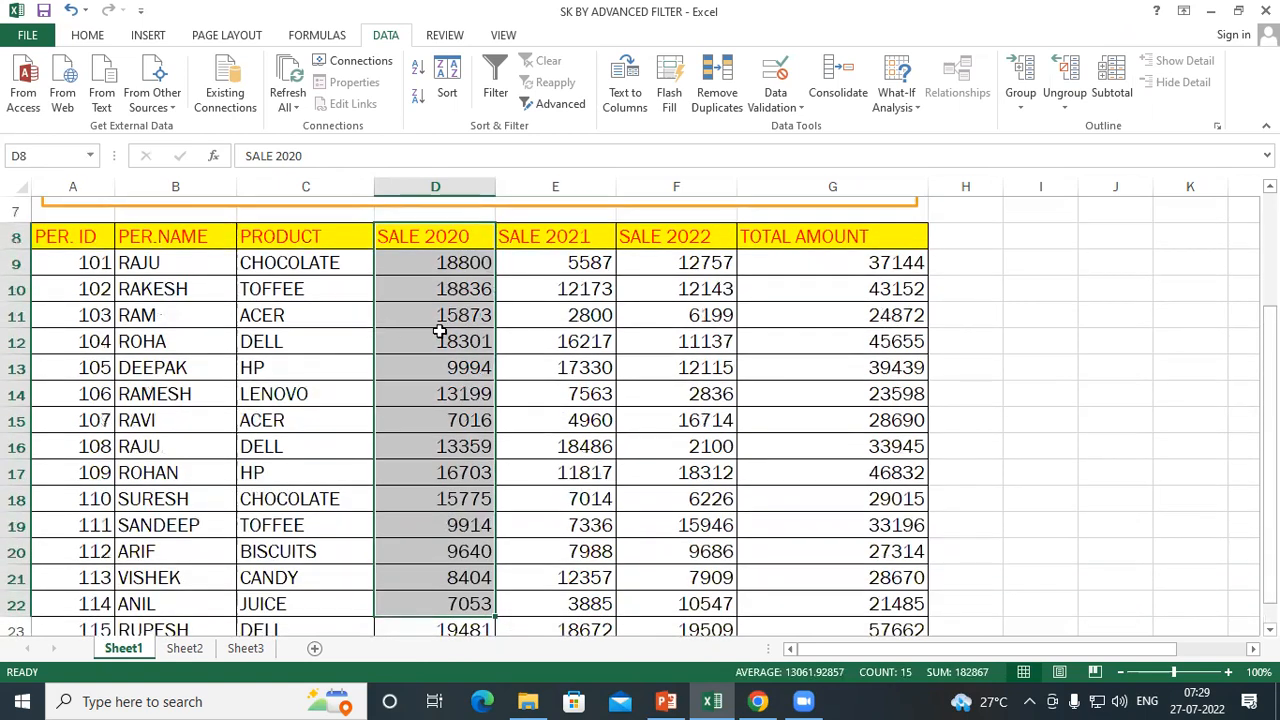
click(533, 338)
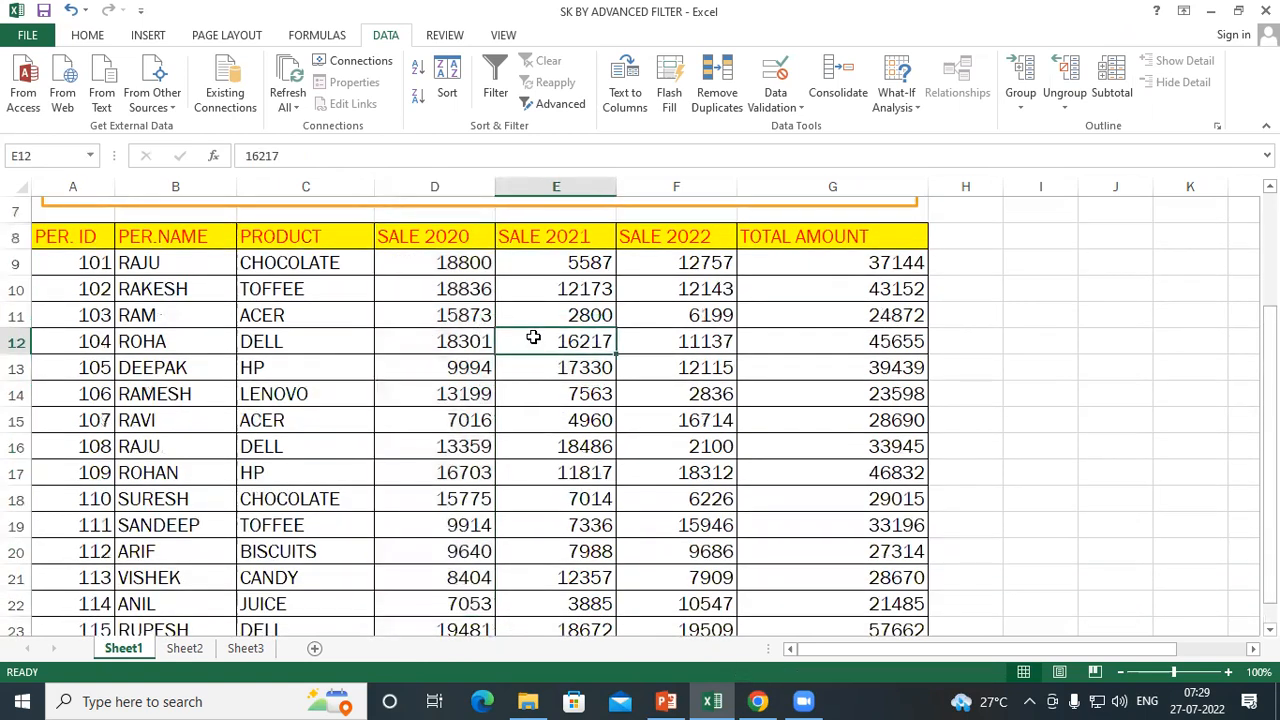
Copy the sales table's header row, A8:G8, and paste it below the table starting at A26
click(60, 240)
drag(128, 240, 877, 240)
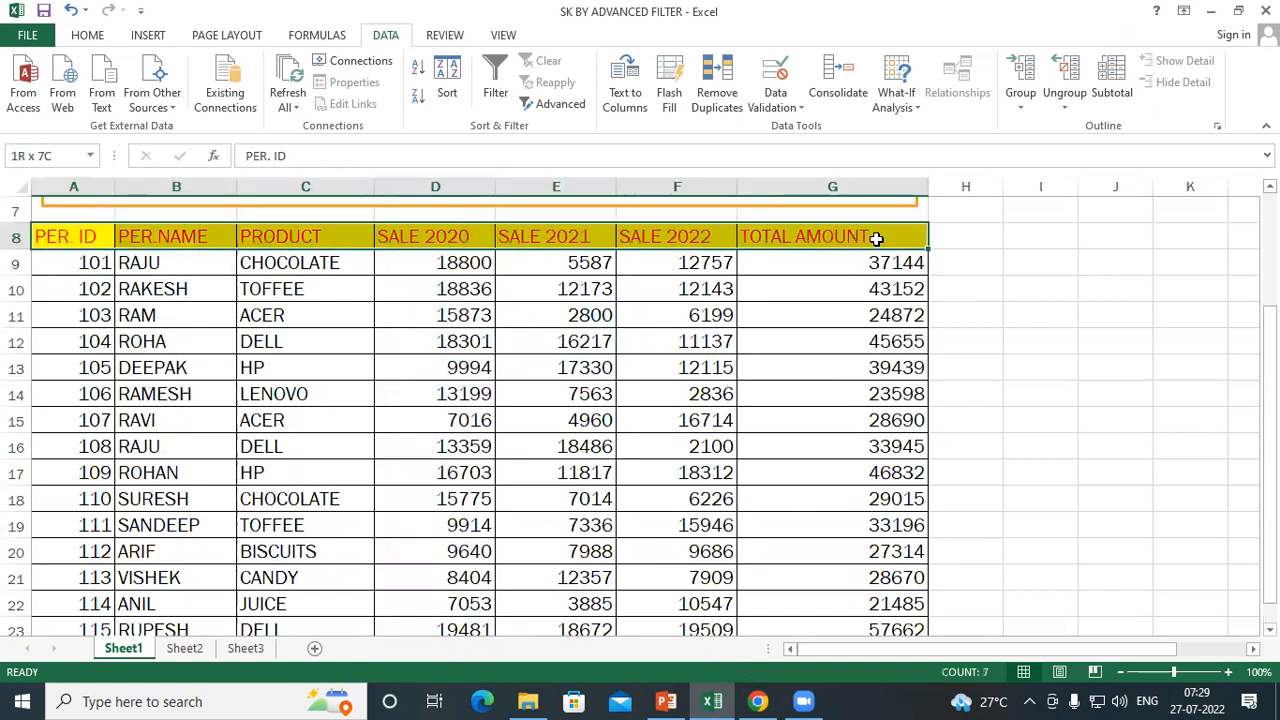
right_click(592, 247)
click(612, 275)
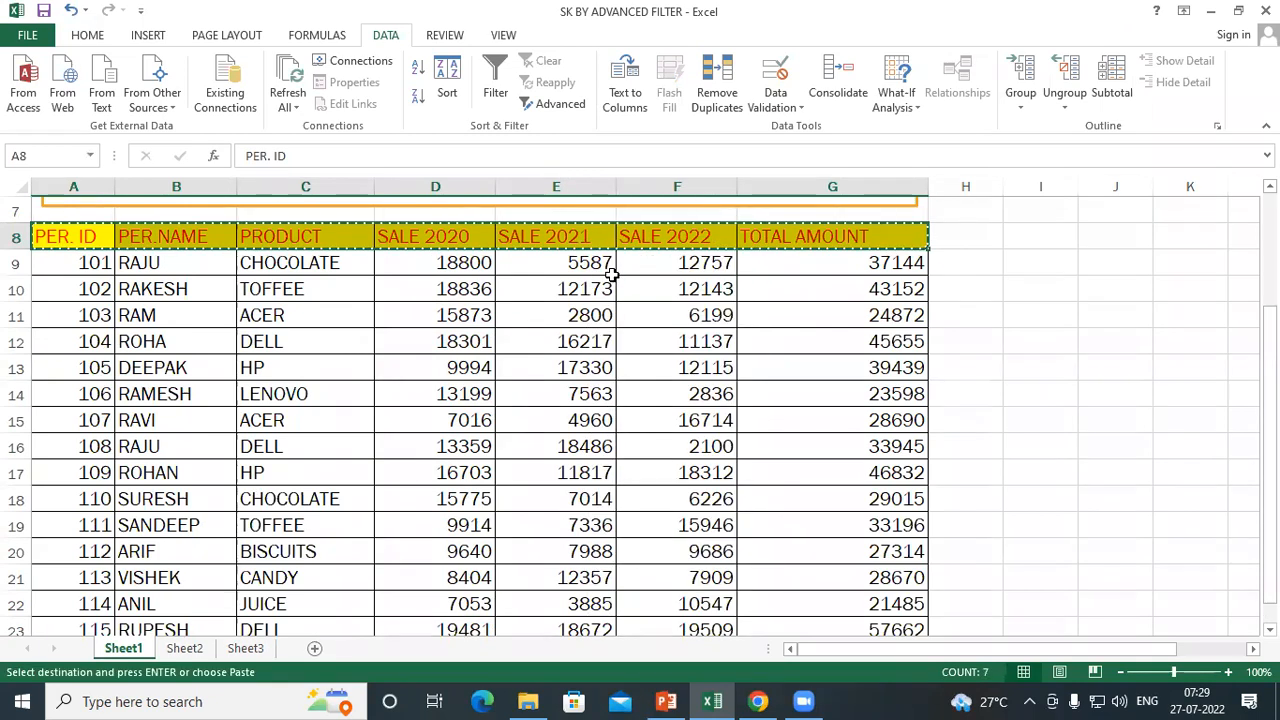
scroll(503, 314, down, 6)
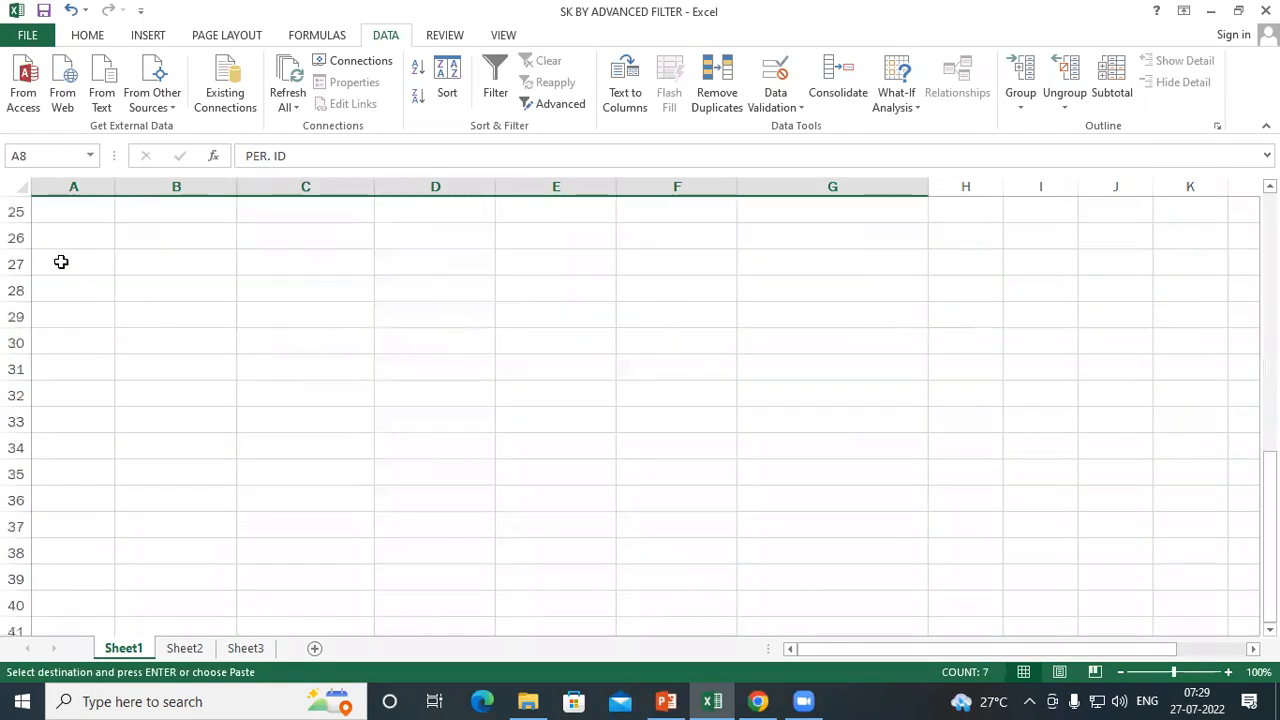
right_click(49, 237)
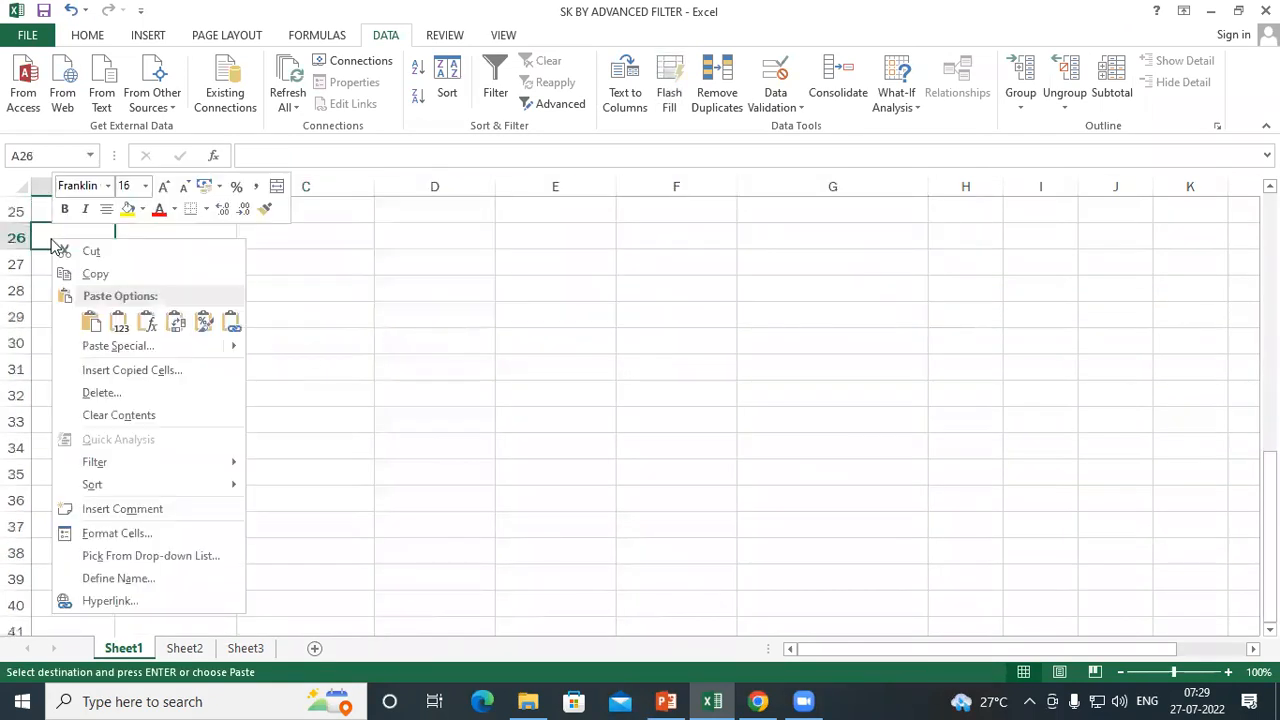
click(90, 322)
click(278, 260)
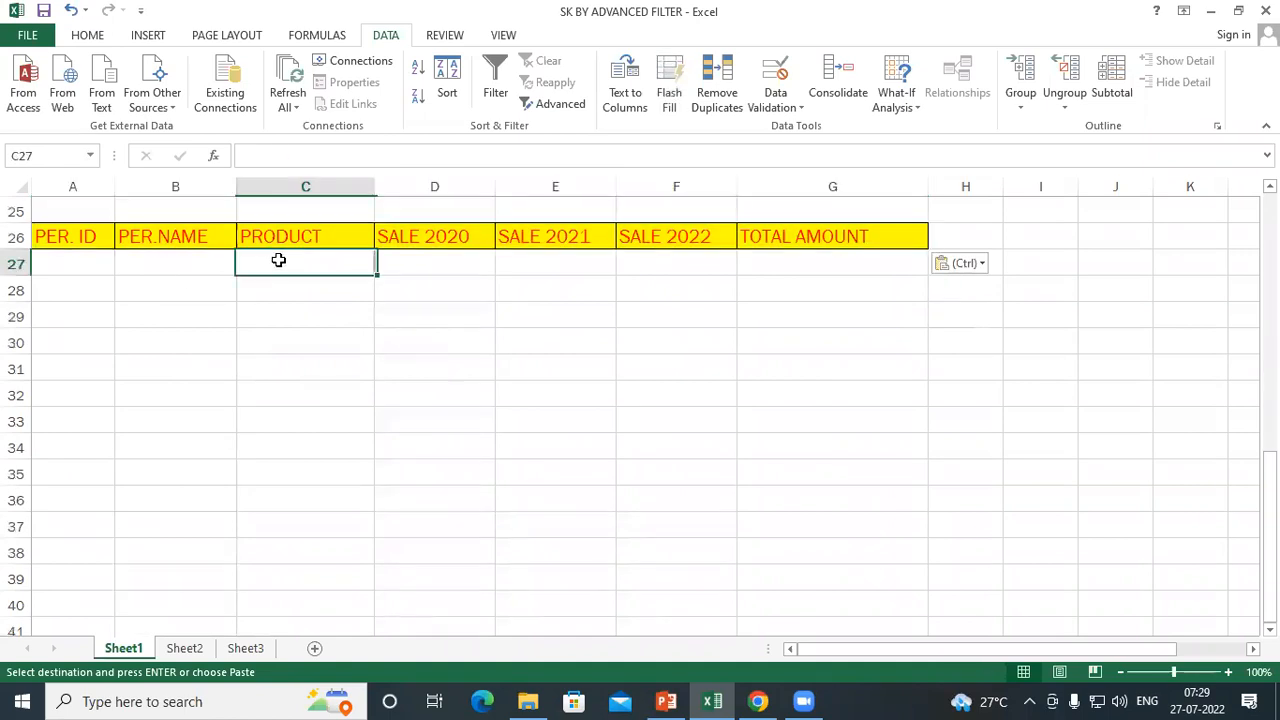
Enter the criterion =">=8000" in D27, under the copied SALE 2020 header
scroll(499, 331, up, 7)
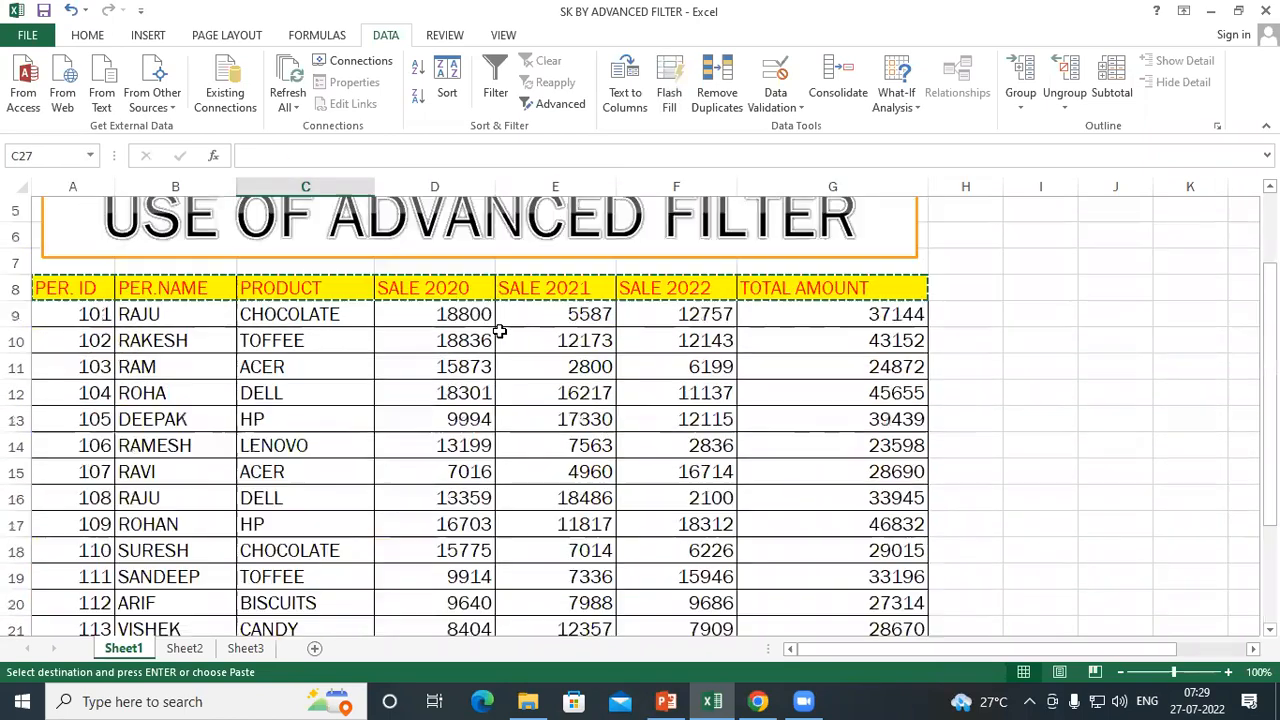
scroll(499, 331, up, 1)
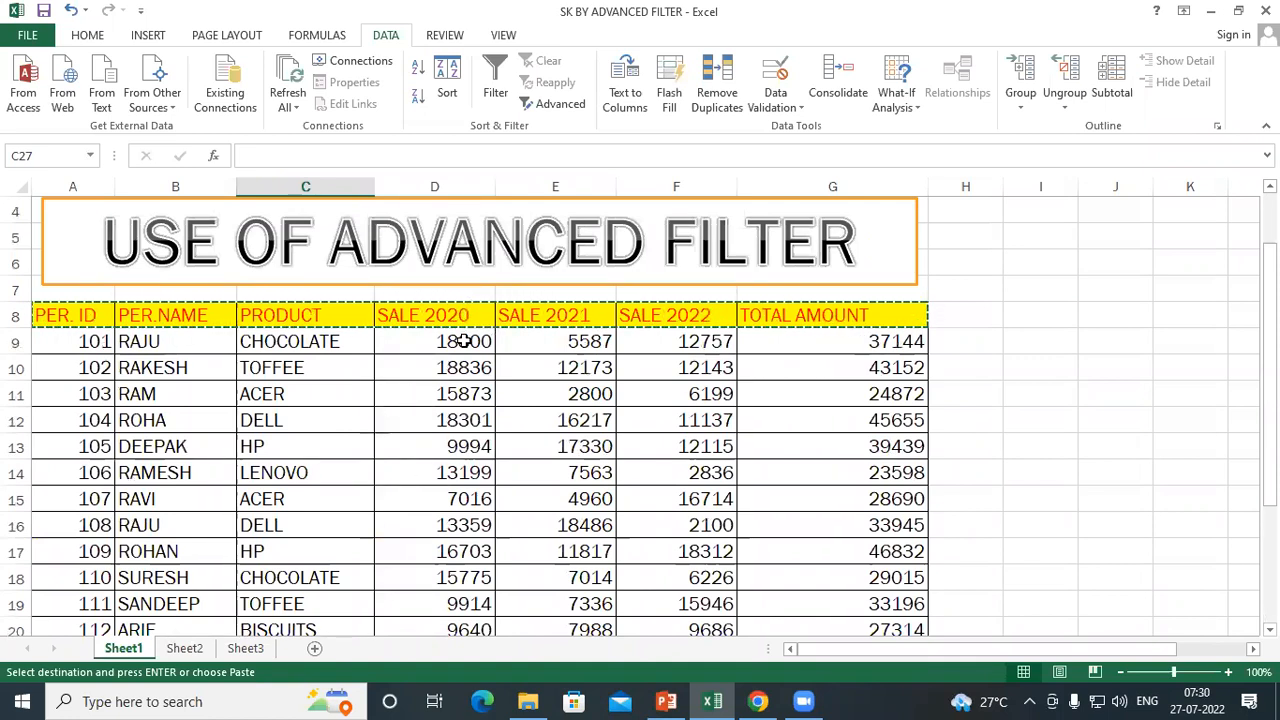
scroll(464, 386, down, 4)
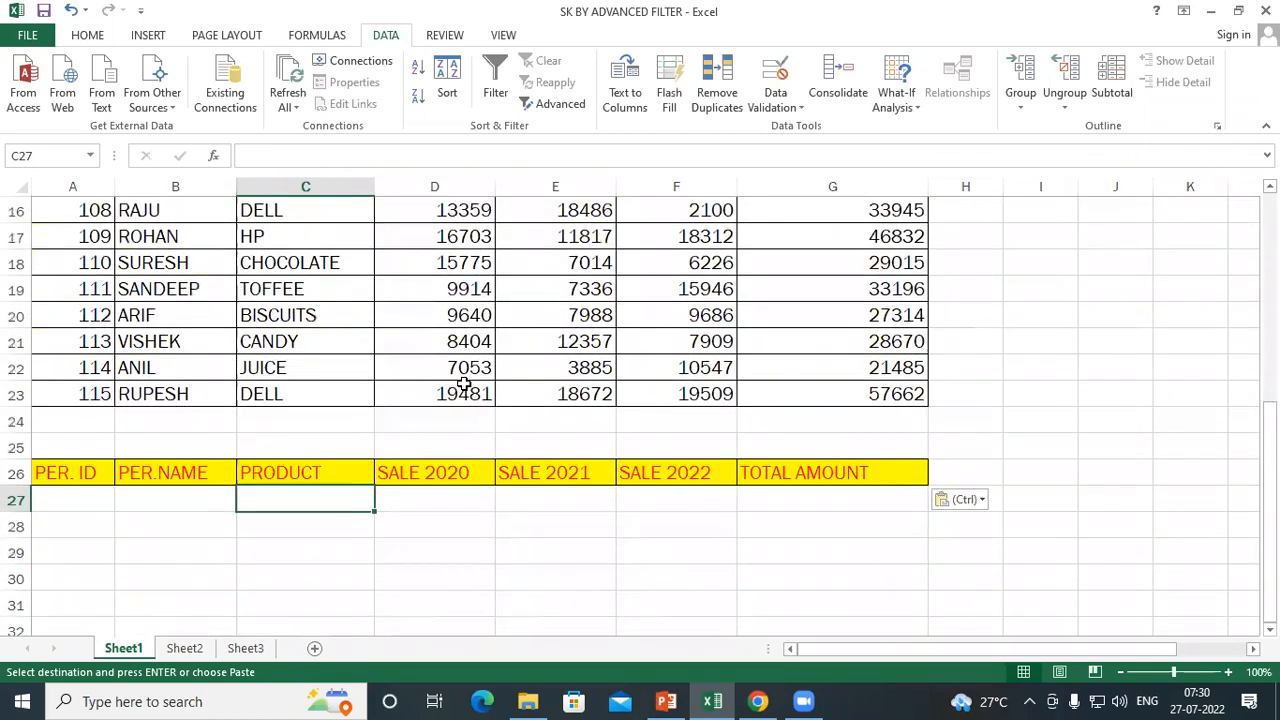
click(454, 501)
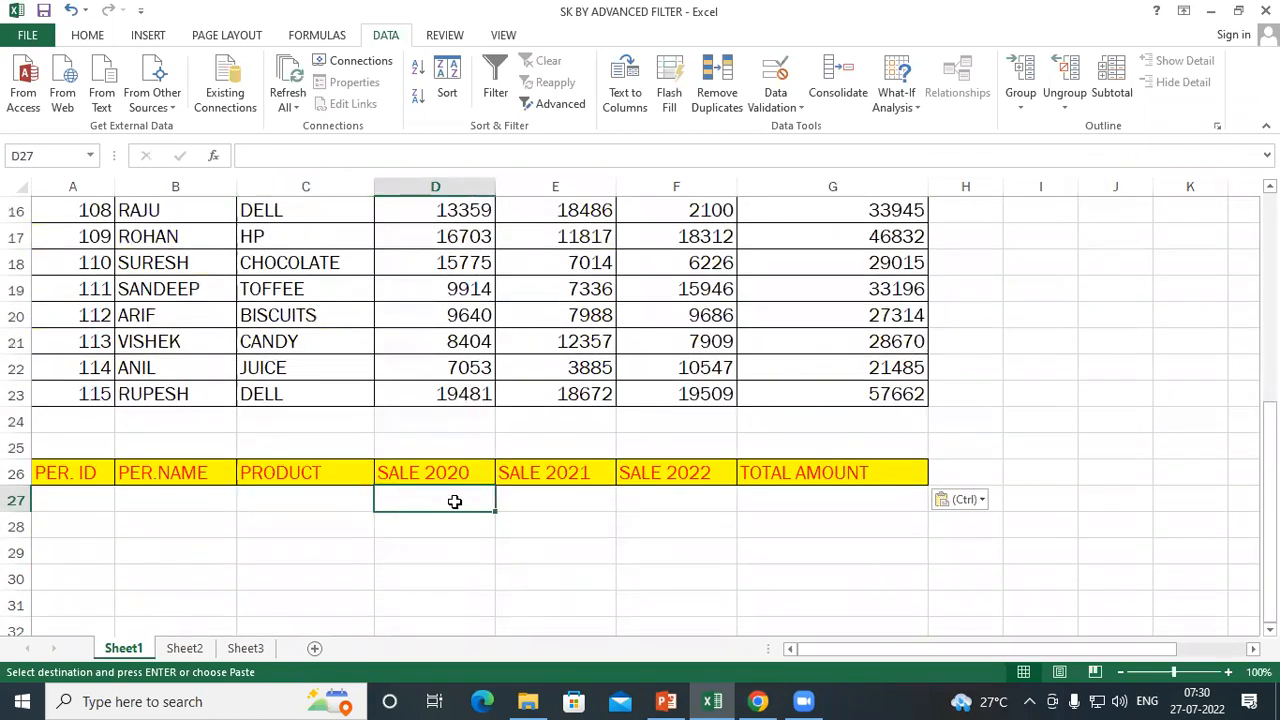
text(=)
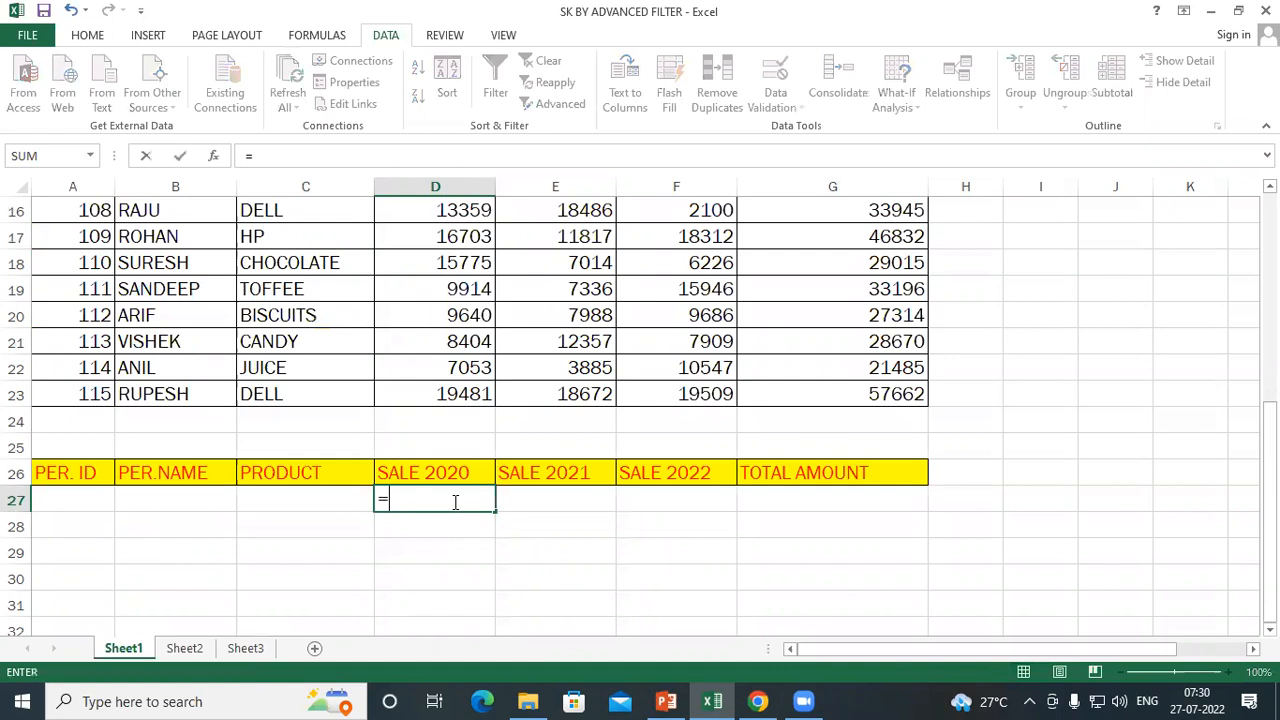
text(">=8000")
key(Return)
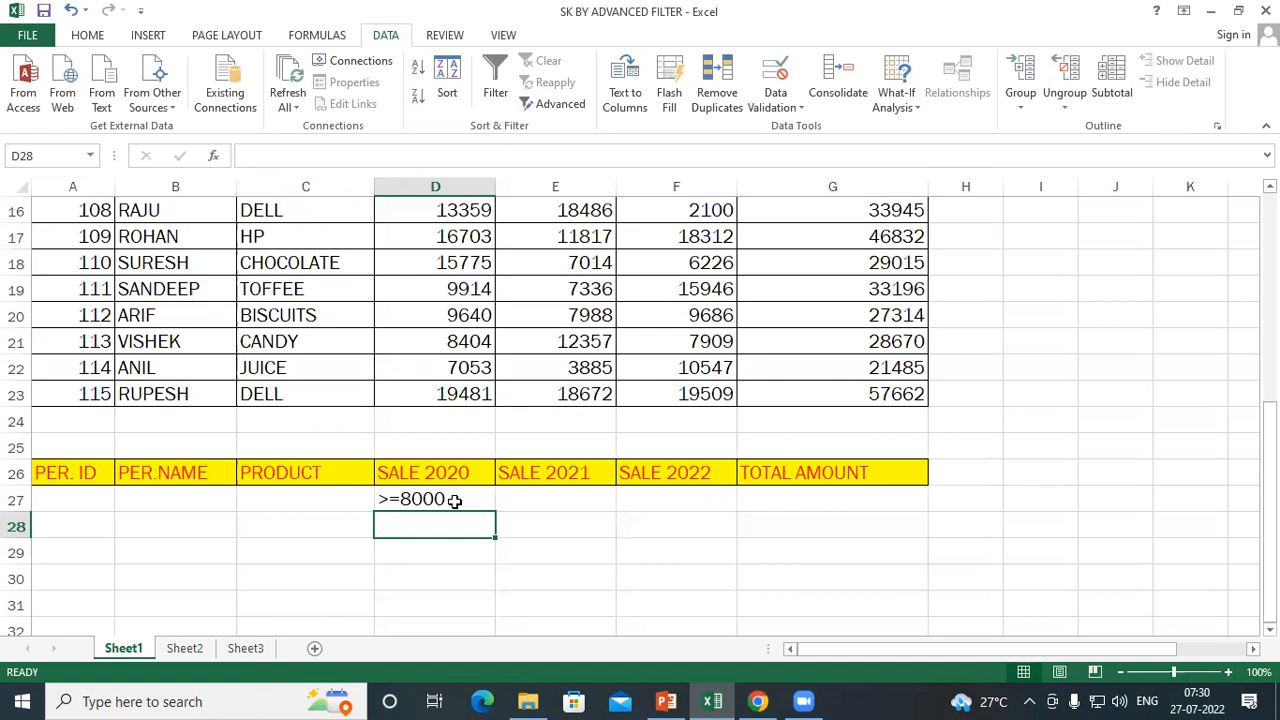
Start an Advanced Filter with the whole sales table, A8:G23, as the list range
scroll(454, 500, up, 5)
scroll(354, 437, down, 2)
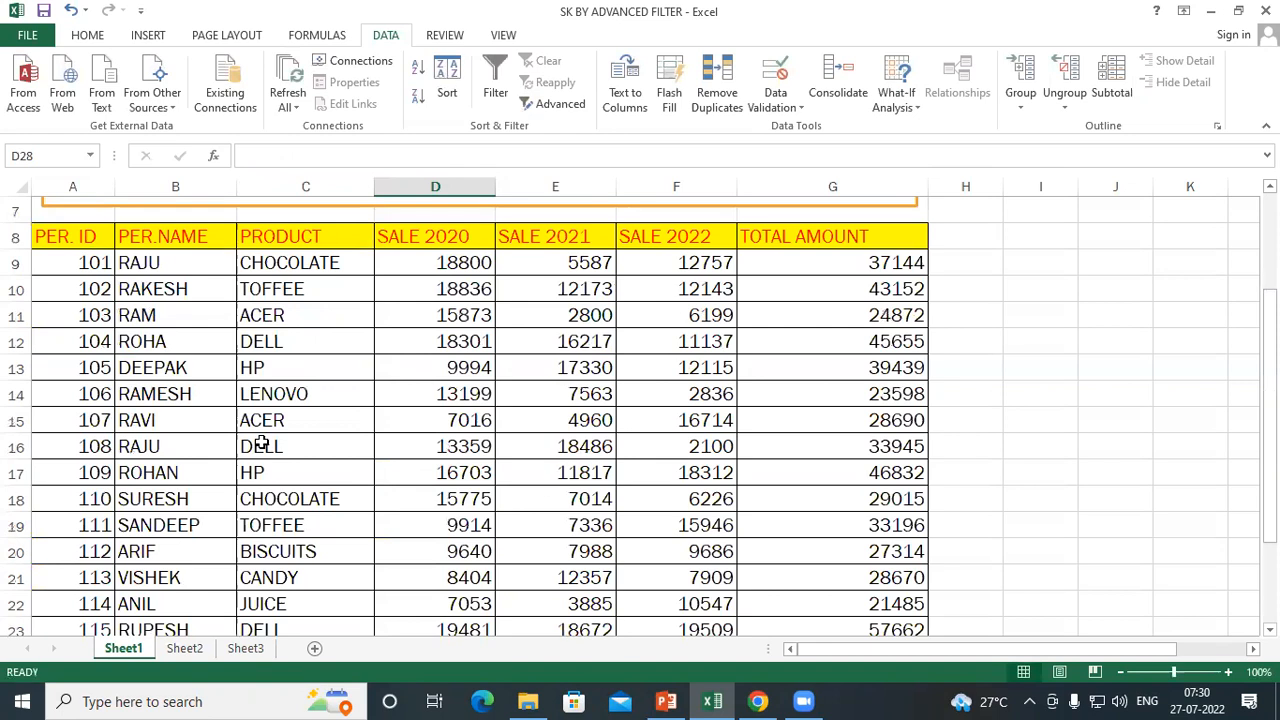
drag(80, 238, 851, 574)
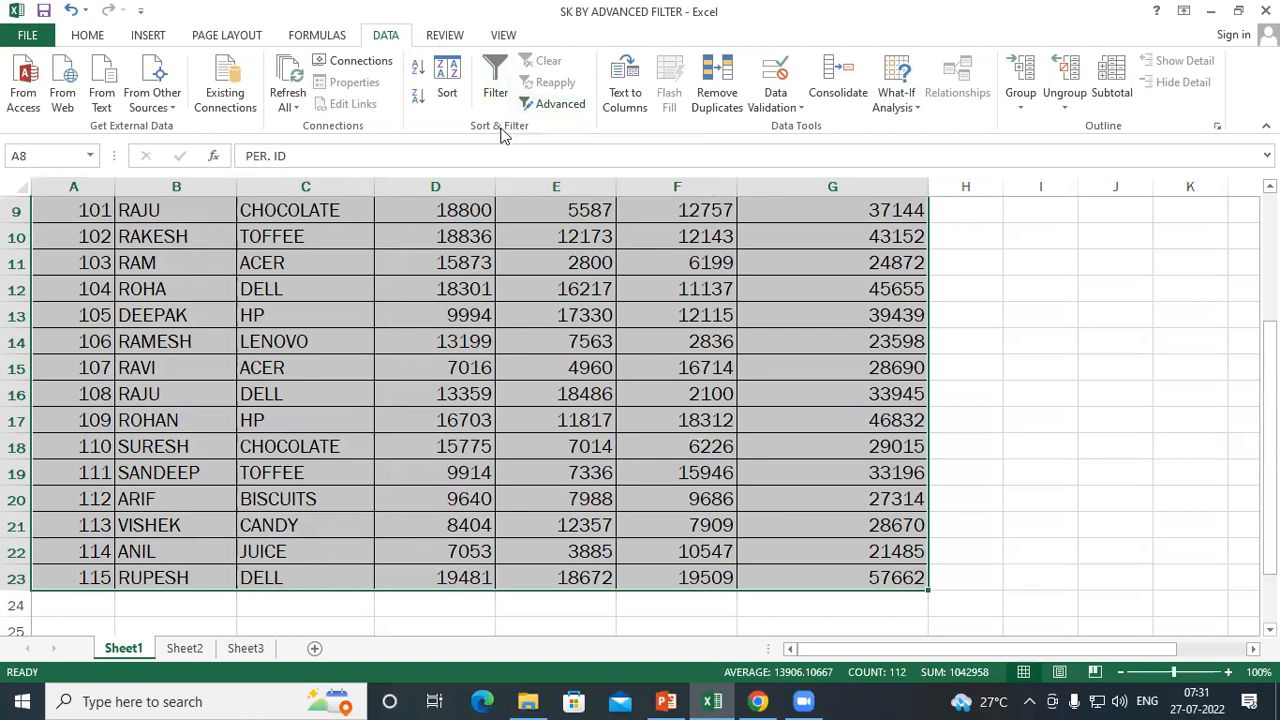
click(555, 105)
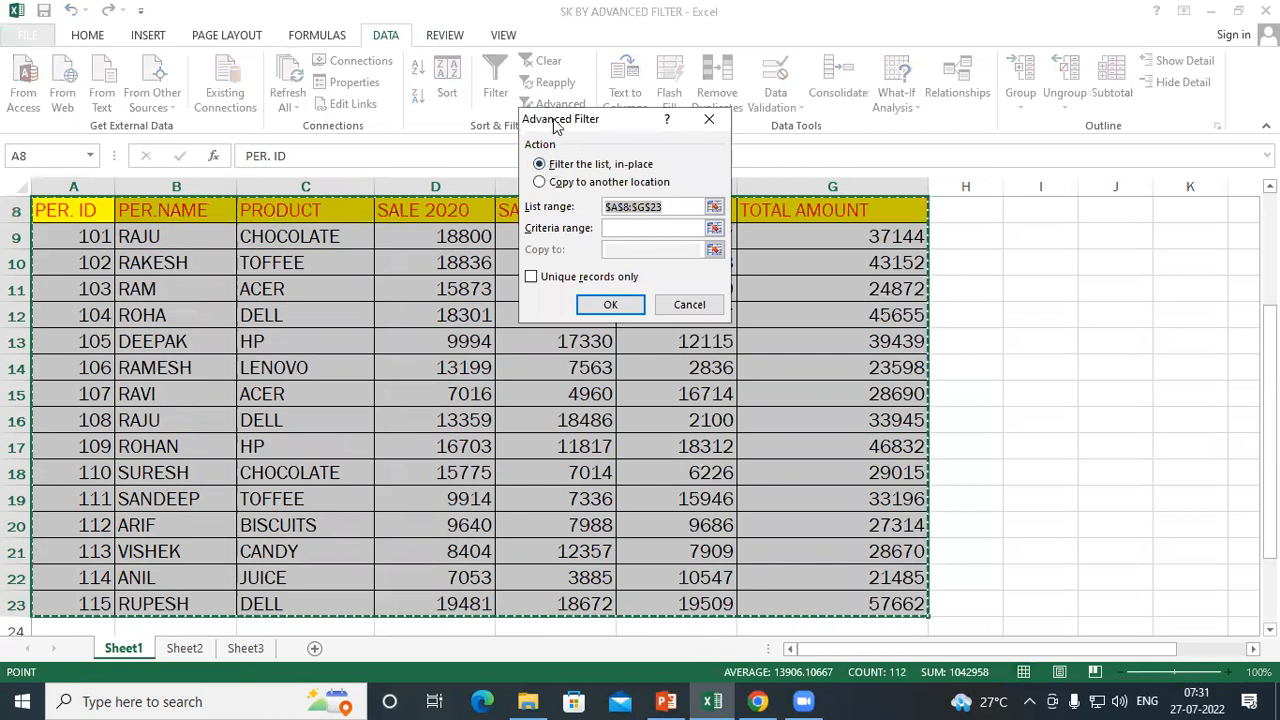
drag(556, 124, 379, 89)
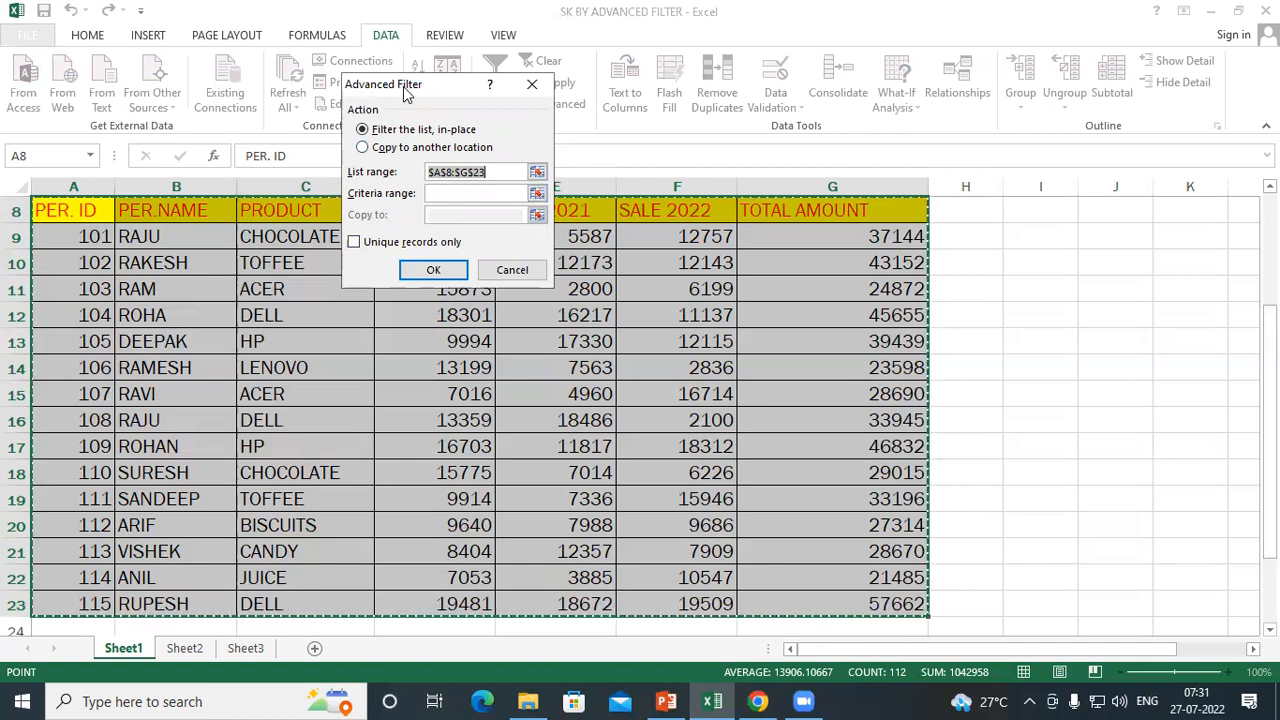
drag(408, 93, 921, 93)
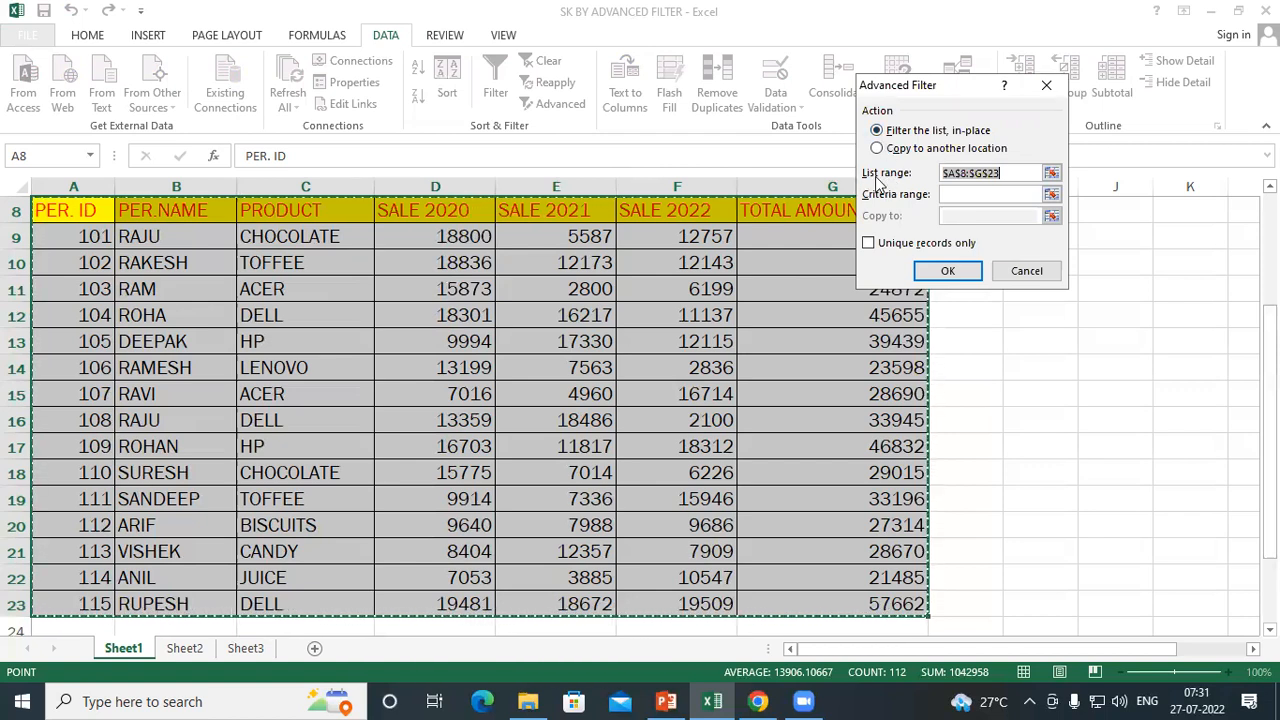
click(1022, 175)
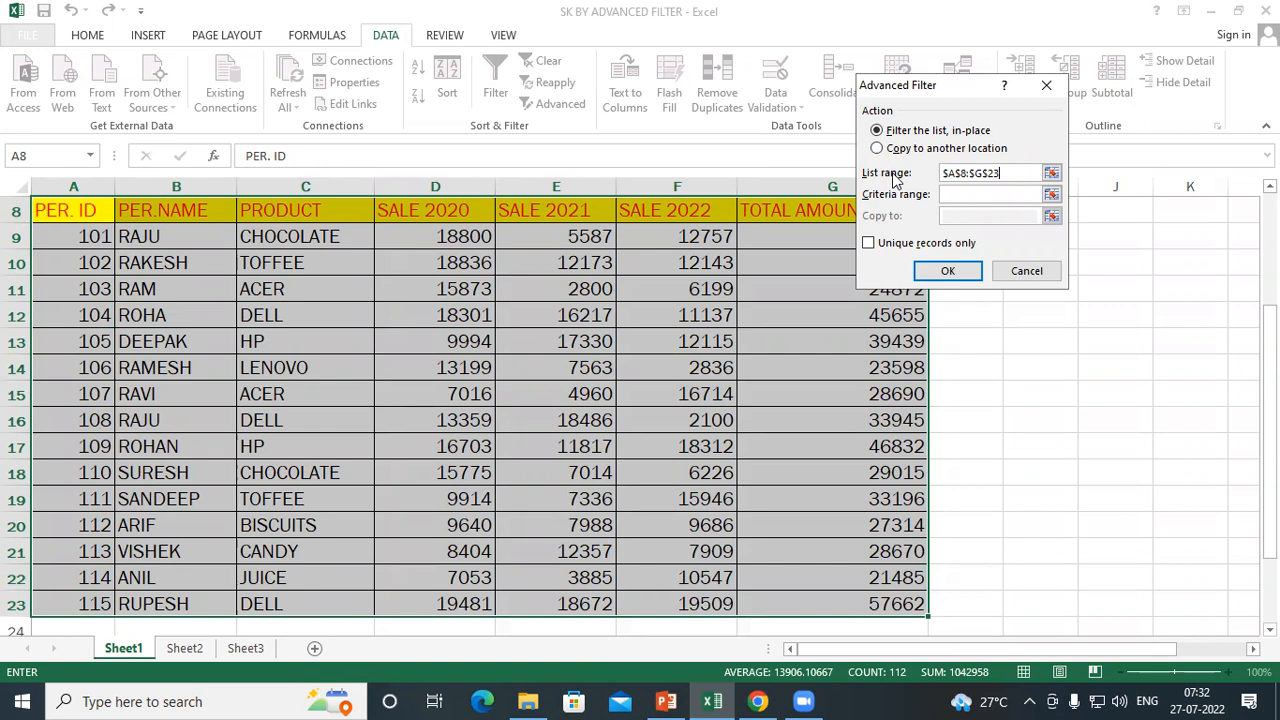
Set the criteria range to A26:G27 and filter the list in place
click(956, 196)
scroll(363, 309, down, 5)
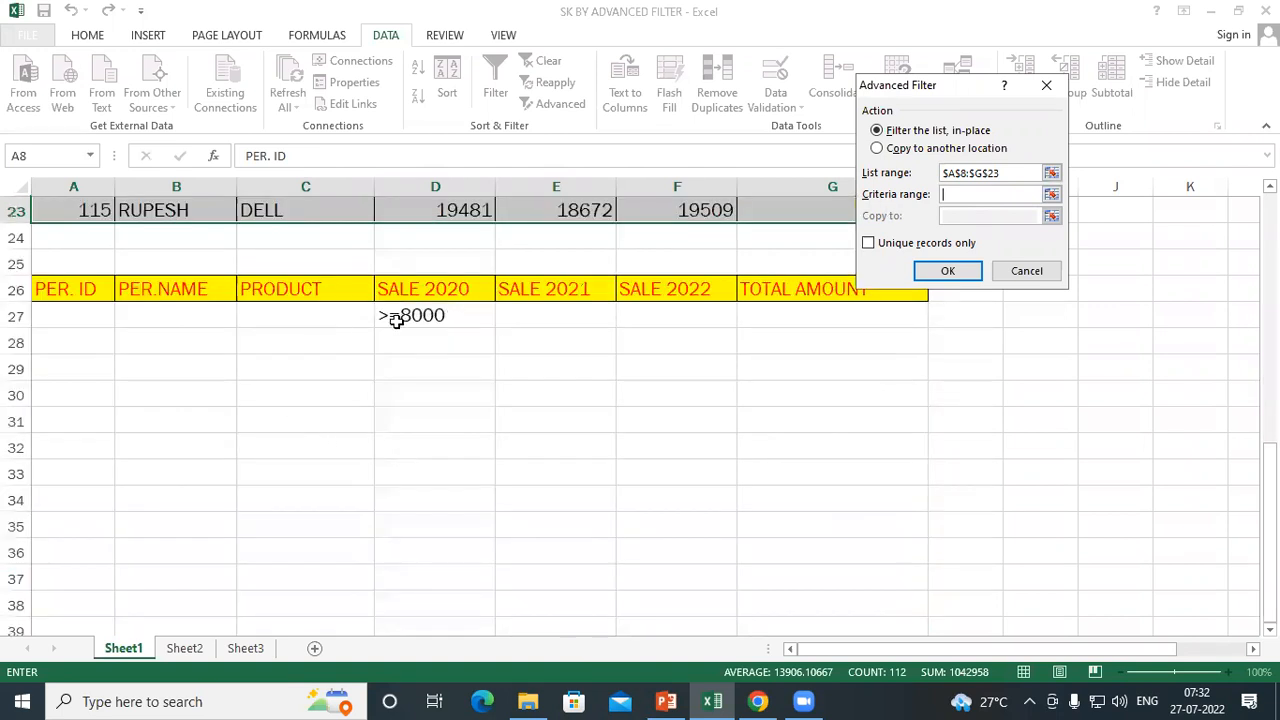
drag(80, 288, 829, 308)
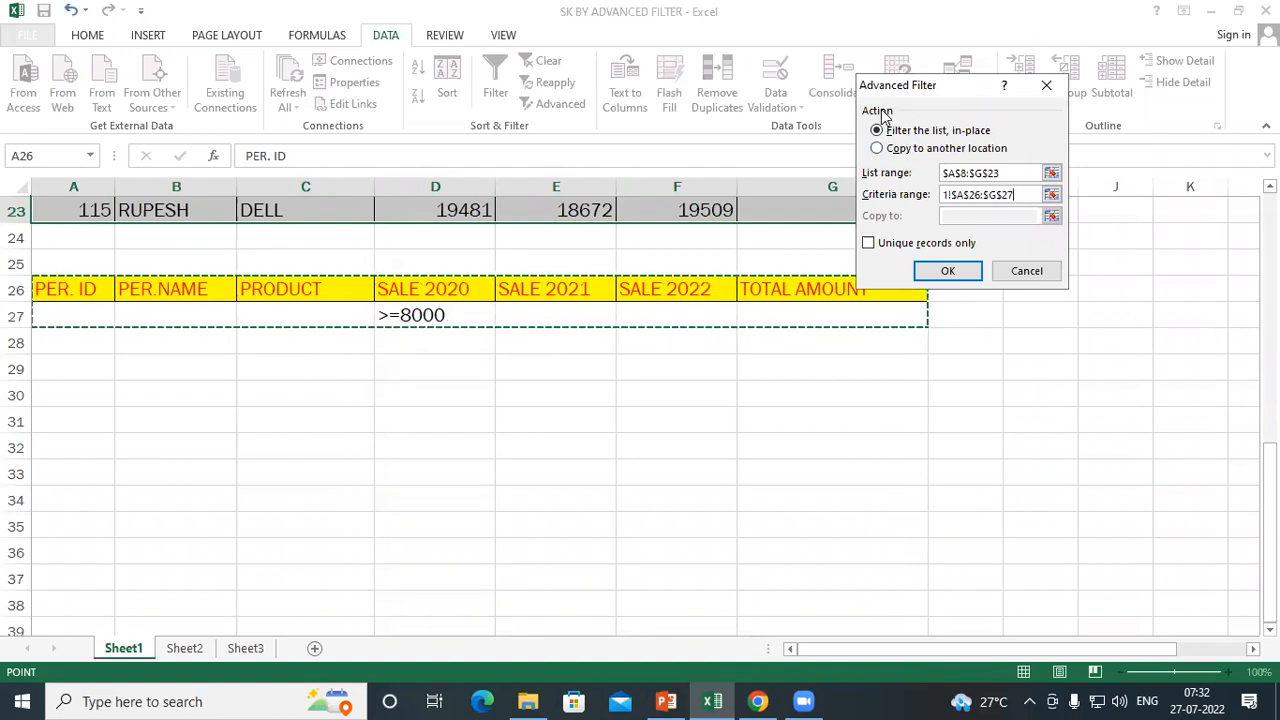
click(952, 271)
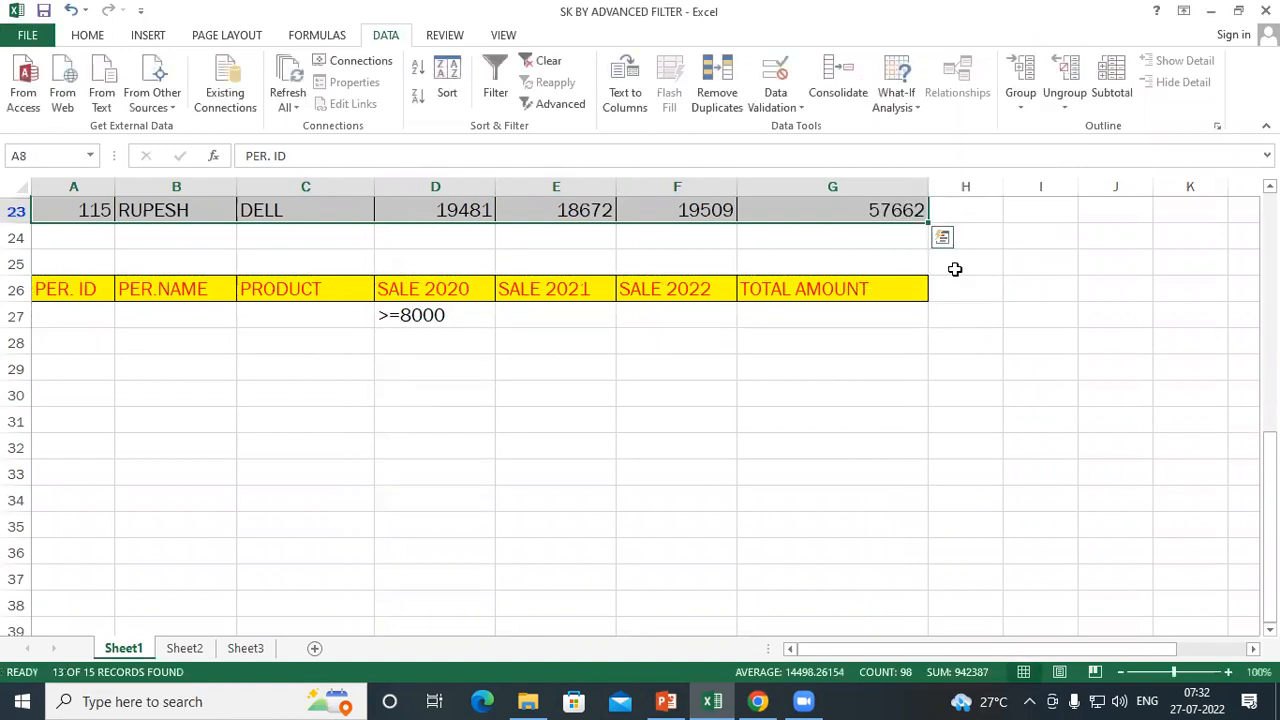
Examine the SALE 2020 values of the filtered records, from the first row to the last
scroll(657, 388, up, 5)
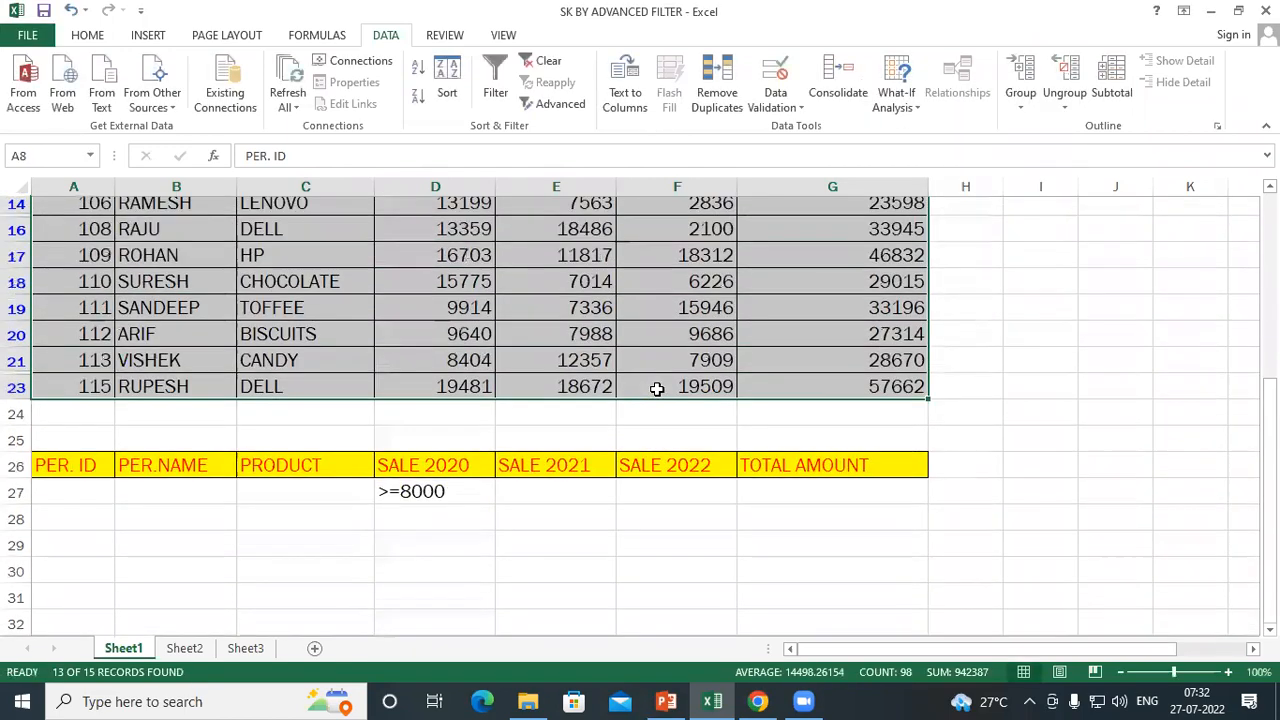
scroll(657, 388, up, 1)
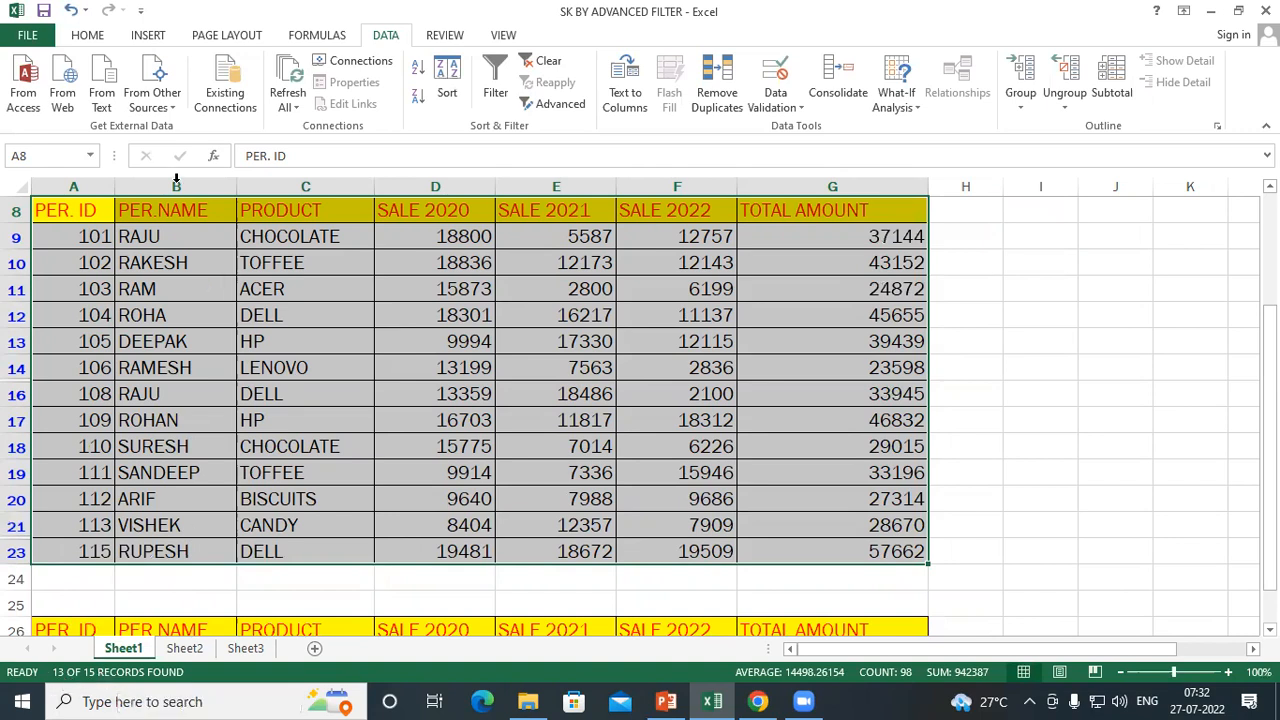
click(441, 241)
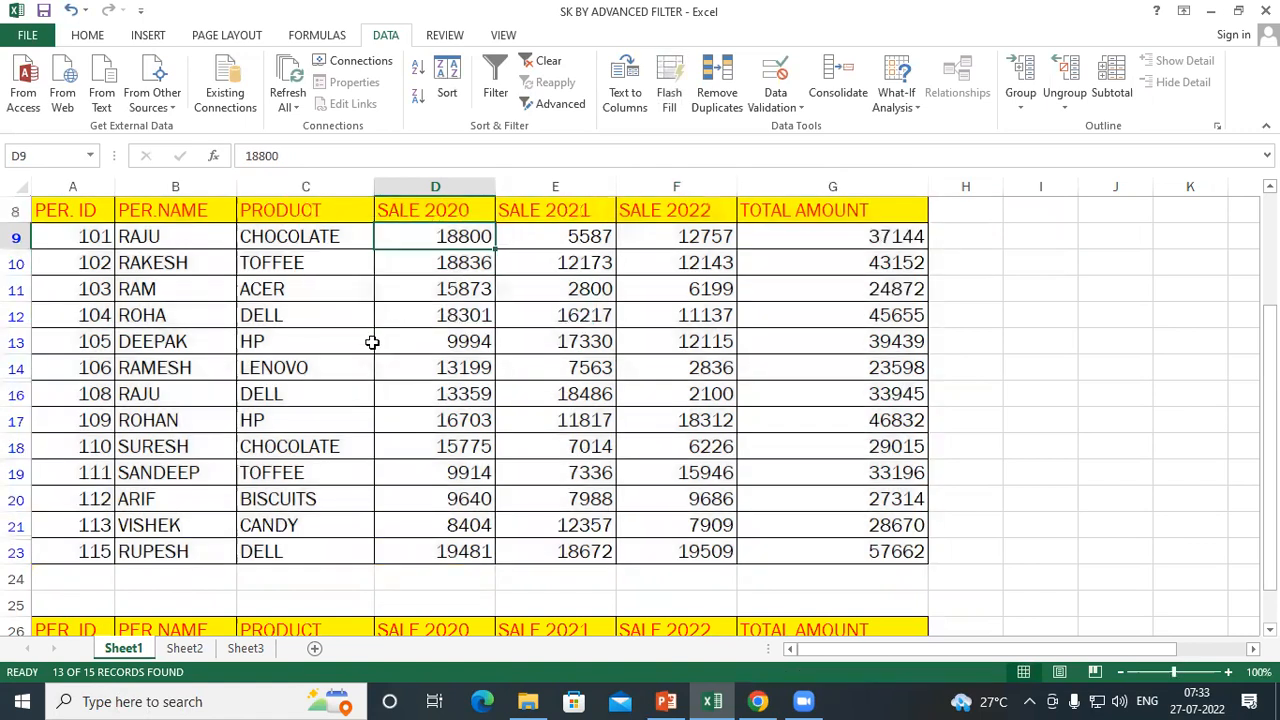
click(443, 552)
click(456, 245)
click(437, 552)
click(436, 500)
click(440, 474)
drag(449, 370, 449, 343)
click(451, 313)
click(457, 264)
click(463, 240)
Look over the filtered SALE 2021 and SALE 2022 columns and compare the SALE 2020 column with the criterion in D27
drag(562, 237, 590, 508)
drag(654, 236, 665, 528)
click(438, 237)
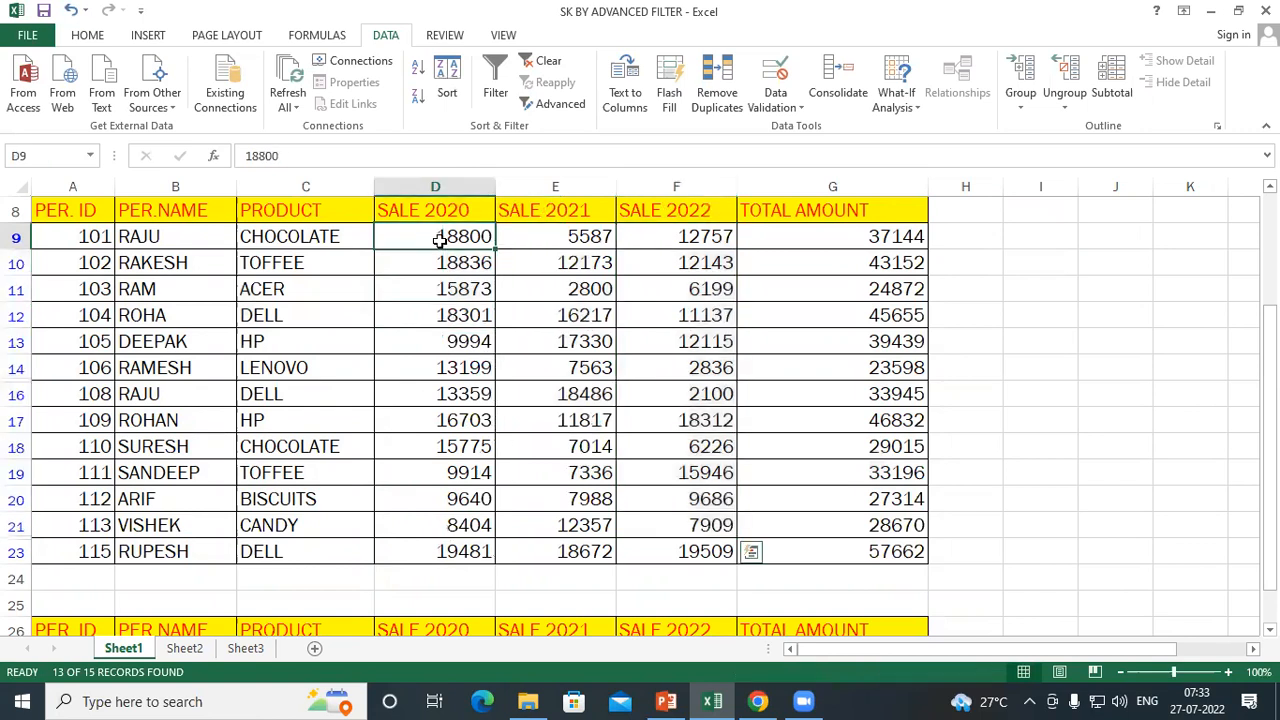
drag(440, 260, 453, 569)
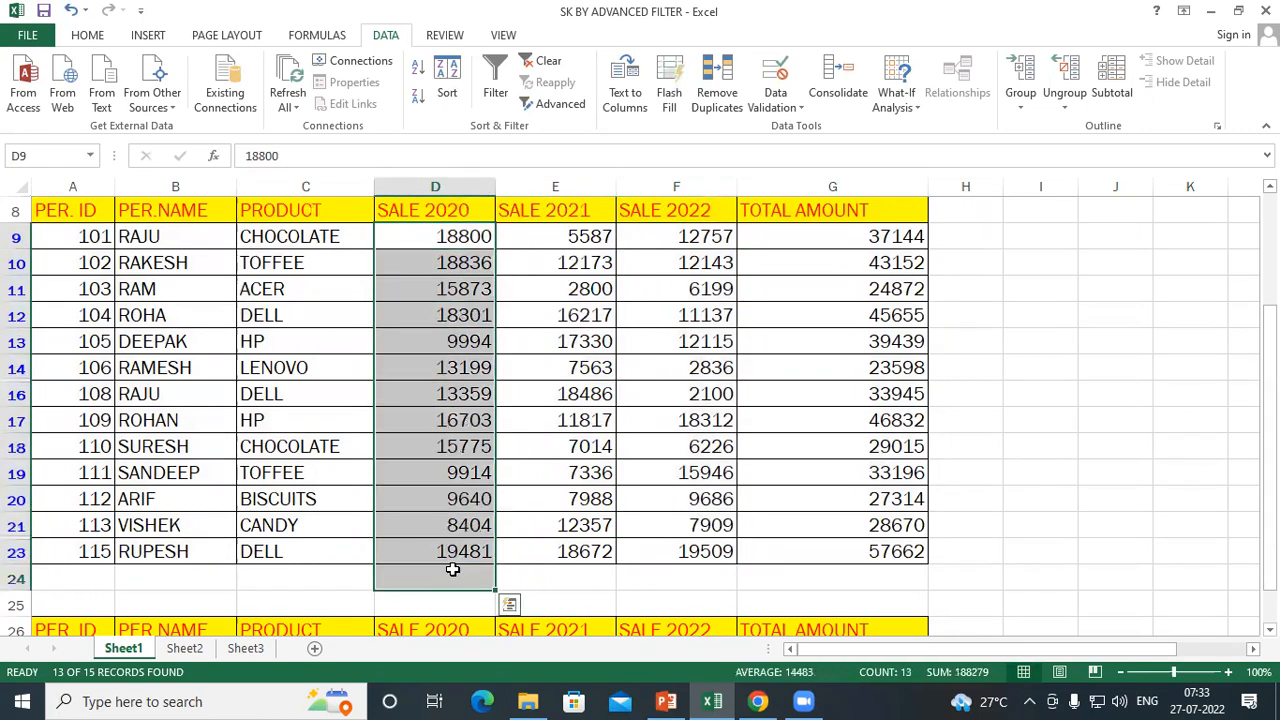
scroll(457, 486, down, 3)
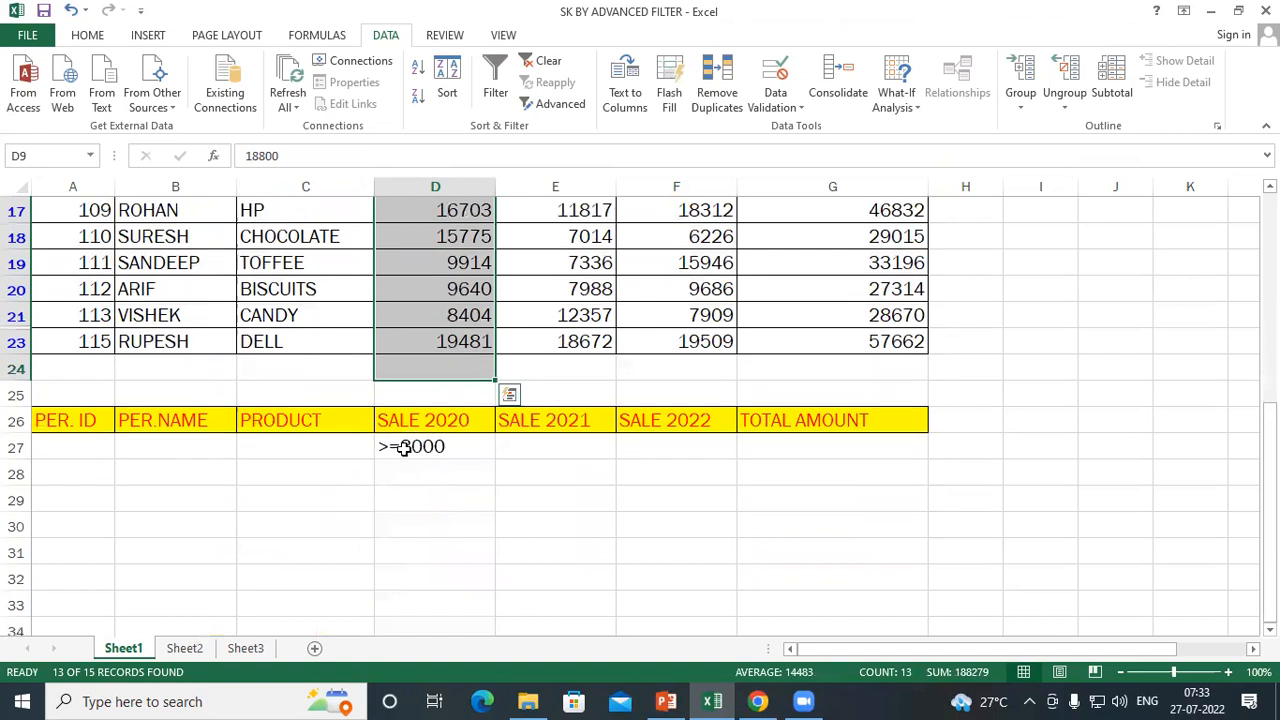
scroll(403, 448, up, 3)
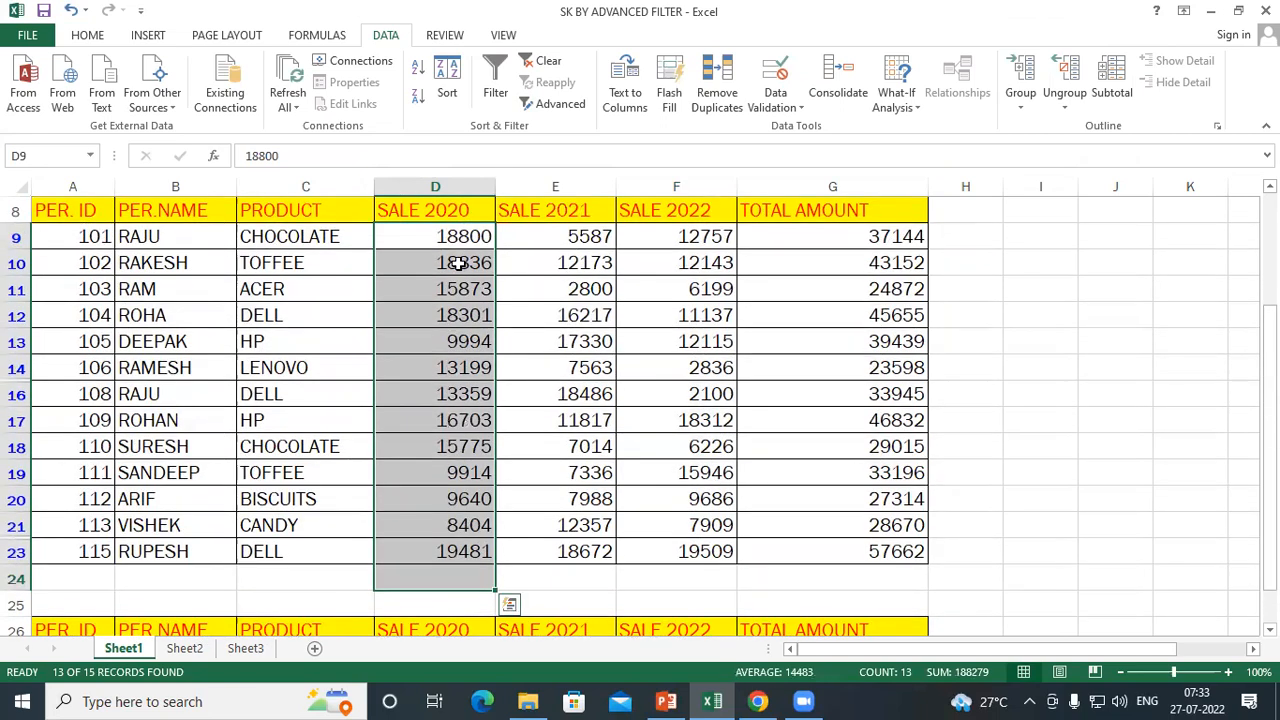
drag(447, 232, 450, 262)
drag(455, 400, 462, 560)
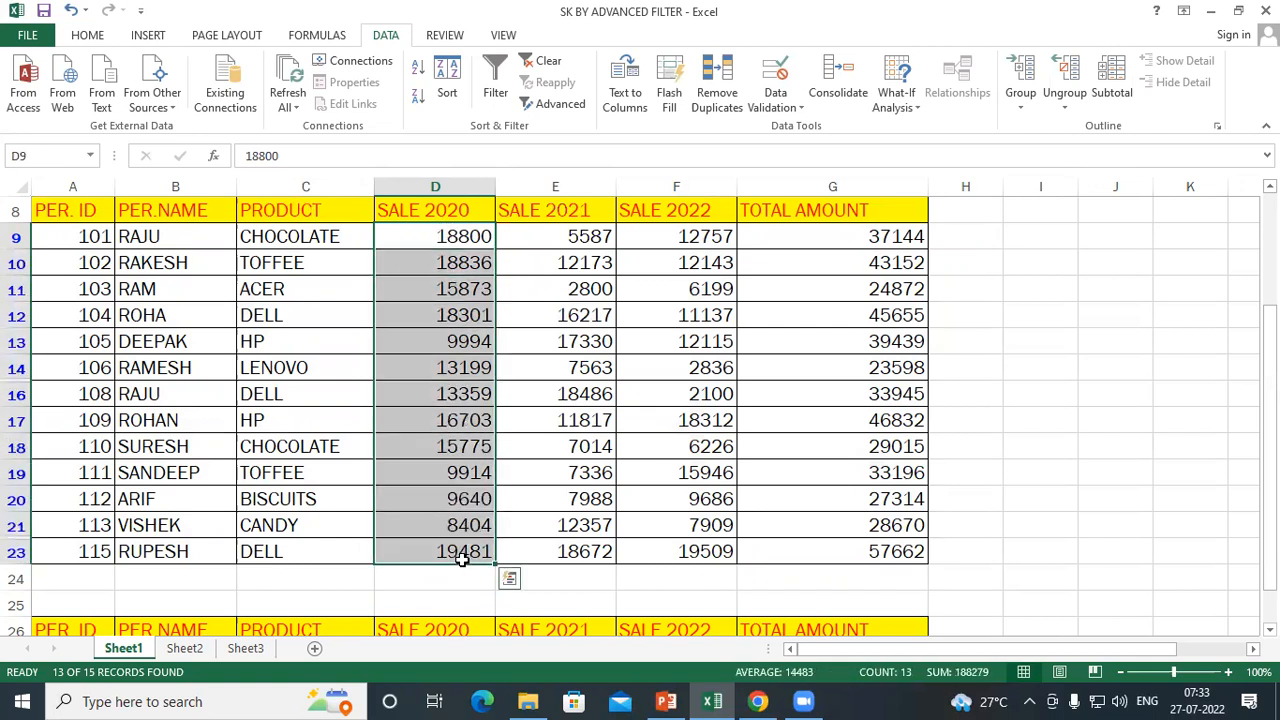
Clear the filter from the sales table
click(540, 322)
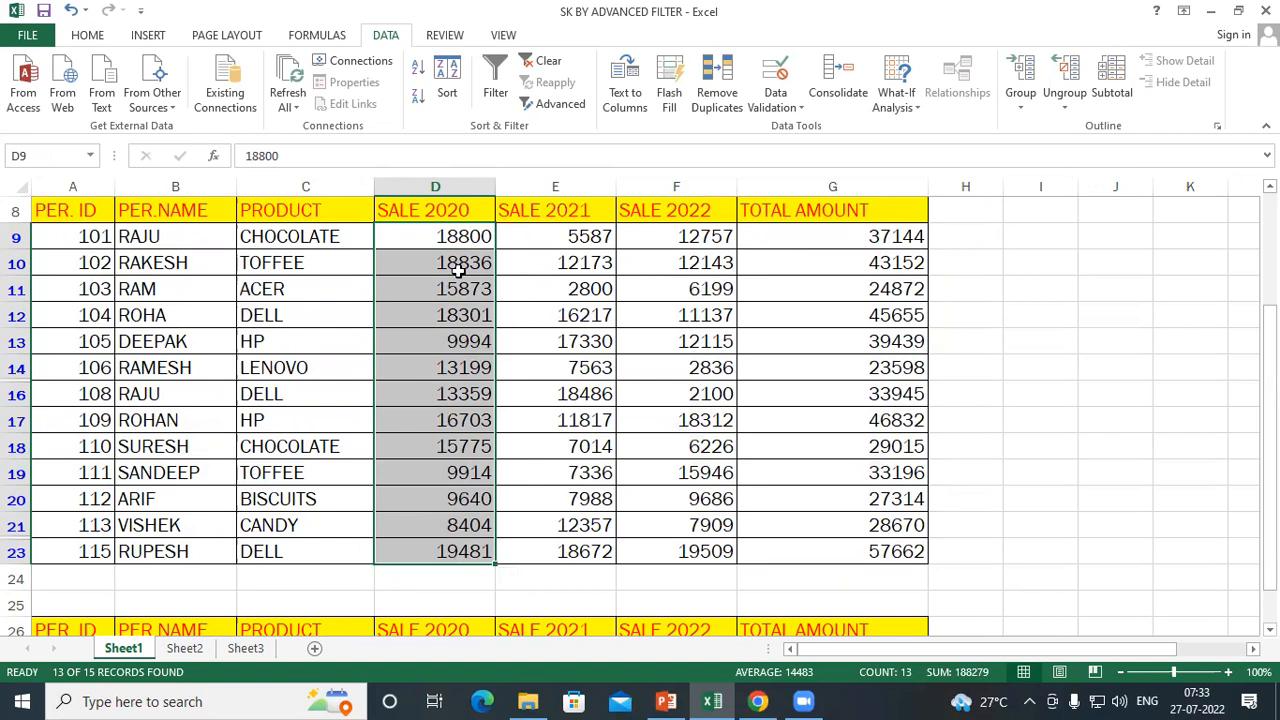
click(548, 62)
Replace the SALE 2020 criterion in D27 with ="<=8000"
scroll(567, 368, down, 4)
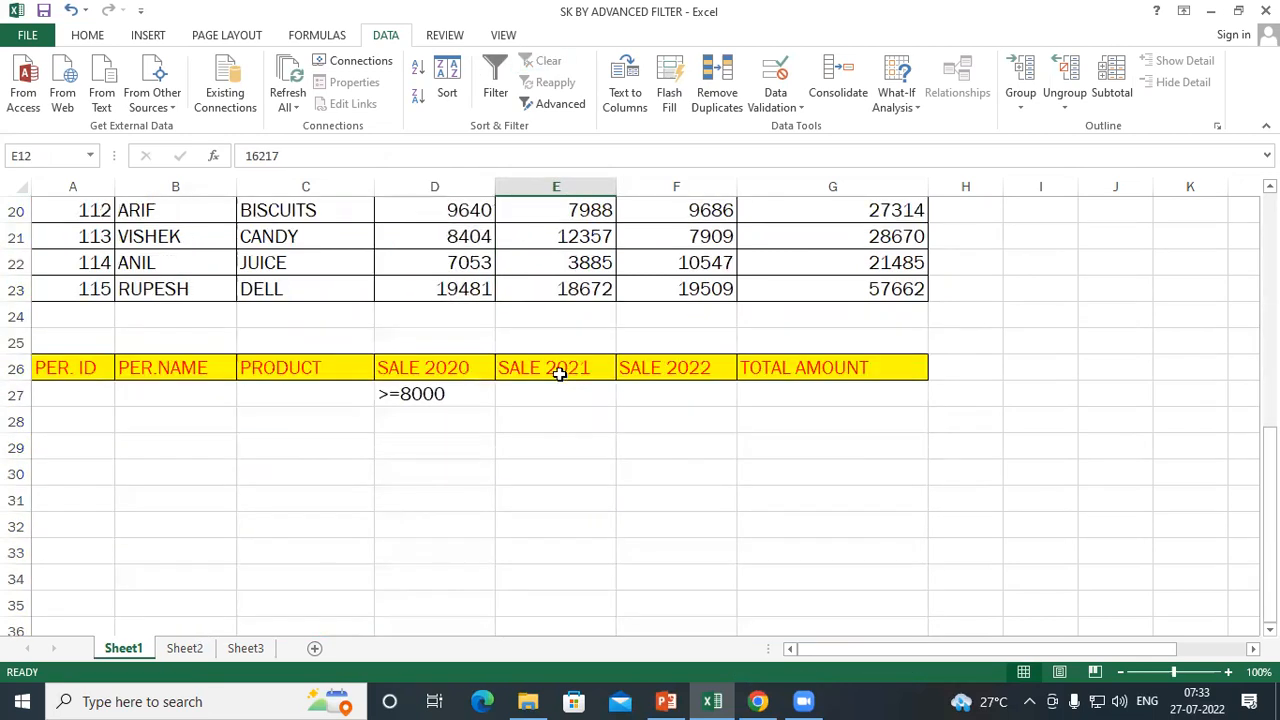
click(423, 394)
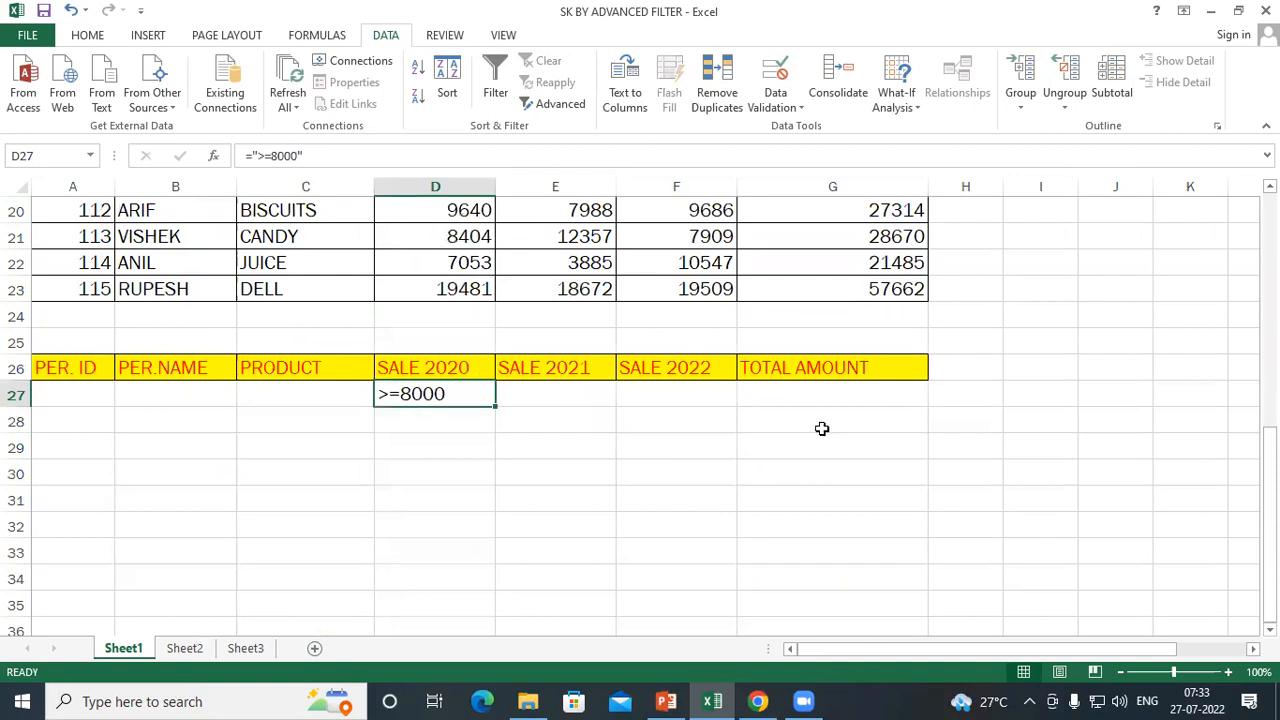
text(=)
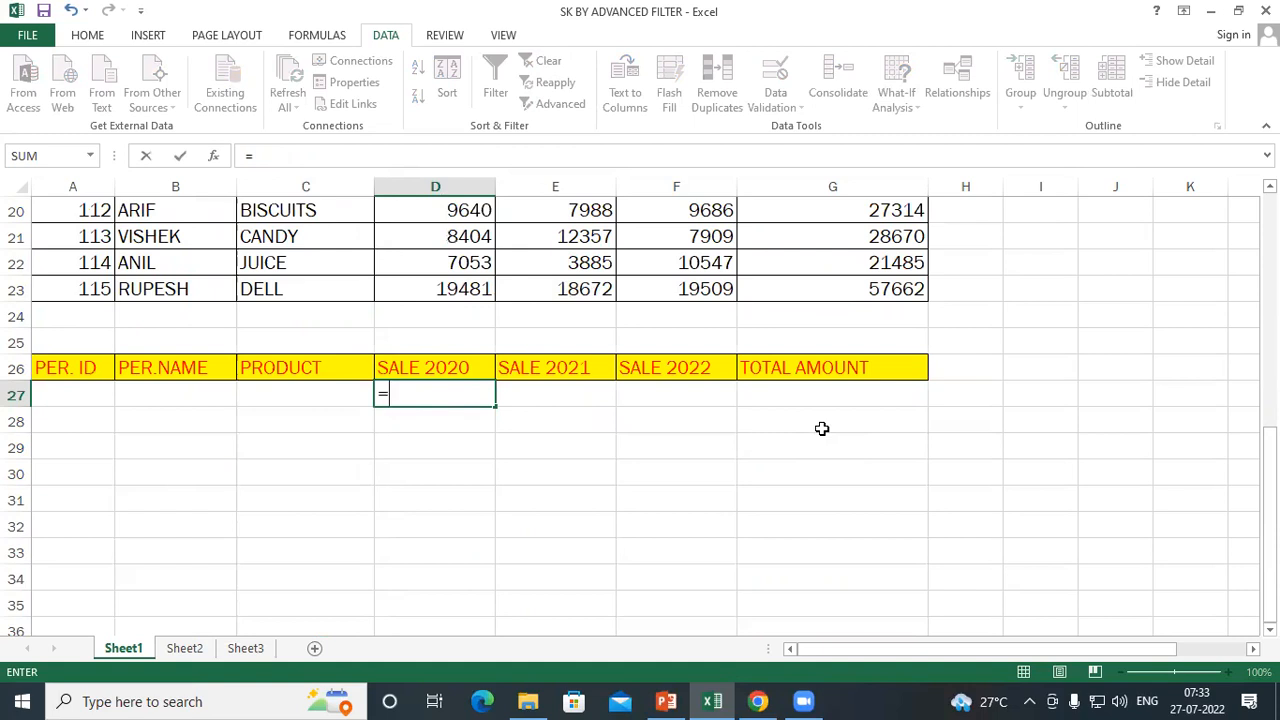
text("<=)
text(800)
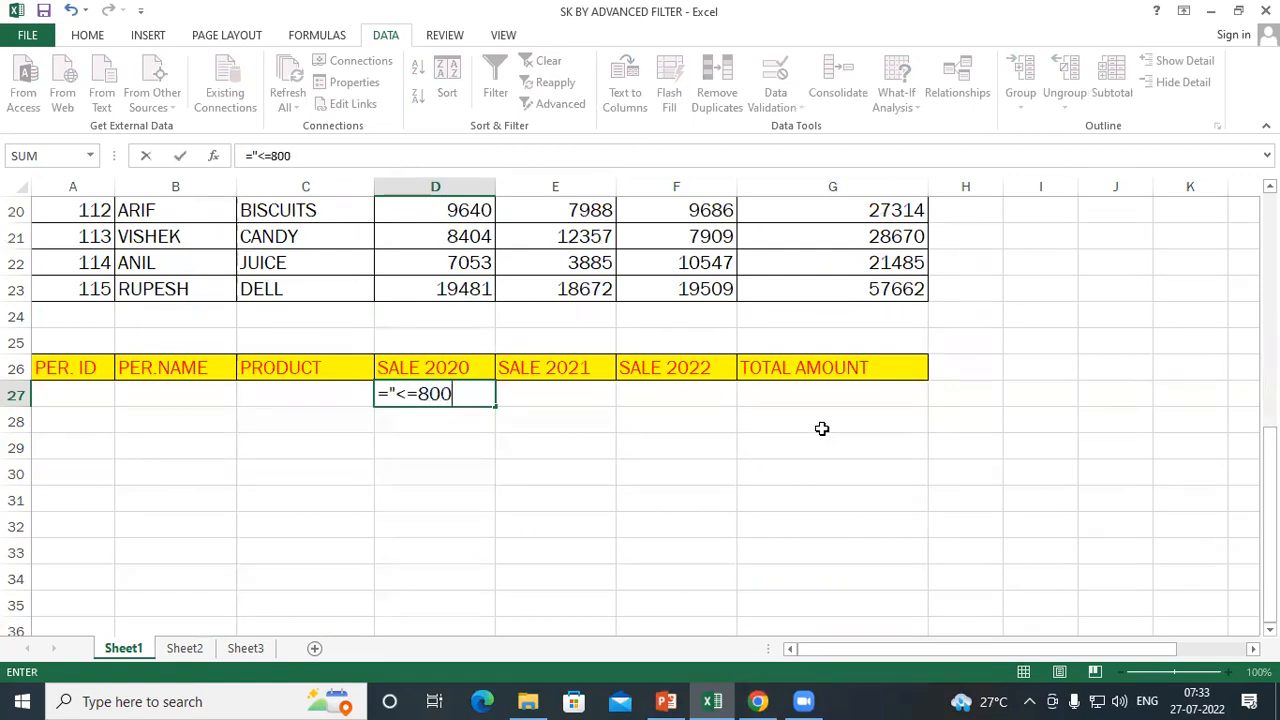
text(0")
key(Return)
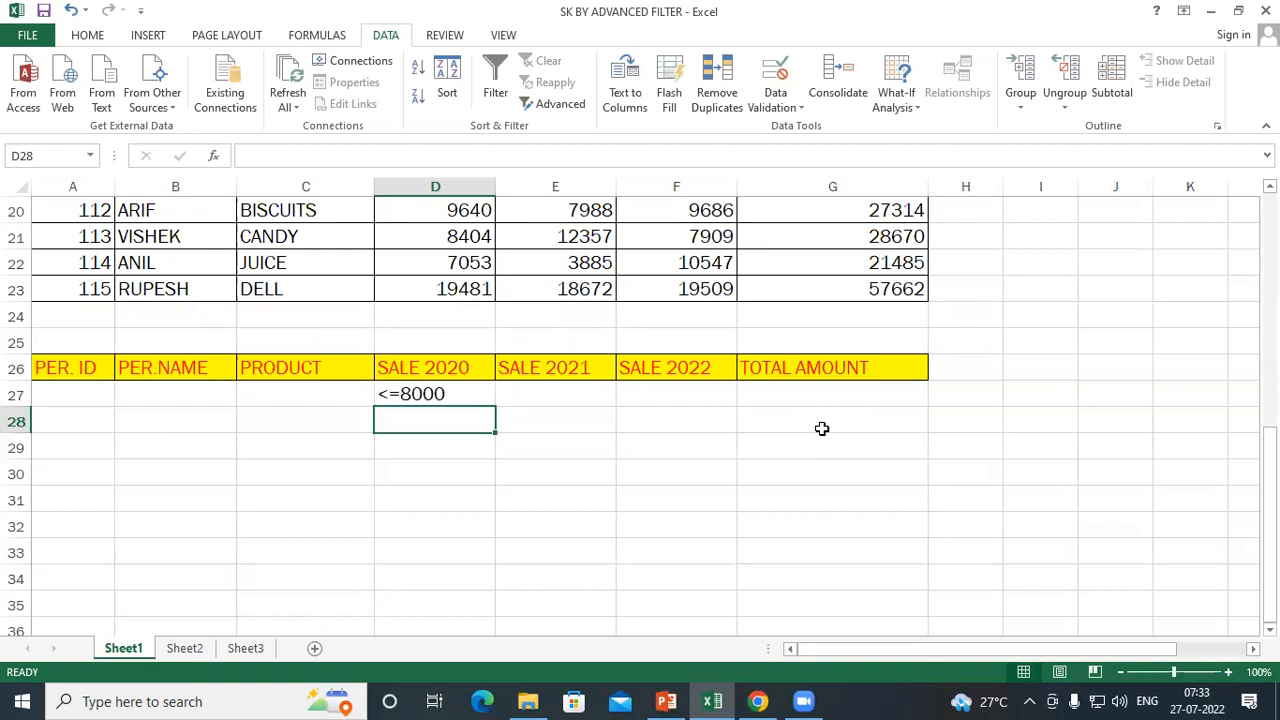
scroll(630, 380, up, 4)
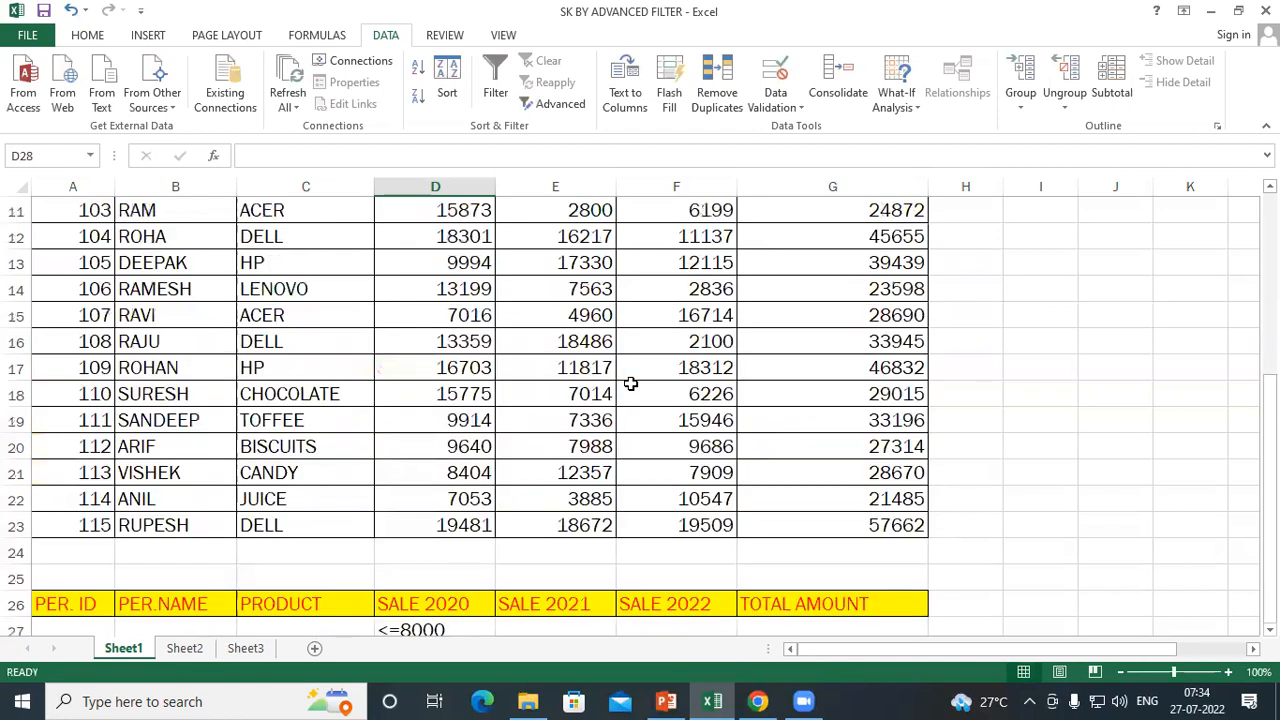
Filter the sales table A8:G23 in place with Advanced Filter, using A26:G27 as the criteria range
drag(94, 209, 897, 600)
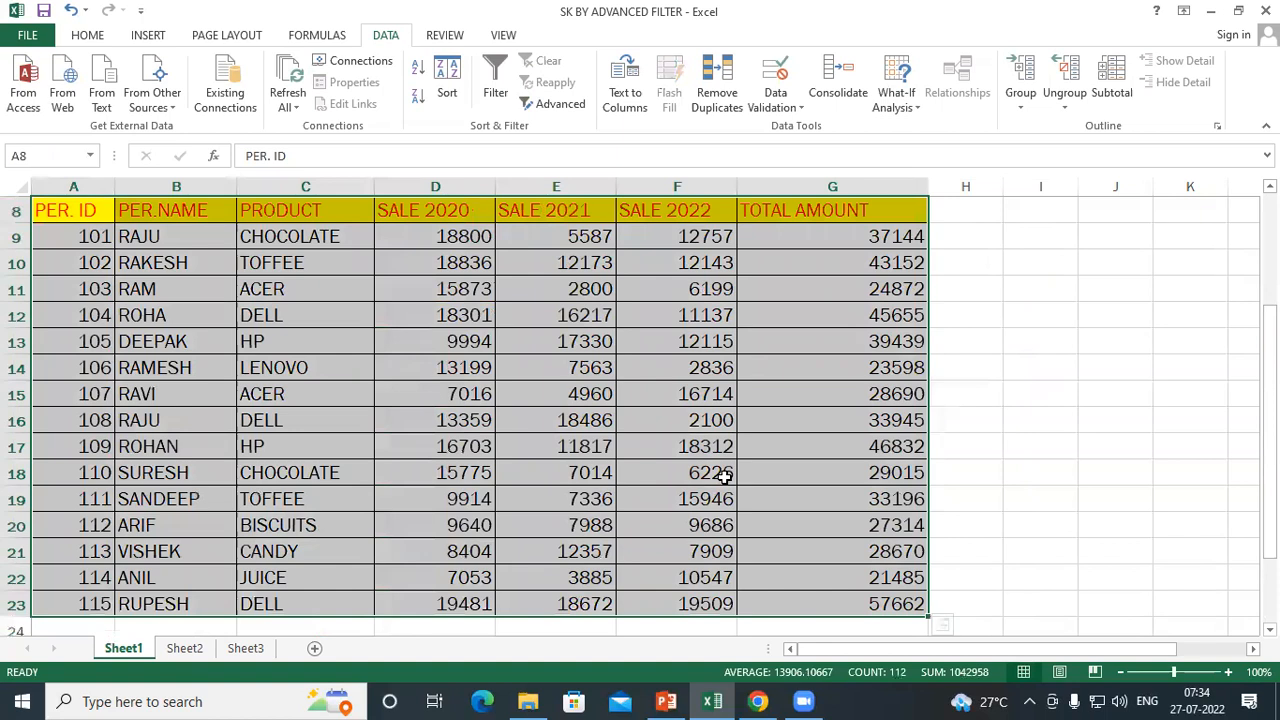
click(555, 104)
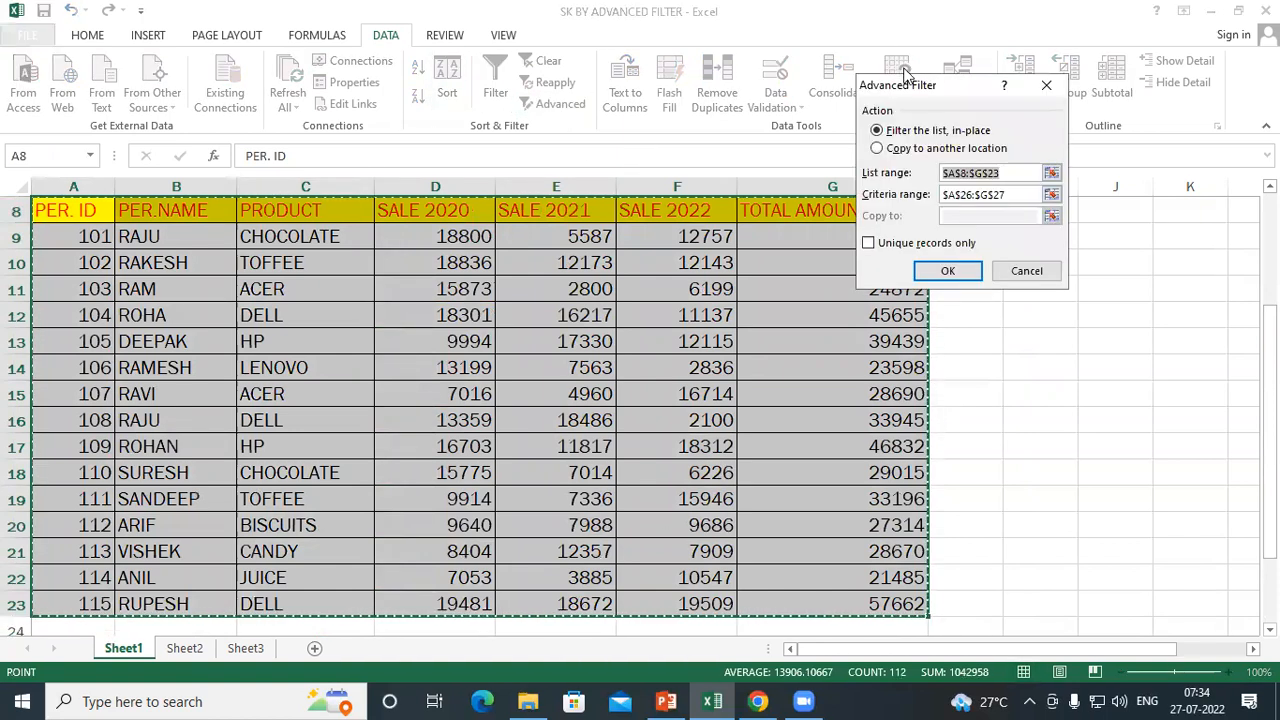
drag(907, 104, 472, 120)
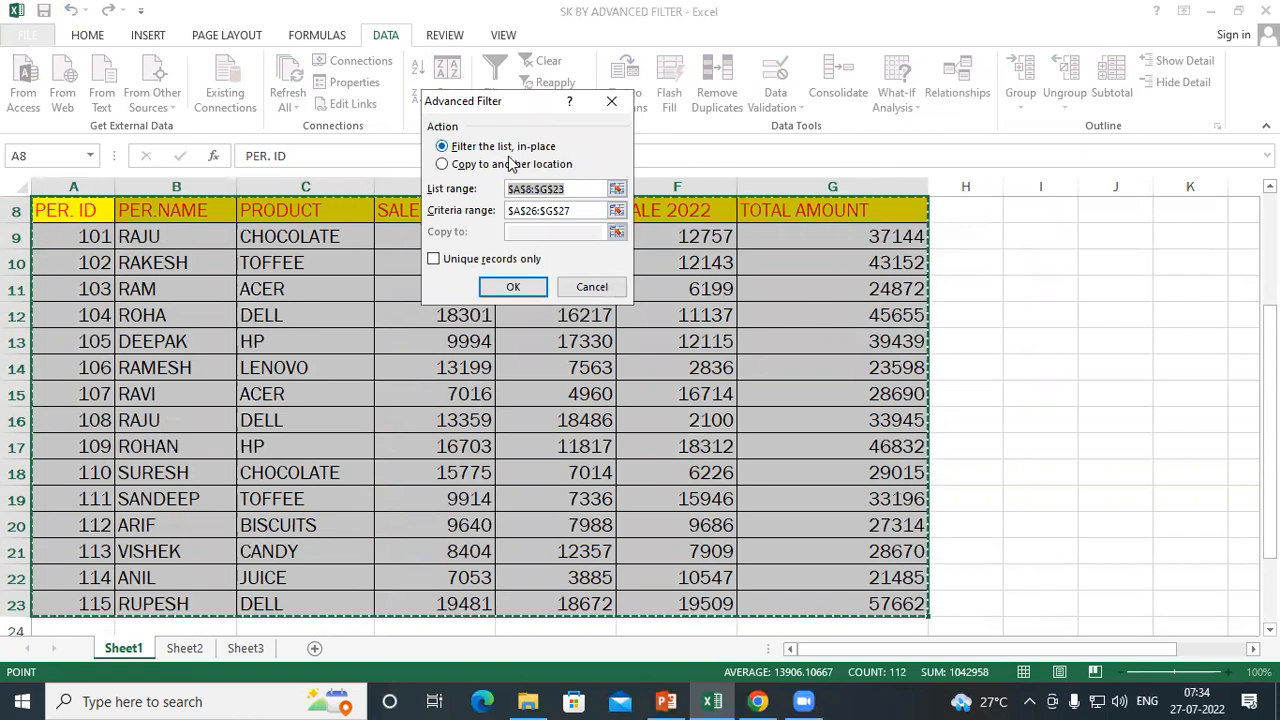
click(567, 189)
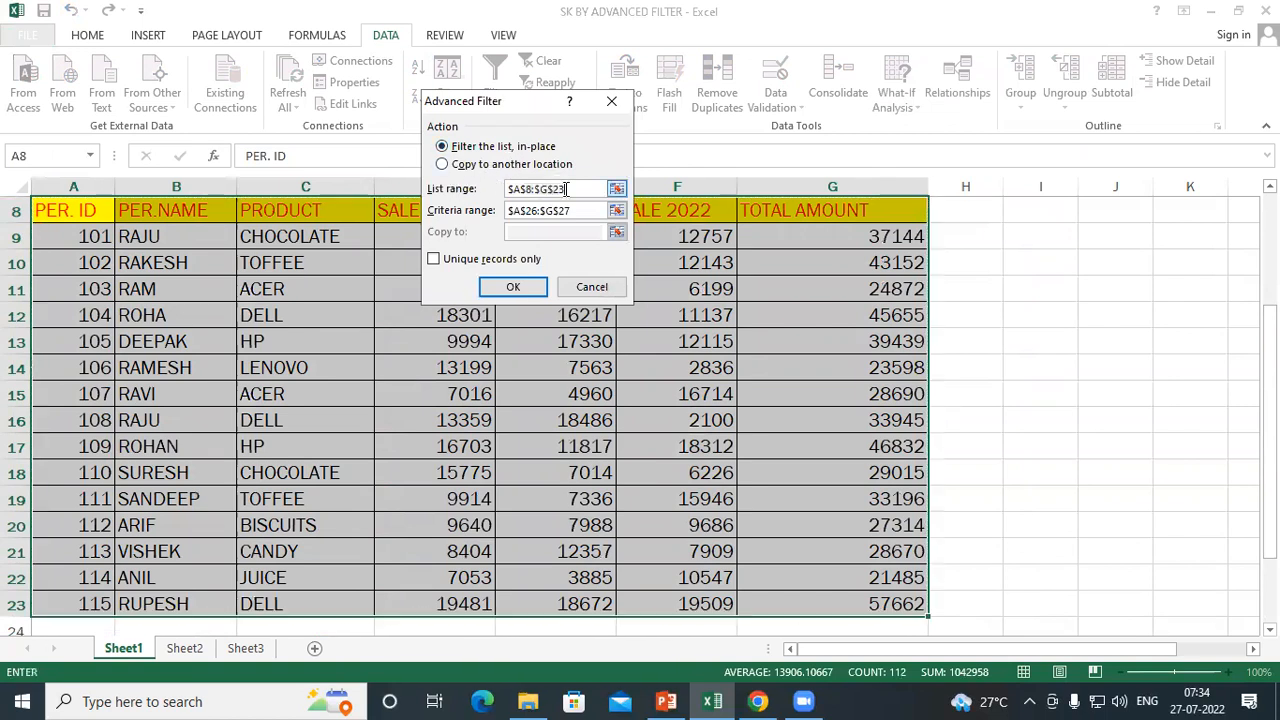
click(585, 211)
drag(385, 211, 385, 210)
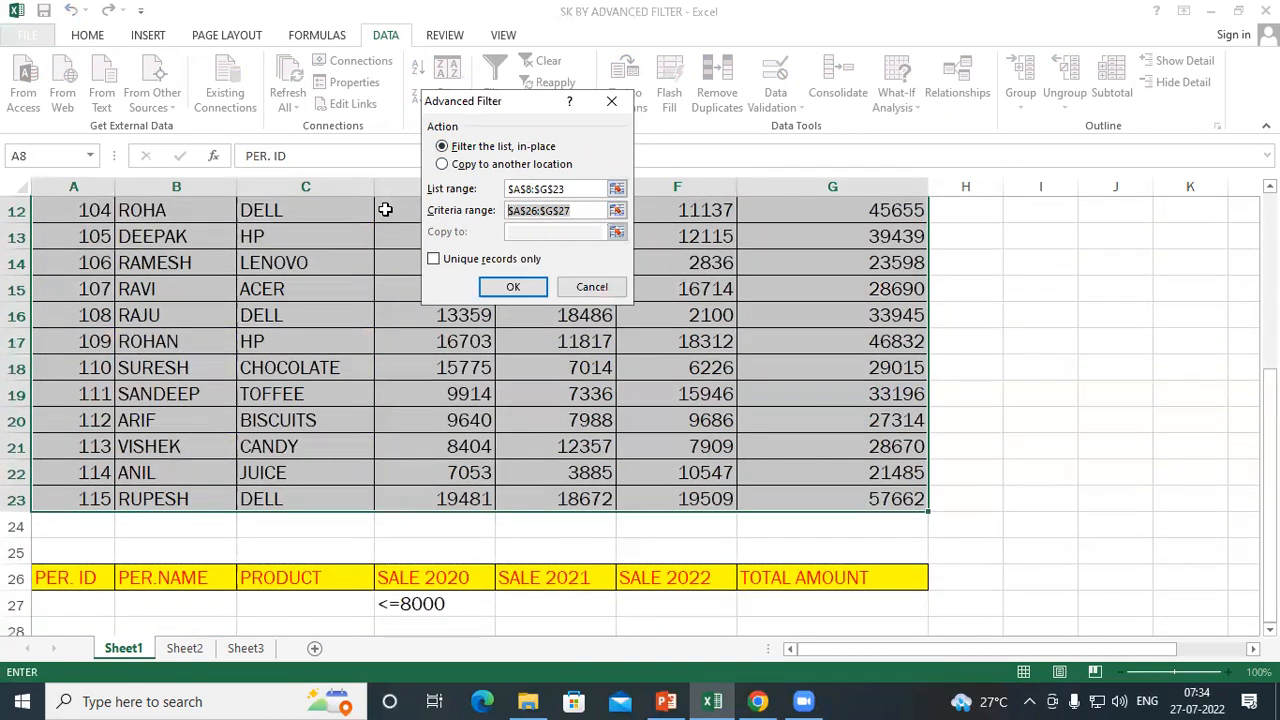
drag(68, 582, 826, 594)
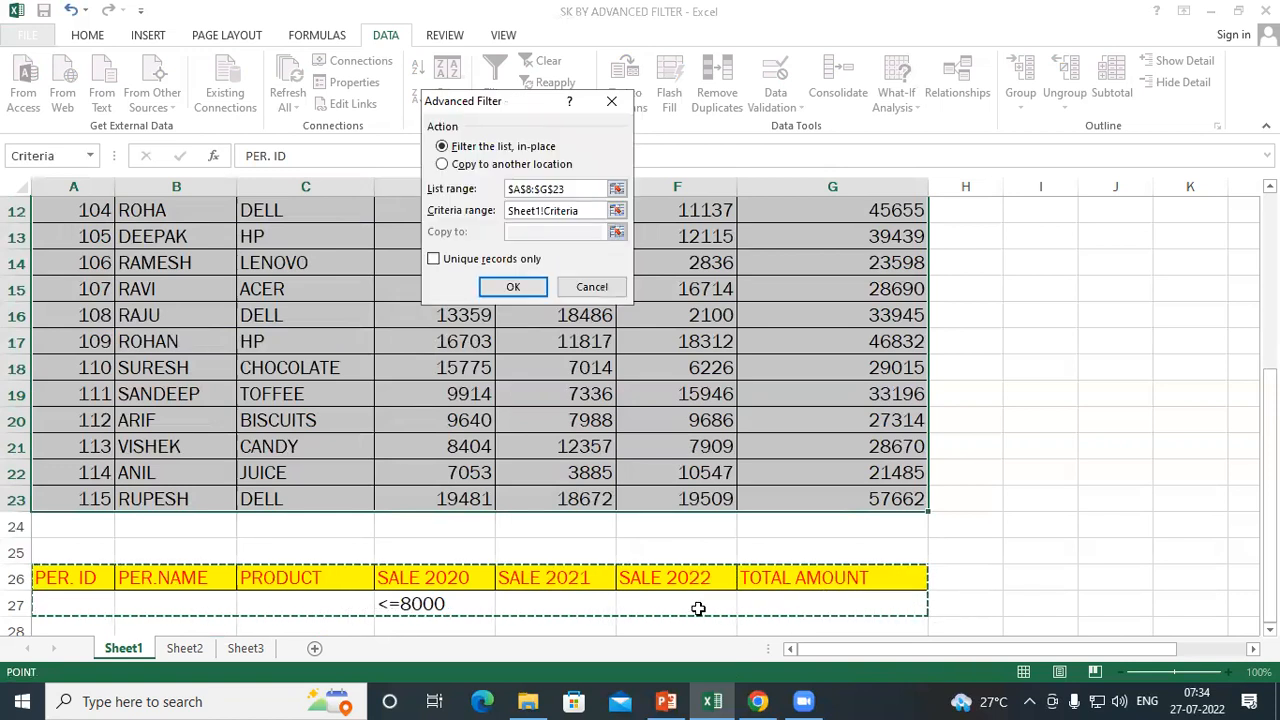
click(507, 287)
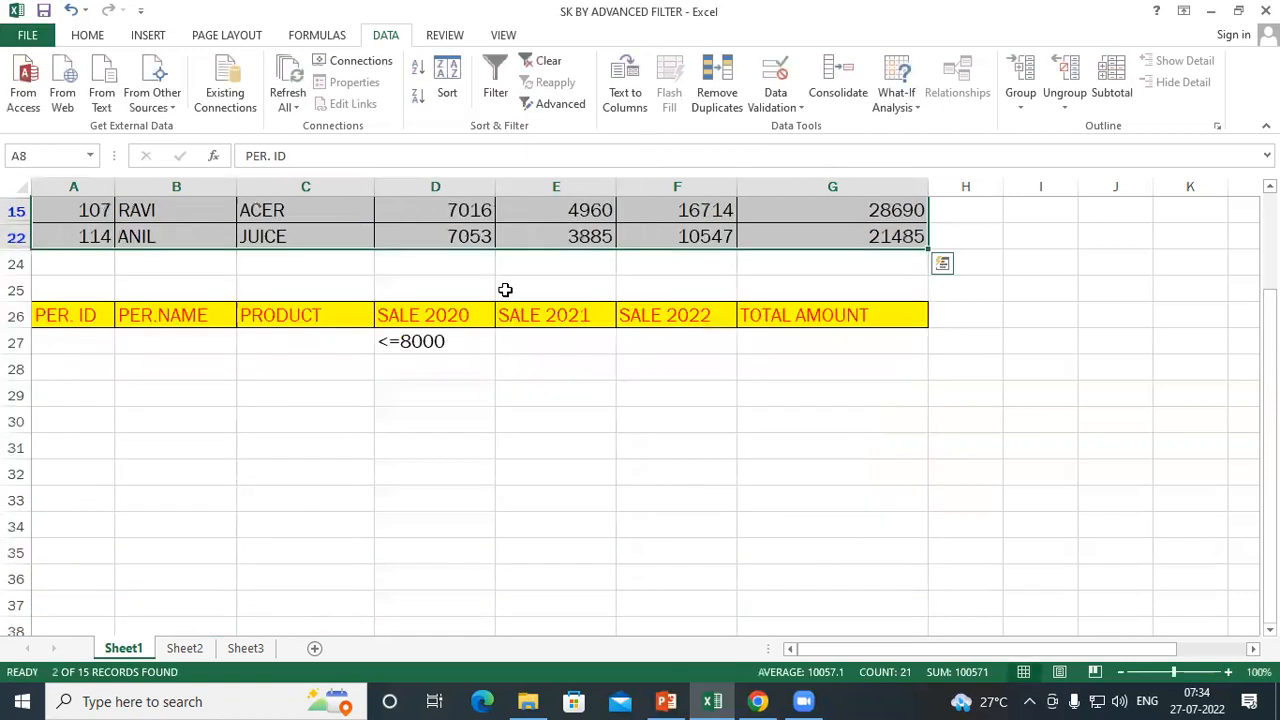
scroll(505, 289, up, 3)
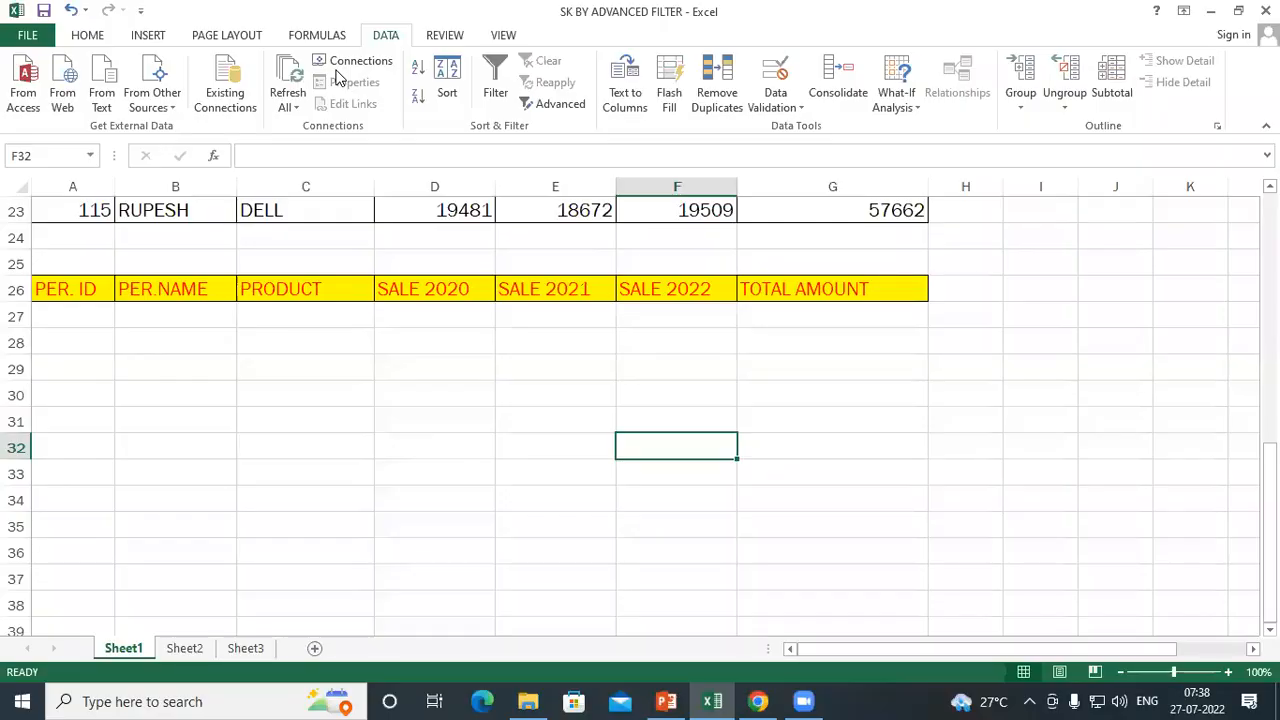
scroll(471, 322, up, 5)
scroll(471, 322, up, 3)
scroll(426, 322, down, 1)
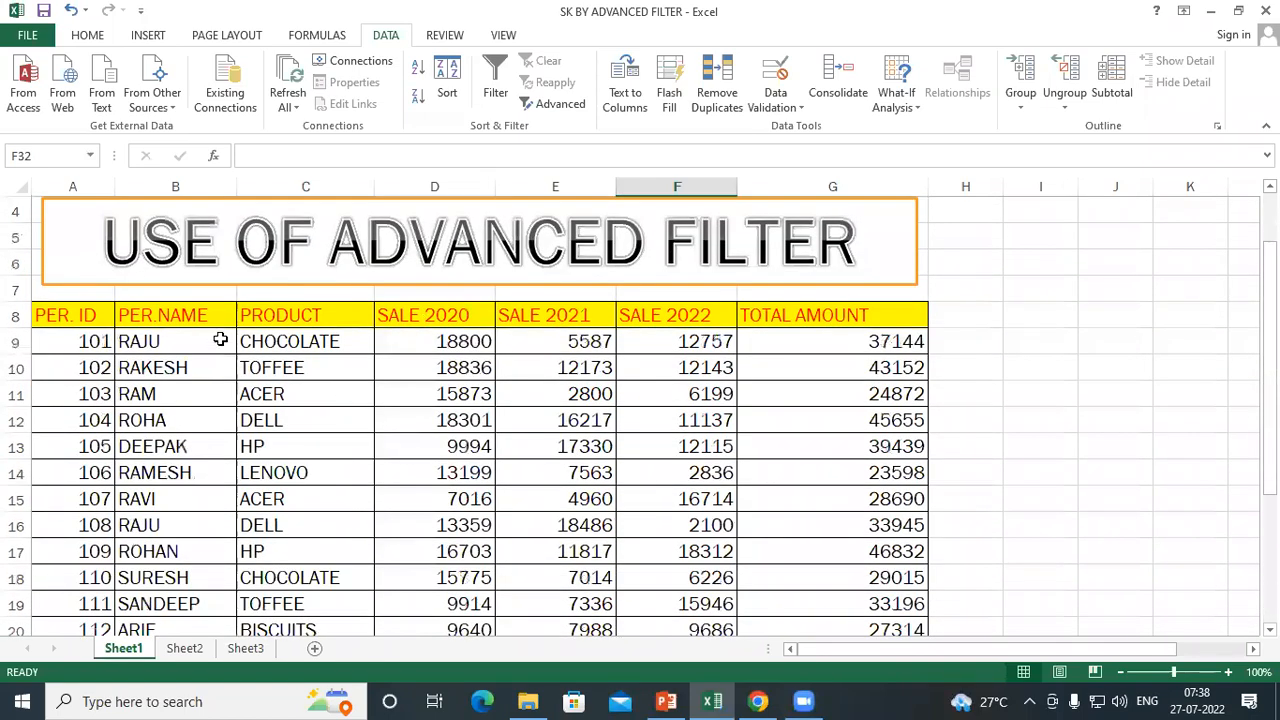
click(540, 105)
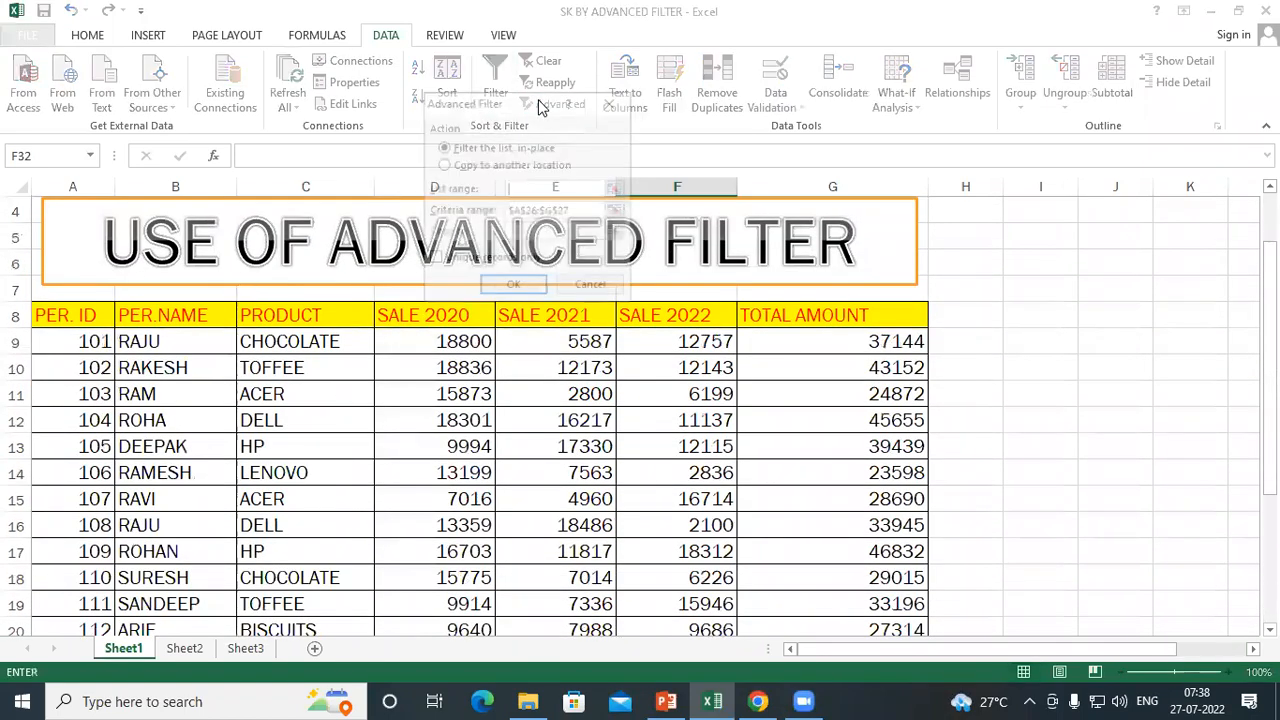
drag(481, 113, 717, 92)
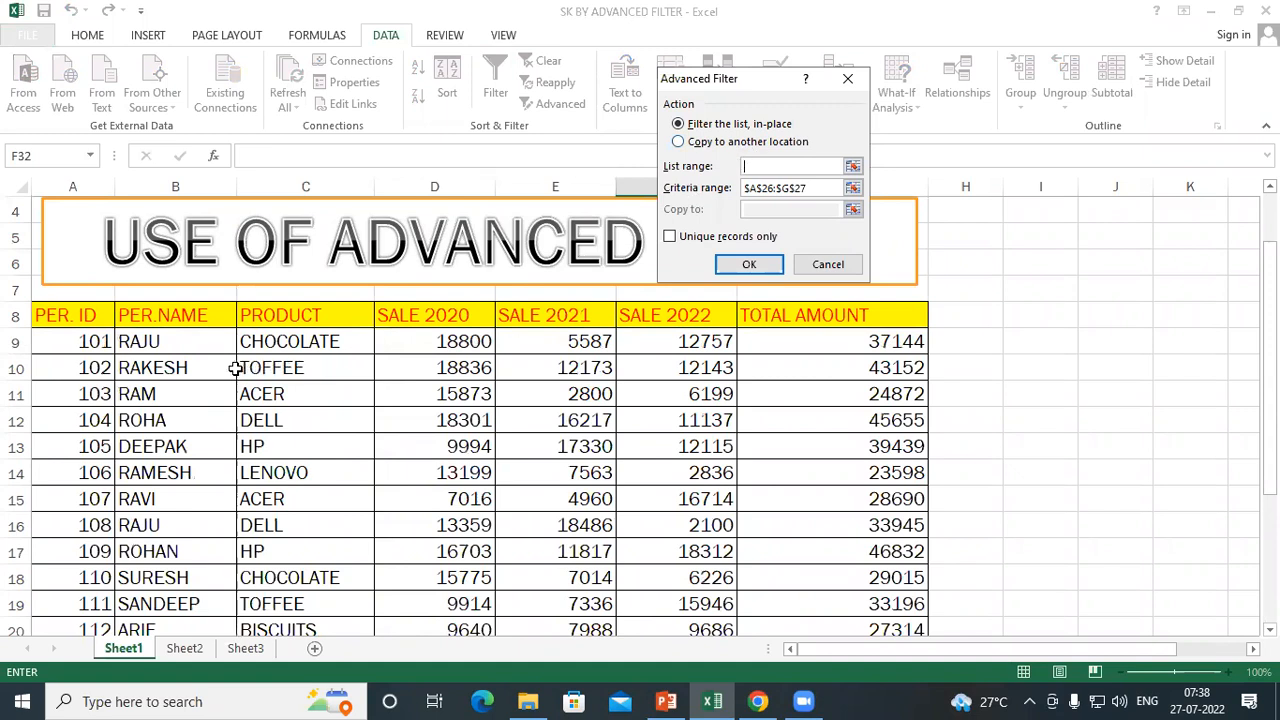
scroll(235, 368, down, 2)
scroll(130, 365, up, 2)
scroll(450, 460, down, 7)
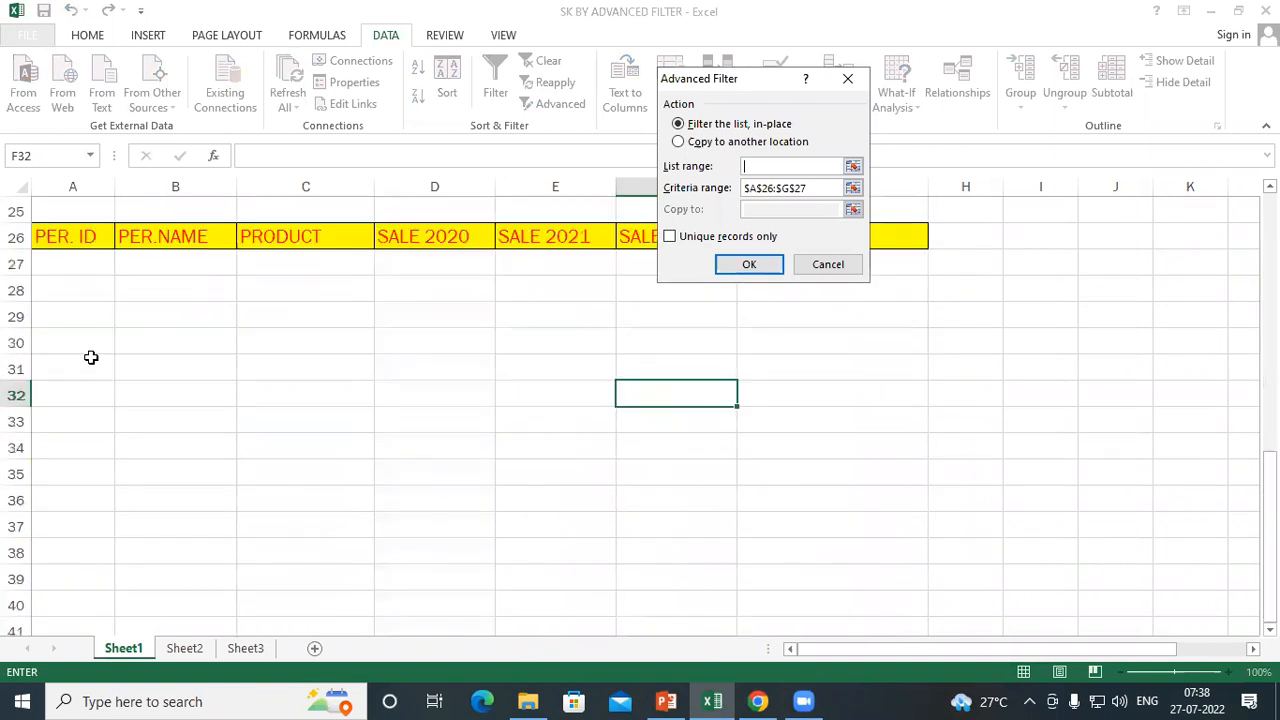
scroll(460, 366, up, 8)
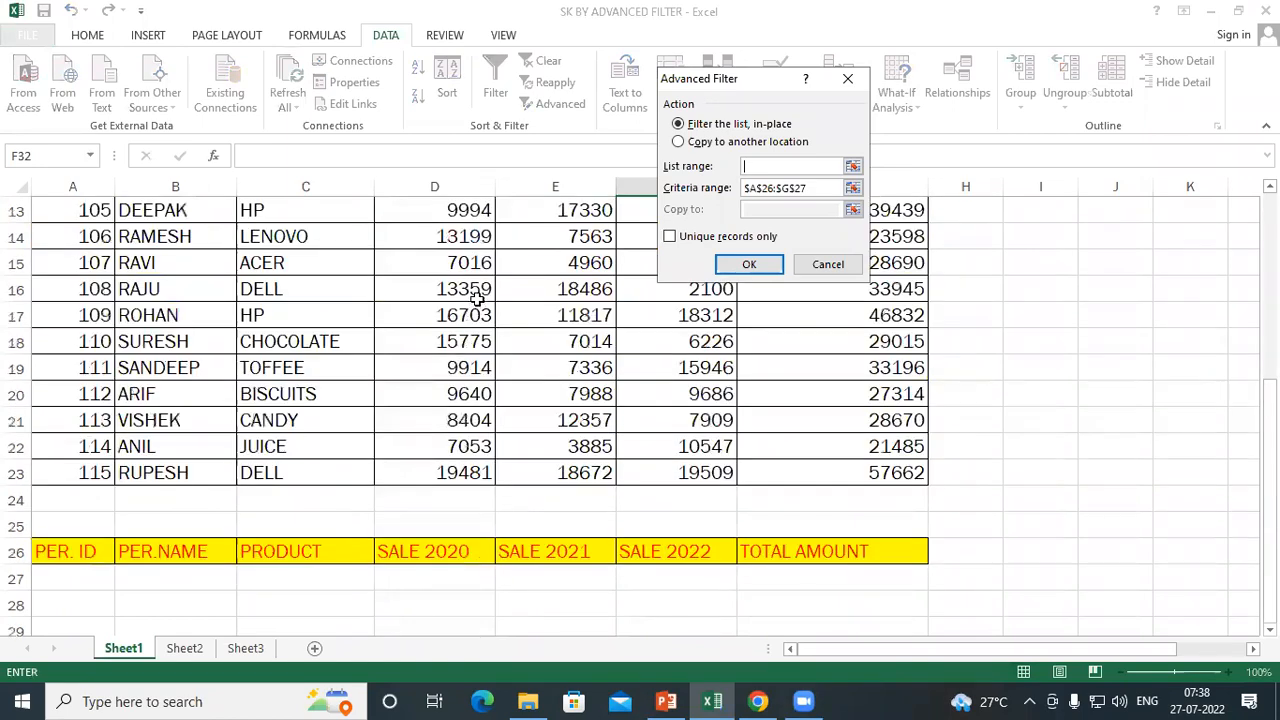
click(847, 78)
Enter ="DELL" as the PRODUCT criterion in C27
scroll(214, 323, down, 5)
scroll(329, 347, down, 3)
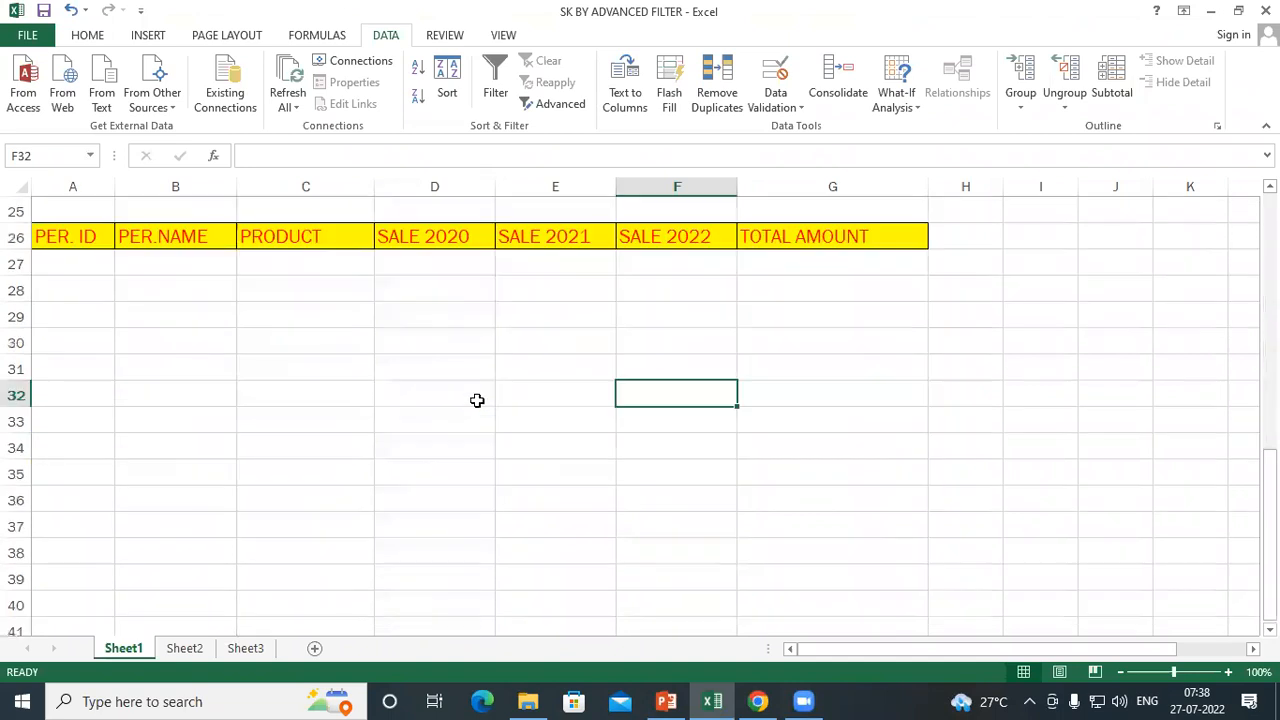
click(317, 261)
scroll(337, 317, up, 3)
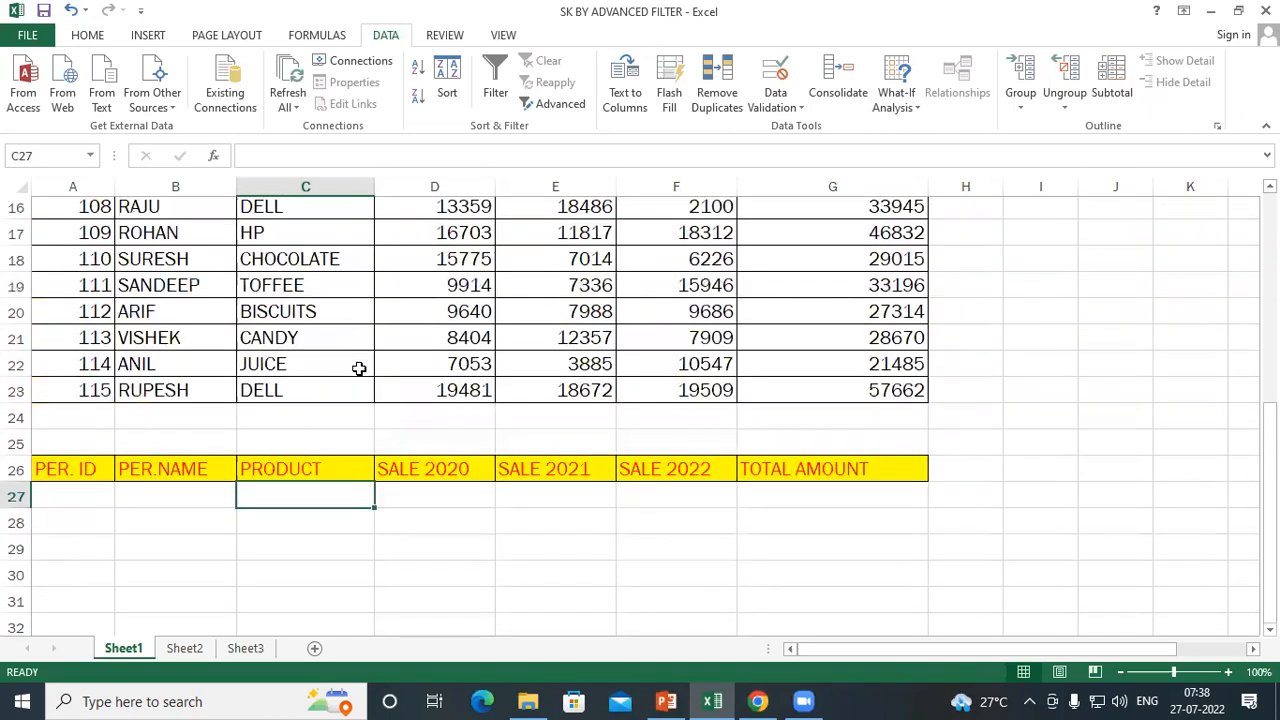
scroll(358, 368, up, 2)
scroll(360, 386, down, 2)
text(=")
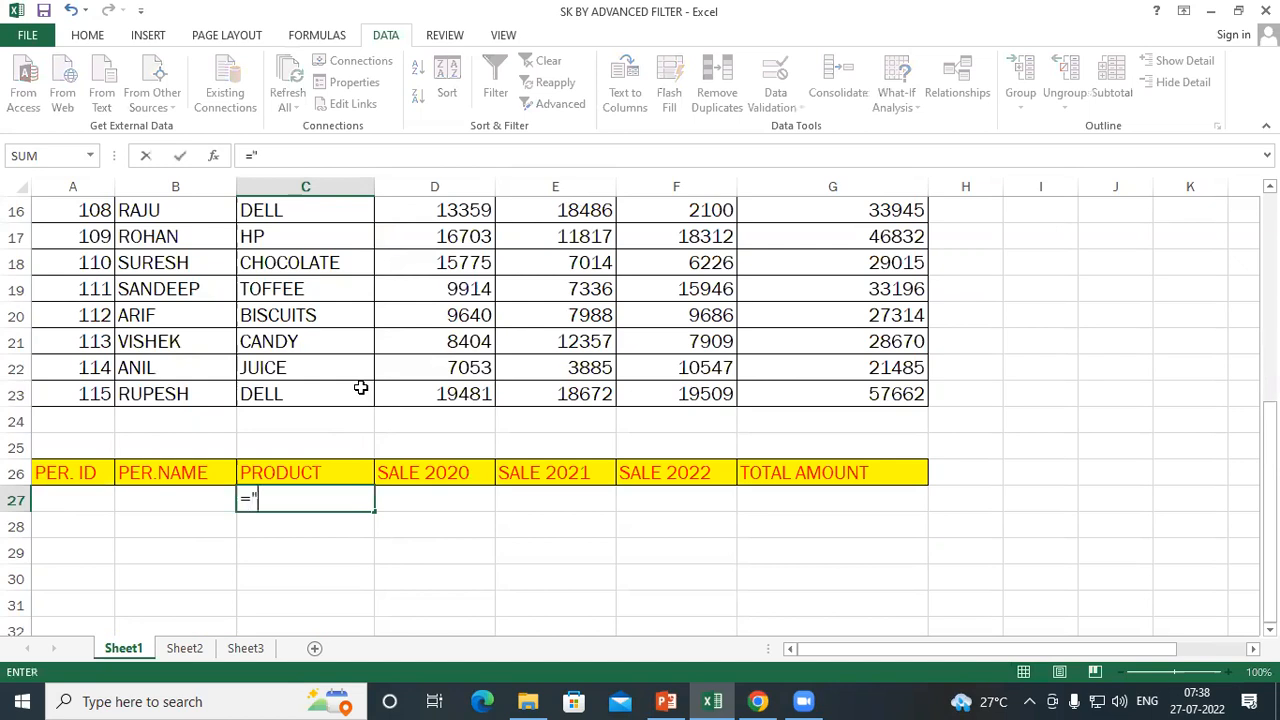
text(de)
key(BackSpace)
key(BackSpace)
text(DELL")
key(Return)
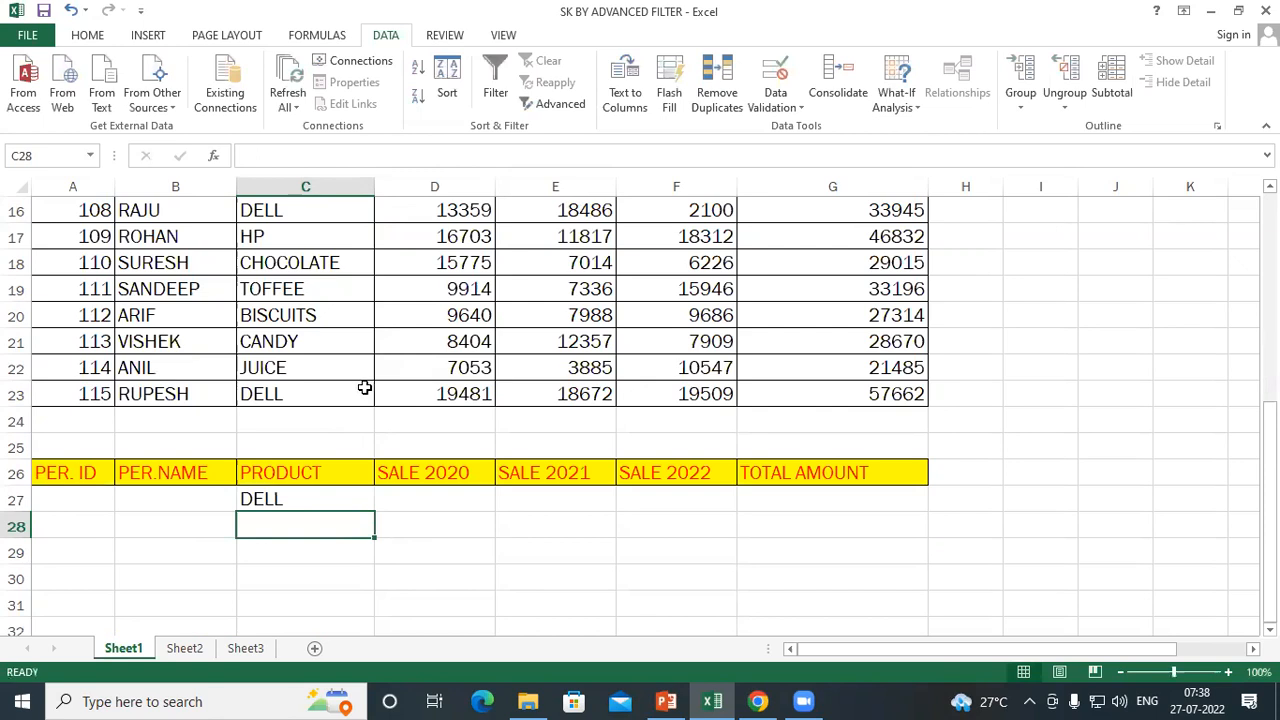
Set up an Advanced Filter on A8:G23 that copies to another location, with A26:G27 as the criteria range
scroll(364, 387, up, 5)
drag(63, 400, 900, 576)
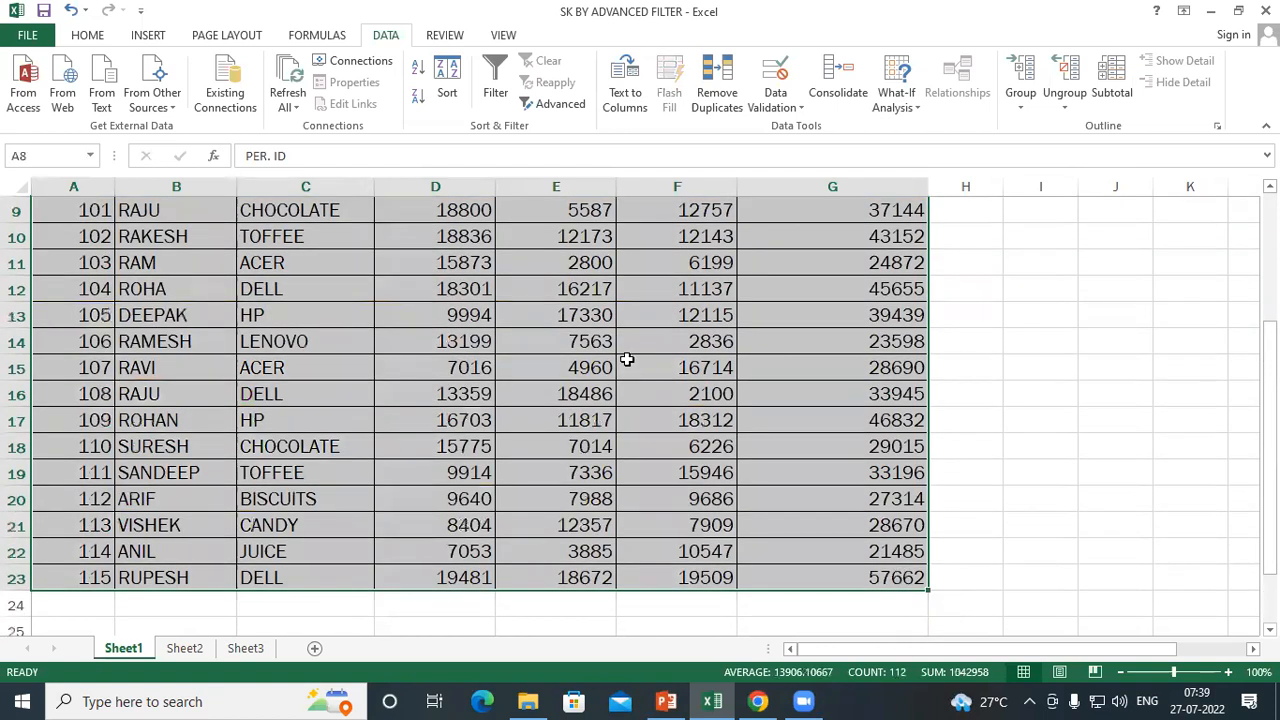
click(560, 105)
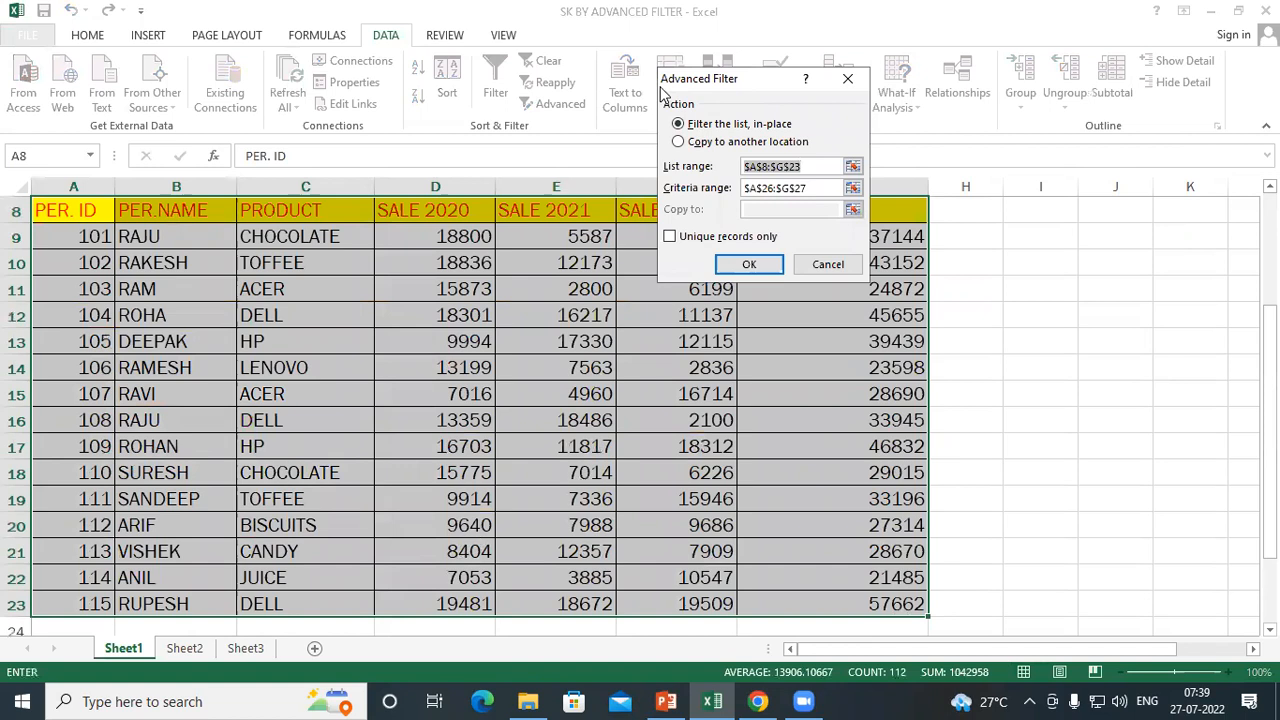
drag(693, 90, 521, 84)
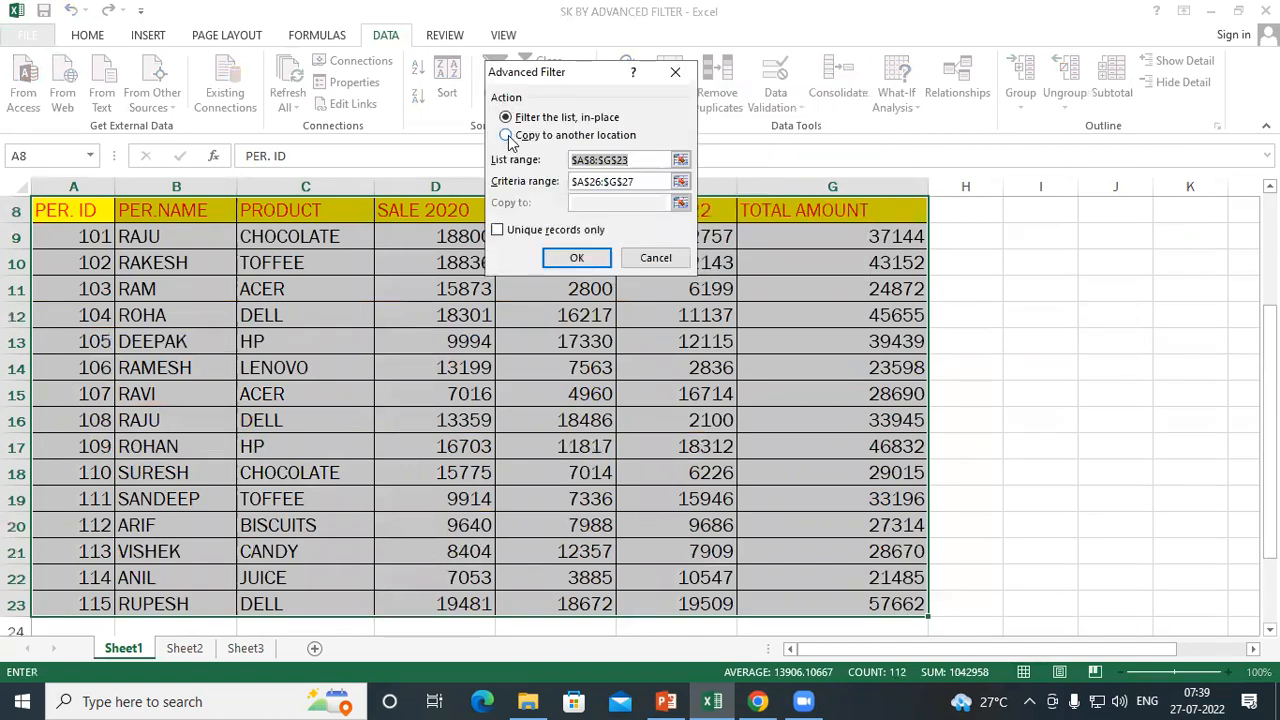
click(507, 137)
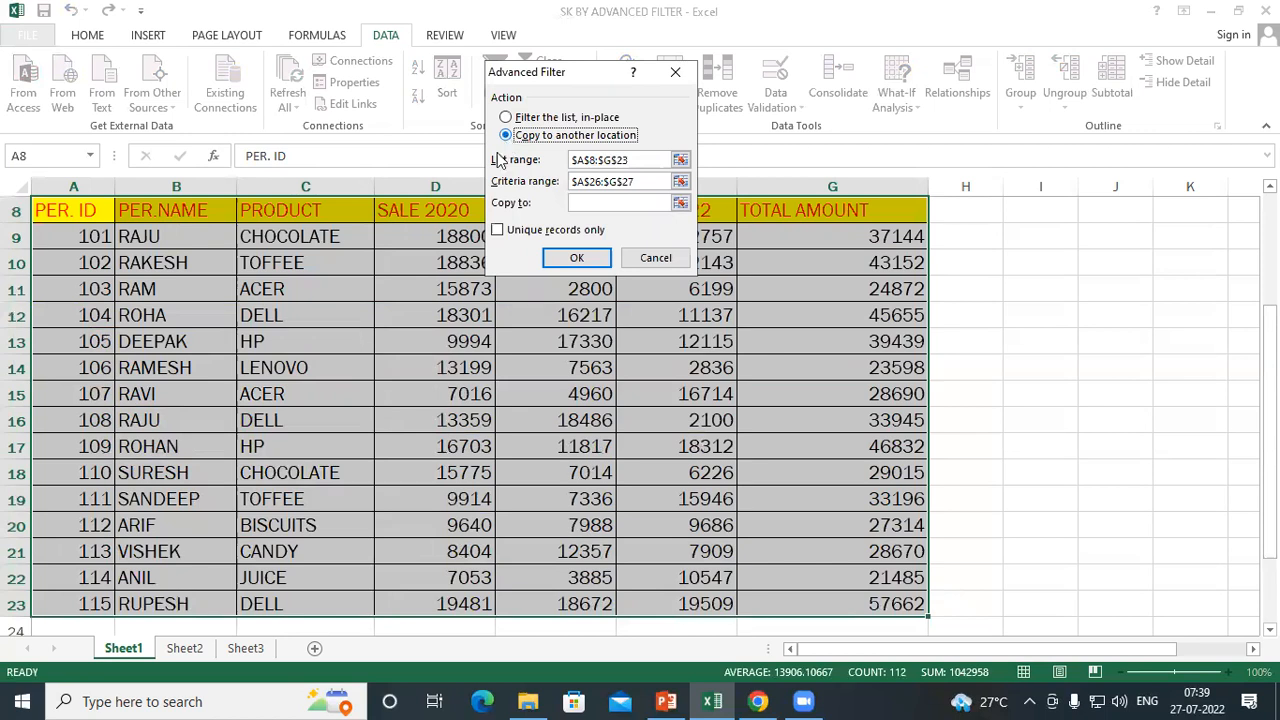
click(648, 162)
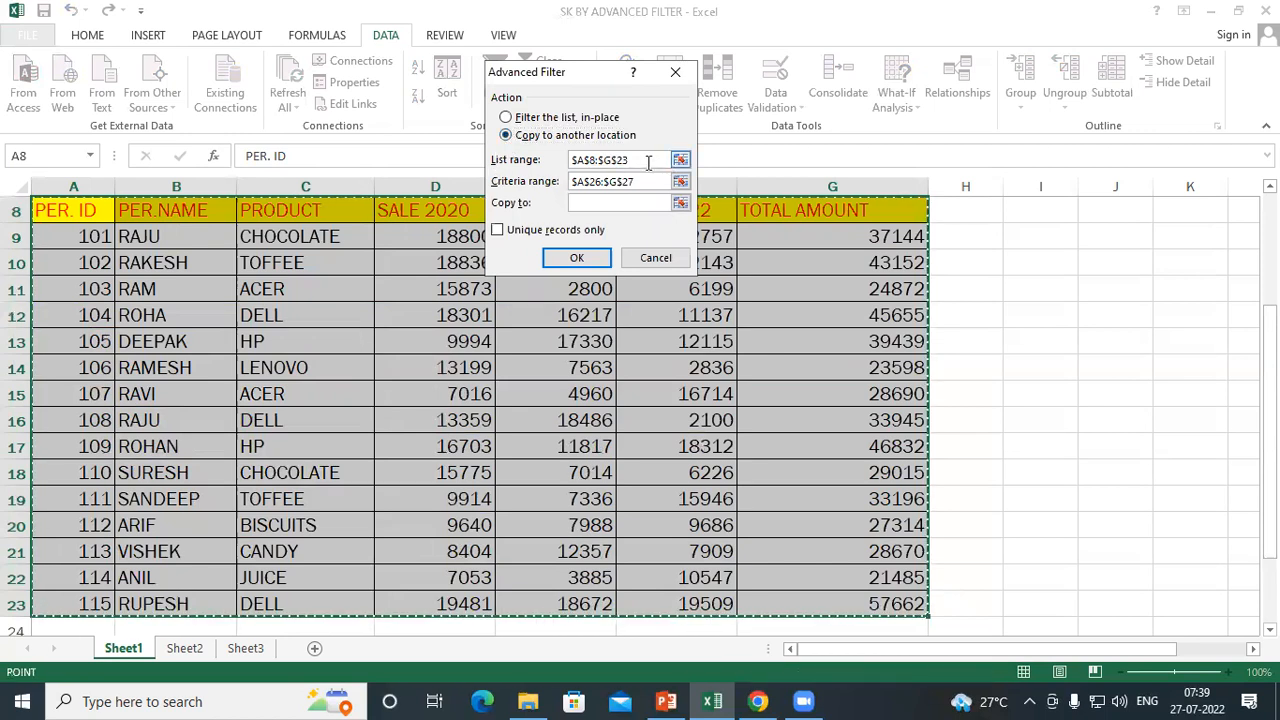
click(651, 181)
click(506, 181)
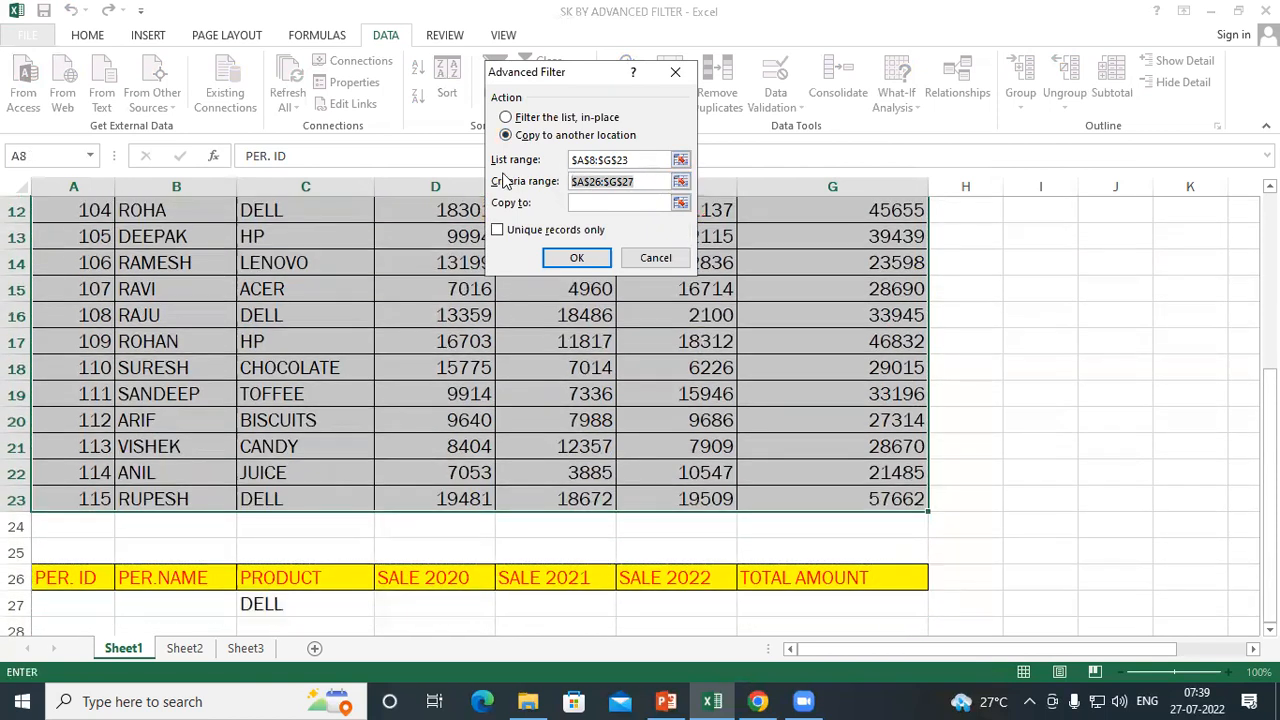
click(60, 578)
drag(272, 580, 875, 612)
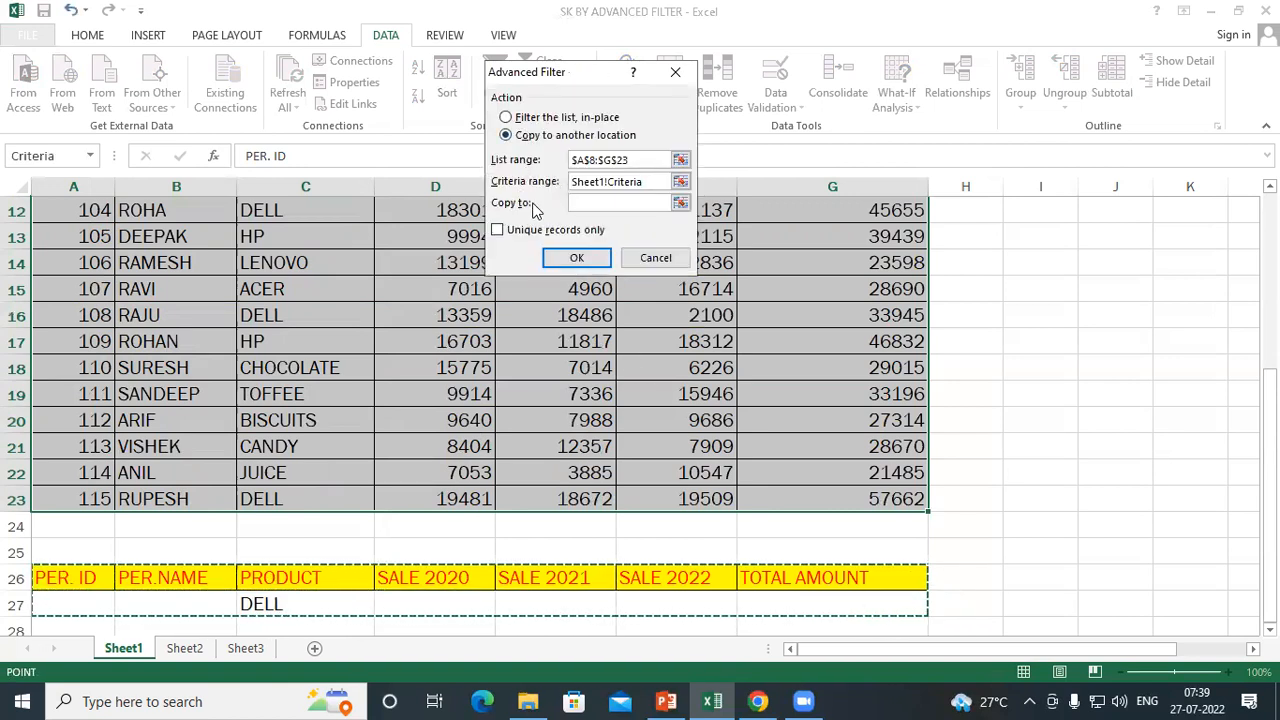
Keep the copy-to-another-location option, set the copy destination to A35 and run the filter
click(506, 118)
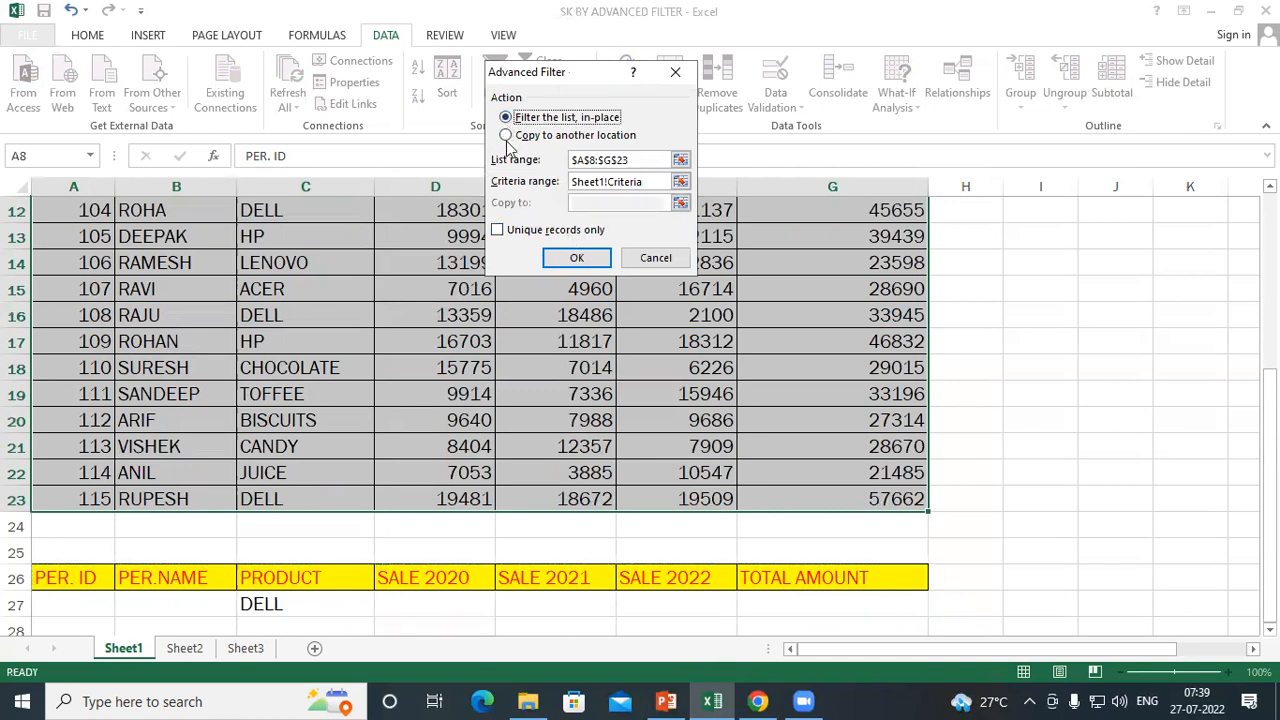
click(507, 136)
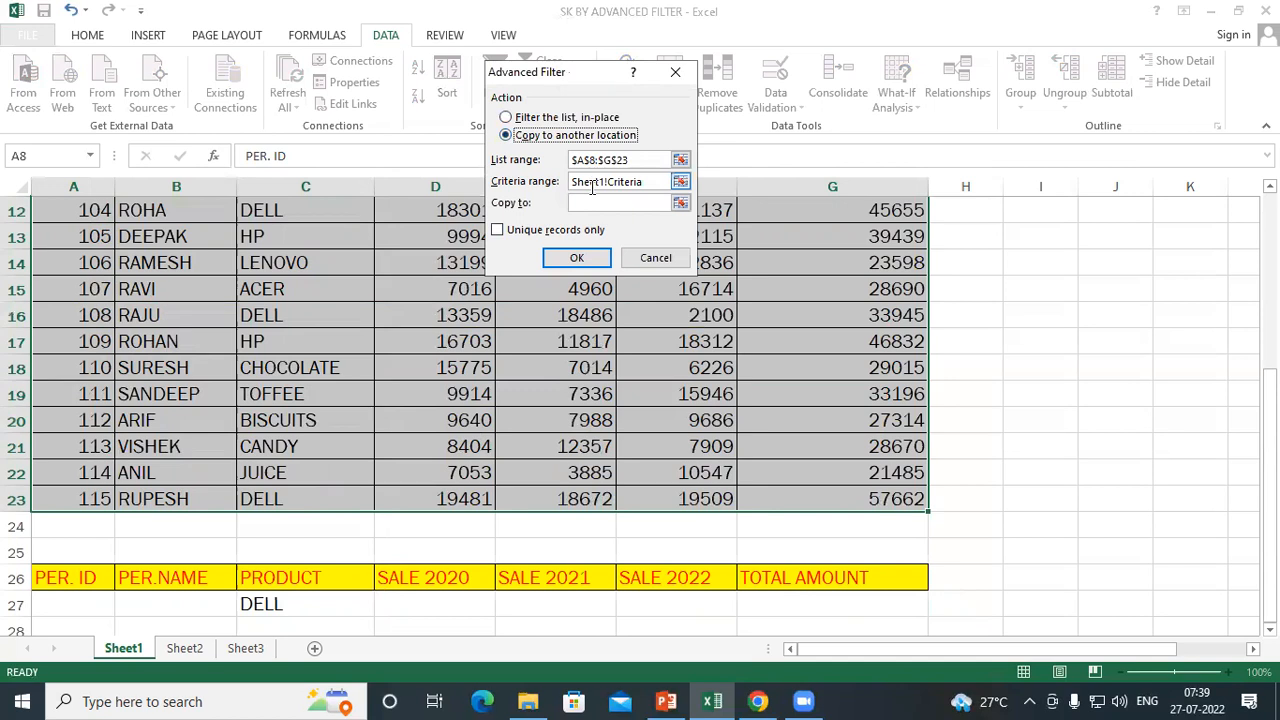
click(599, 203)
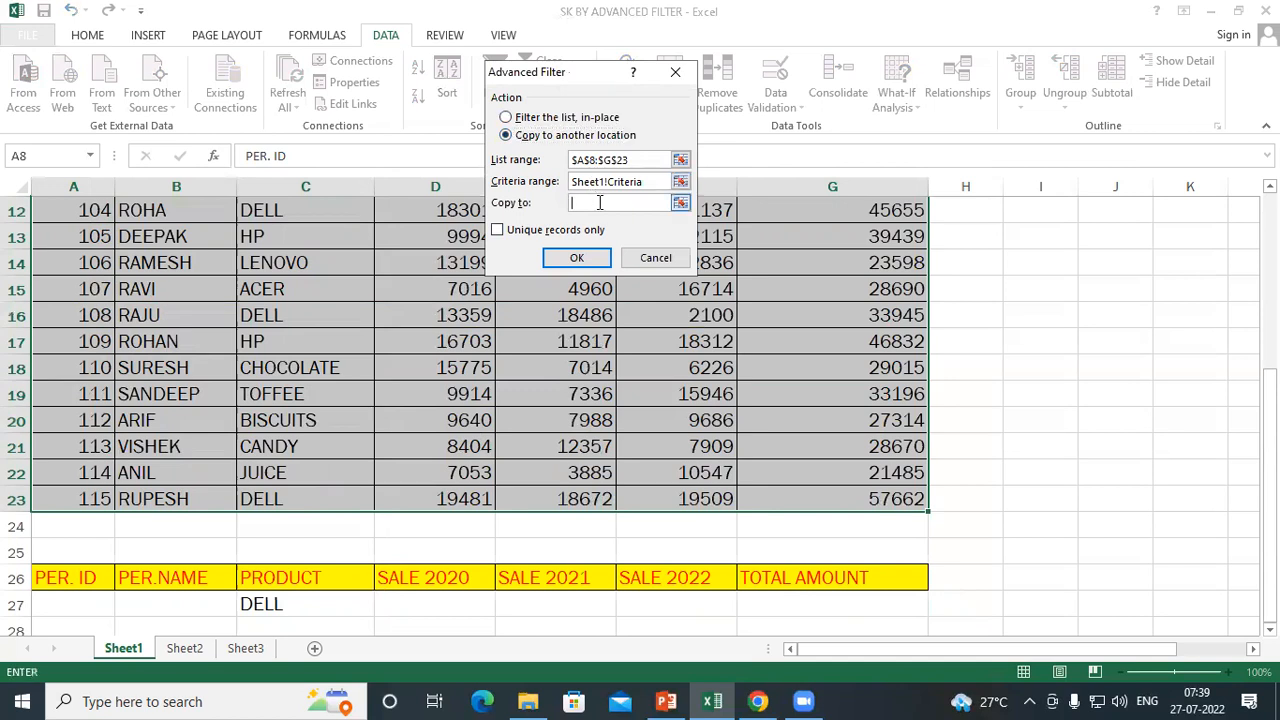
scroll(270, 340, down, 7)
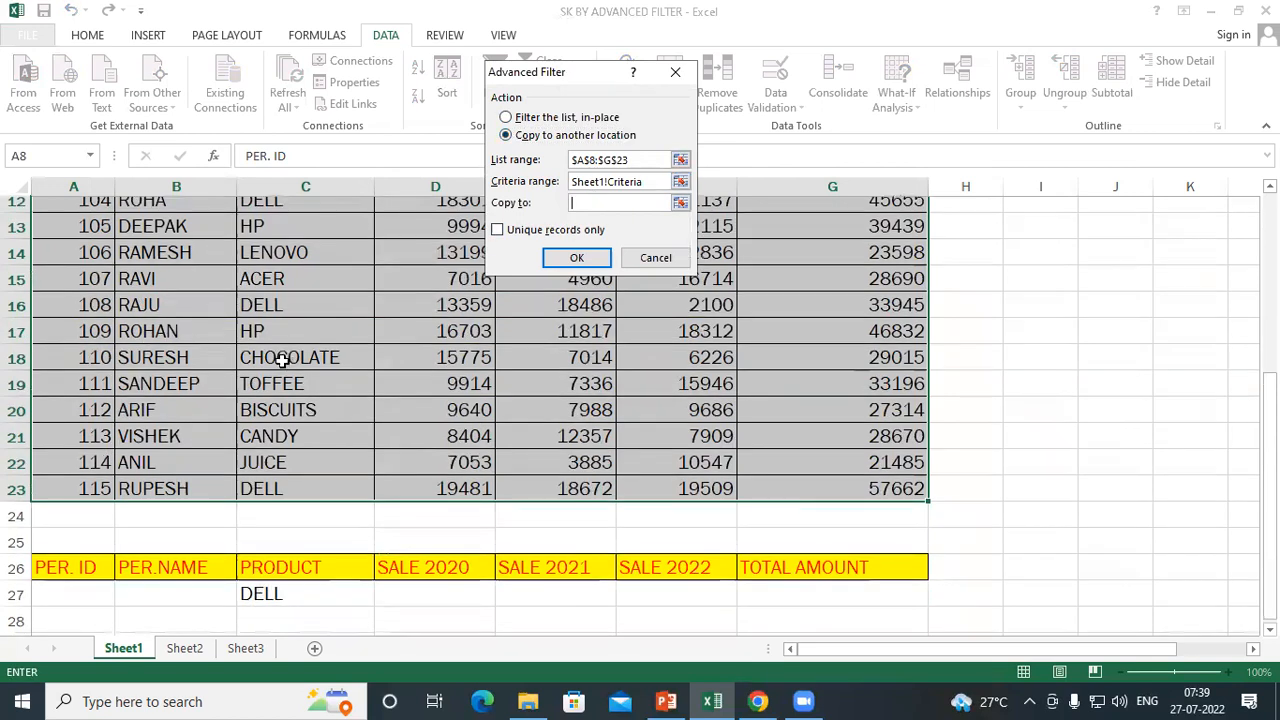
click(71, 260)
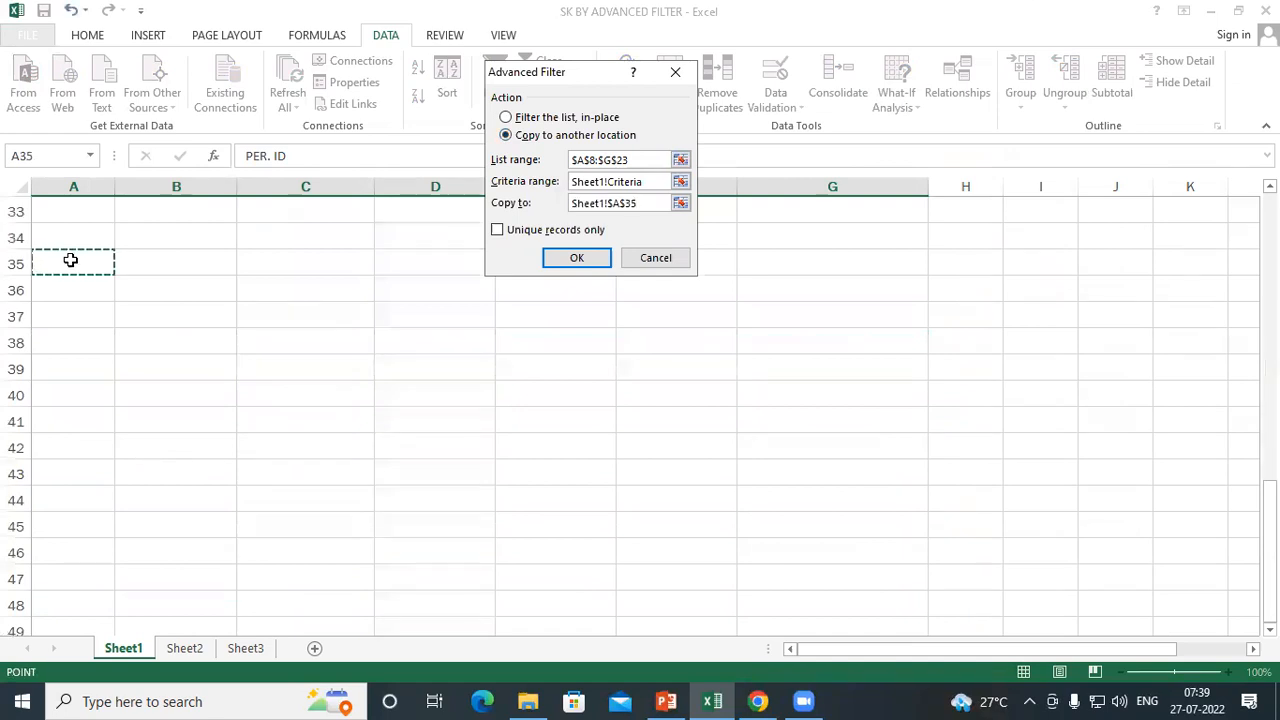
click(606, 261)
Examine the copied records in A36:G38 and compare them with the original sales table
scroll(560, 294, down, 4)
scroll(509, 305, down, 3)
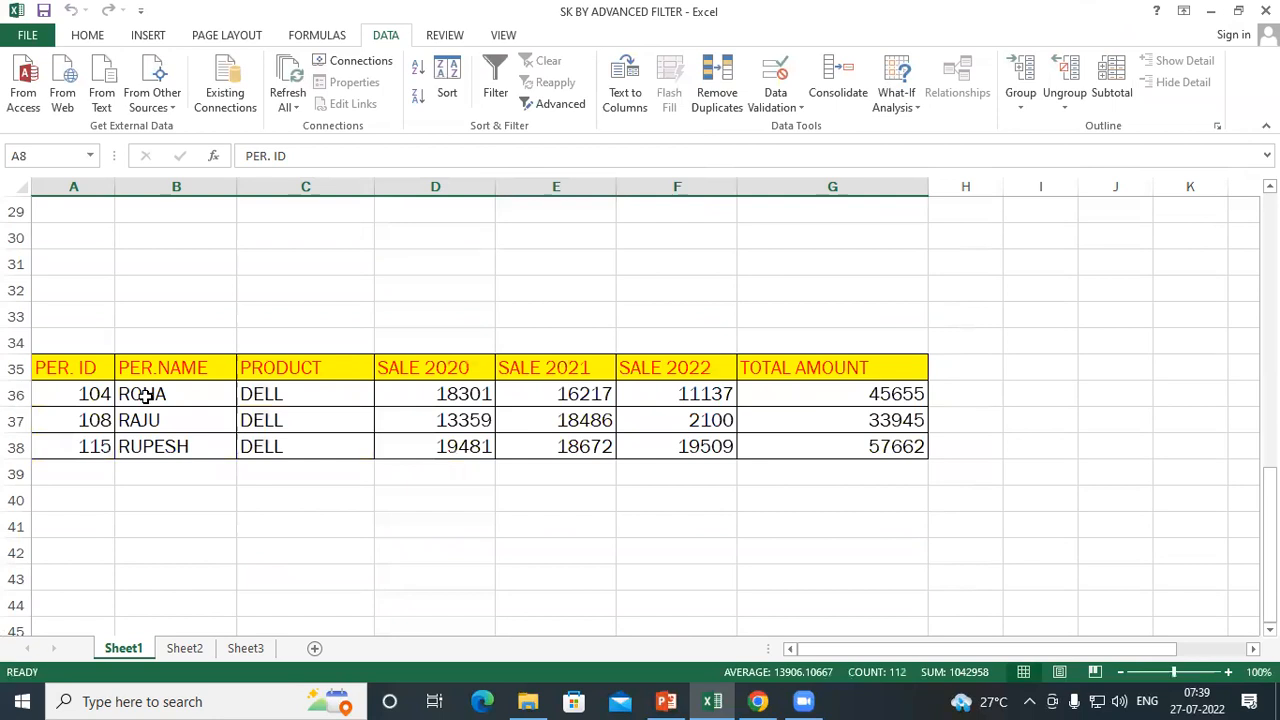
scroll(343, 357, up, 9)
scroll(78, 387, down, 11)
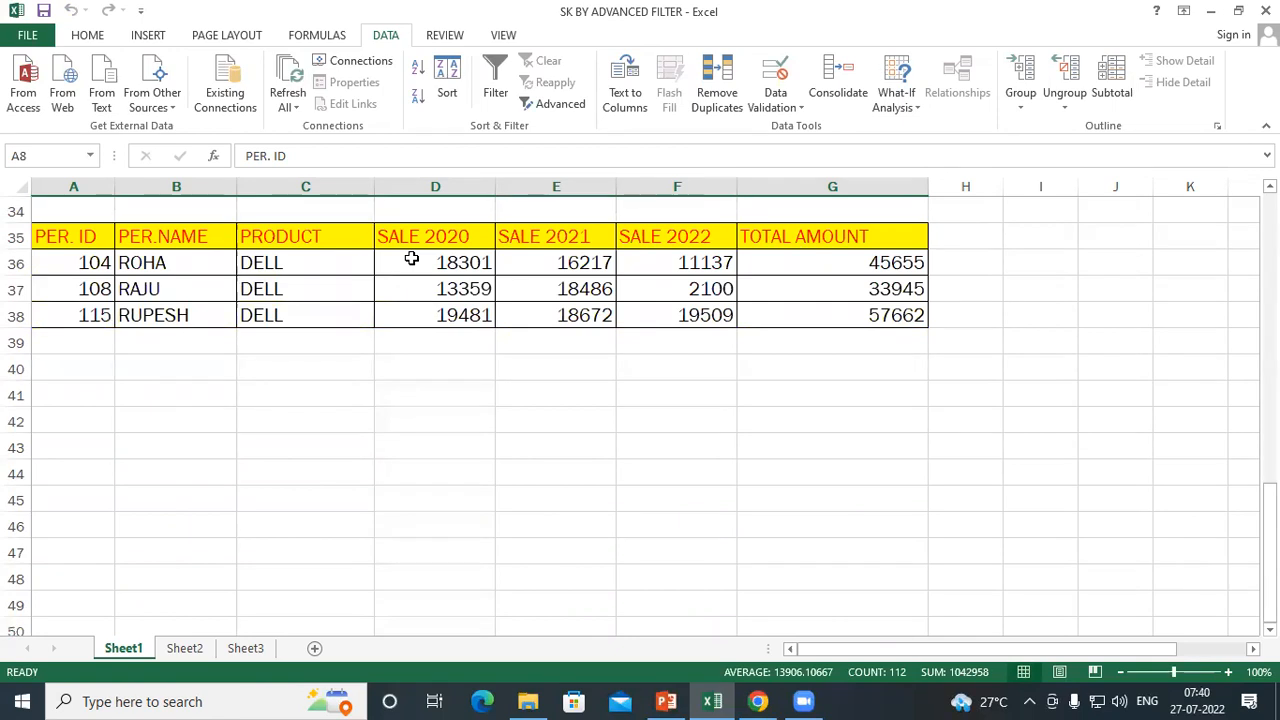
scroll(411, 259, up, 8)
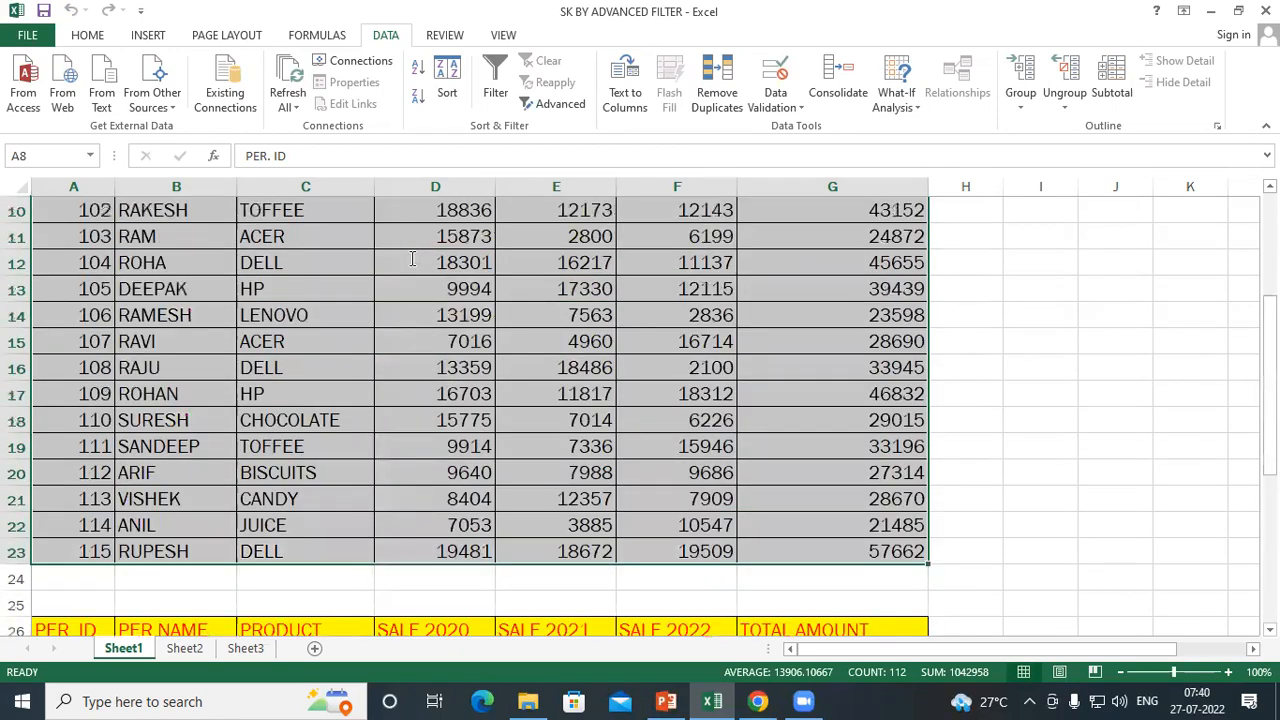
scroll(410, 260, down, 2)
scroll(220, 443, down, 5)
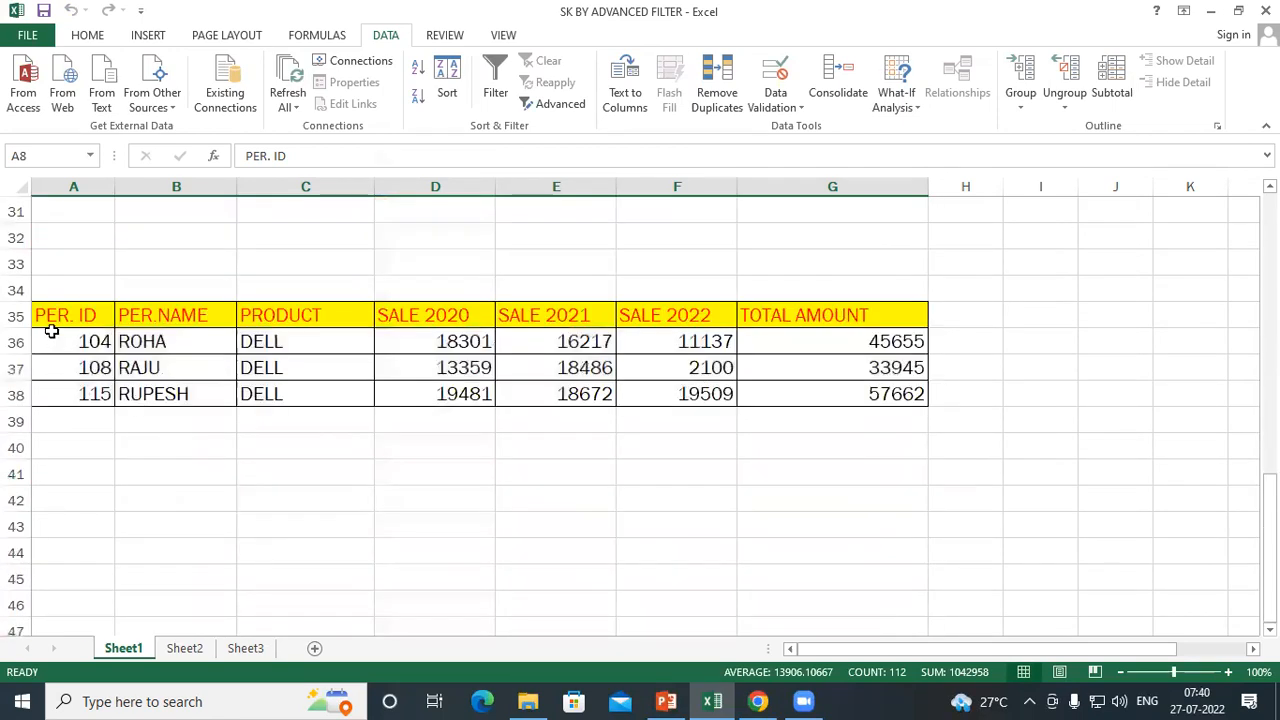
drag(52, 340, 340, 342)
drag(669, 393, 851, 402)
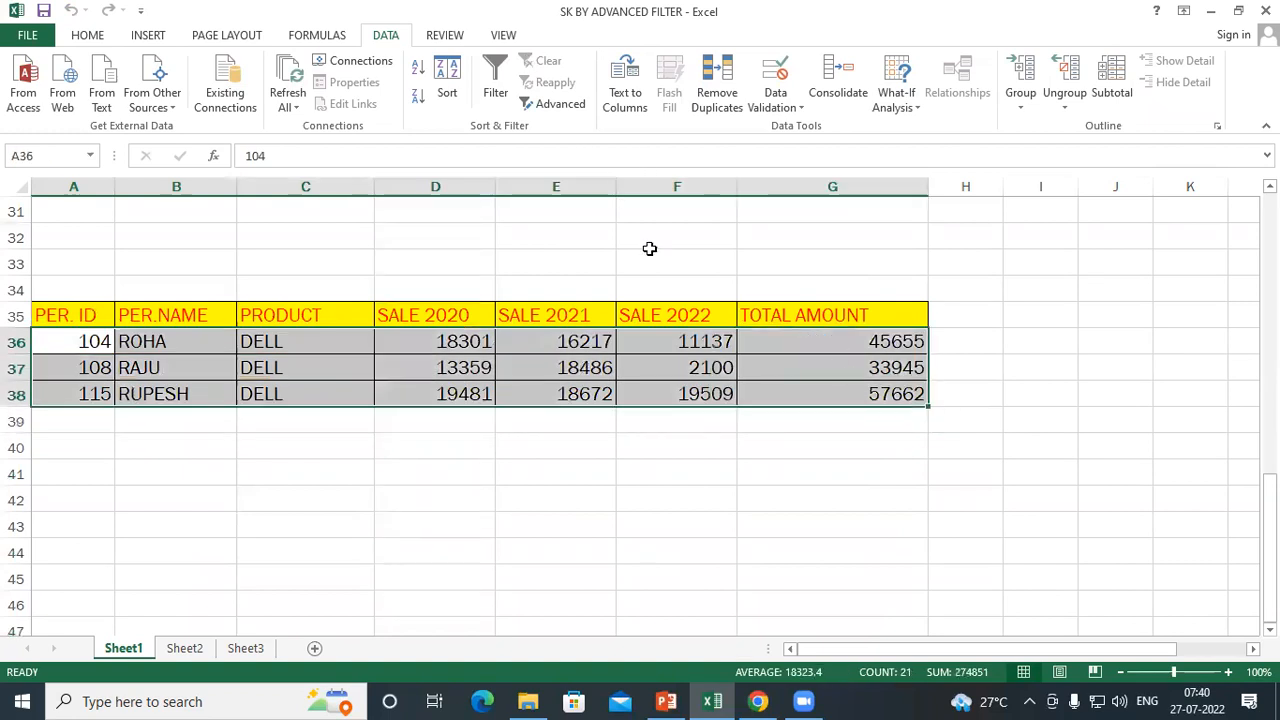
Delete the cells A34:H40 that hold the previously copied DELL records
click(680, 262)
scroll(660, 270, up, 4)
scroll(561, 339, down, 3)
drag(96, 356, 980, 528)
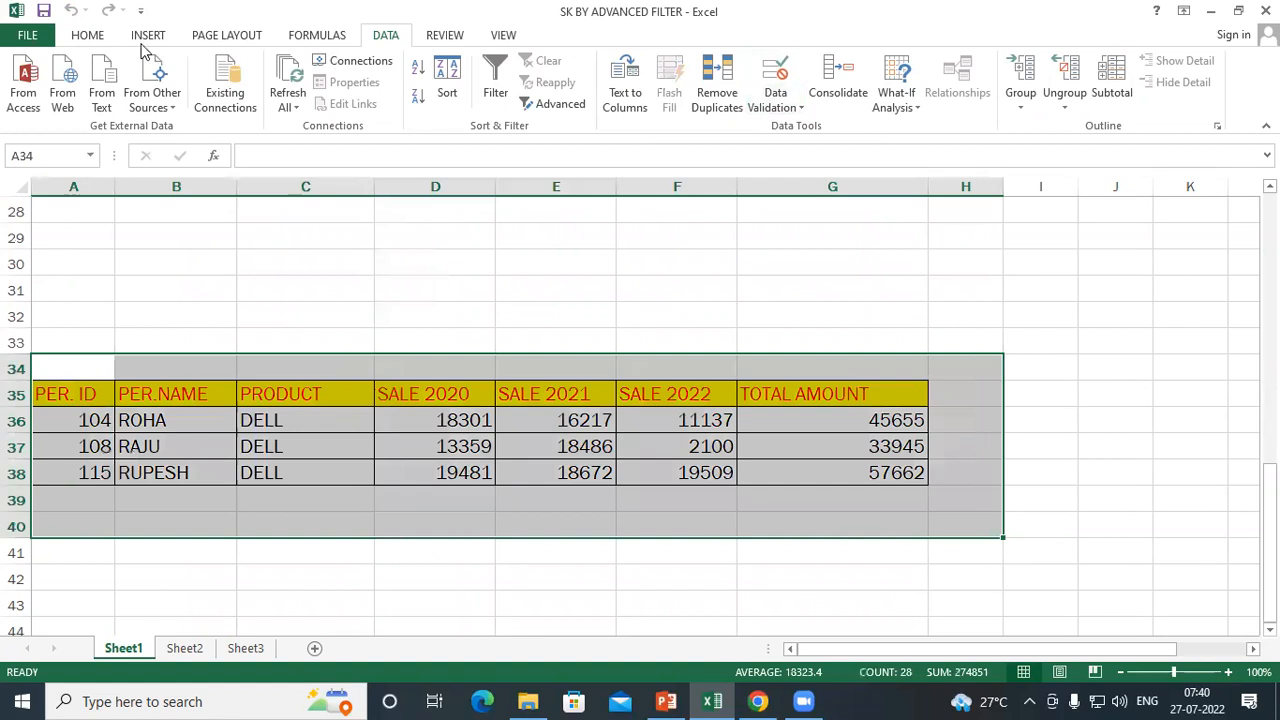
click(88, 35)
click(955, 104)
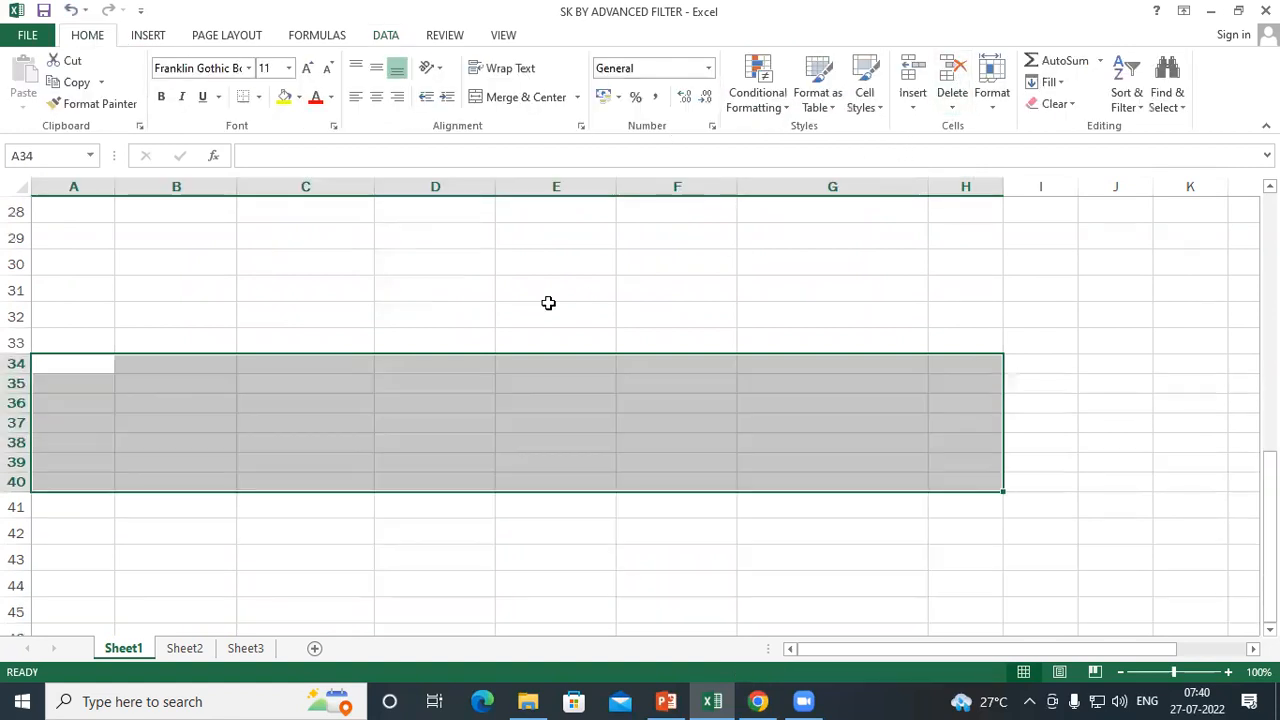
click(549, 305)
scroll(549, 305, up, 9)
scroll(229, 369, down, 1)
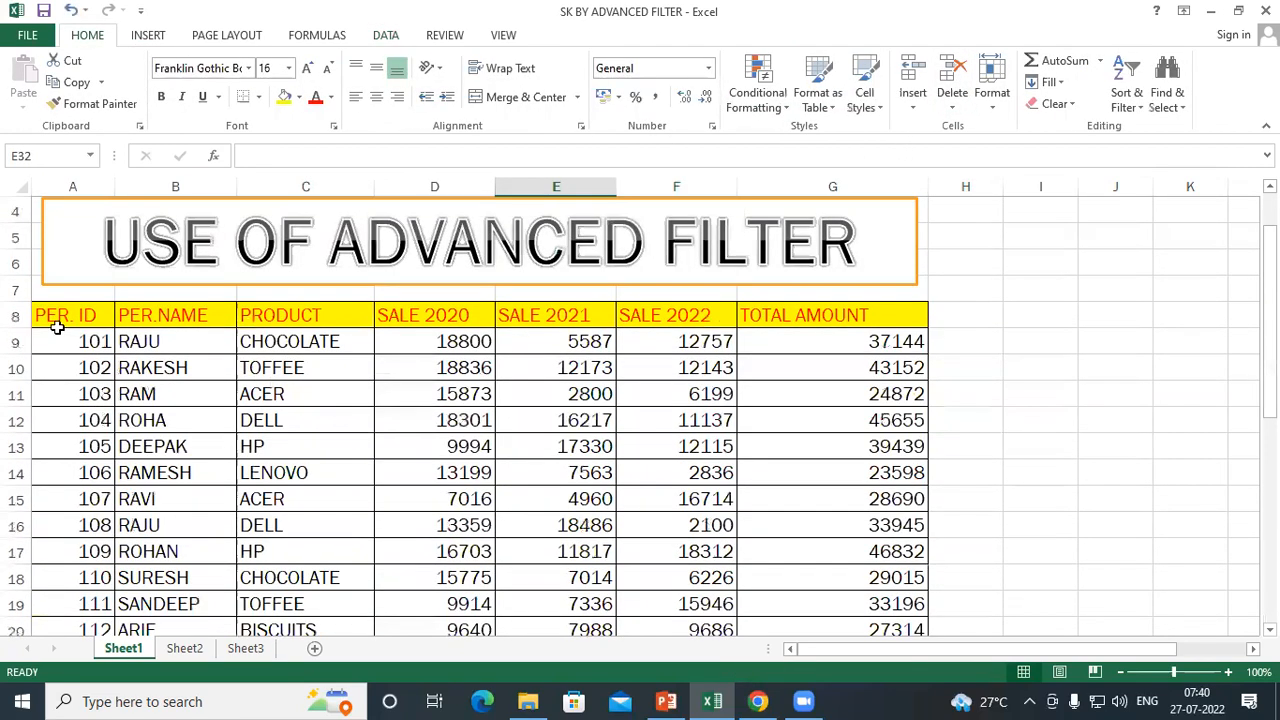
Set up an Advanced Filter on A8:G23 that copies to another location, keeping A26:G27 as the criteria range
drag(62, 318, 897, 577)
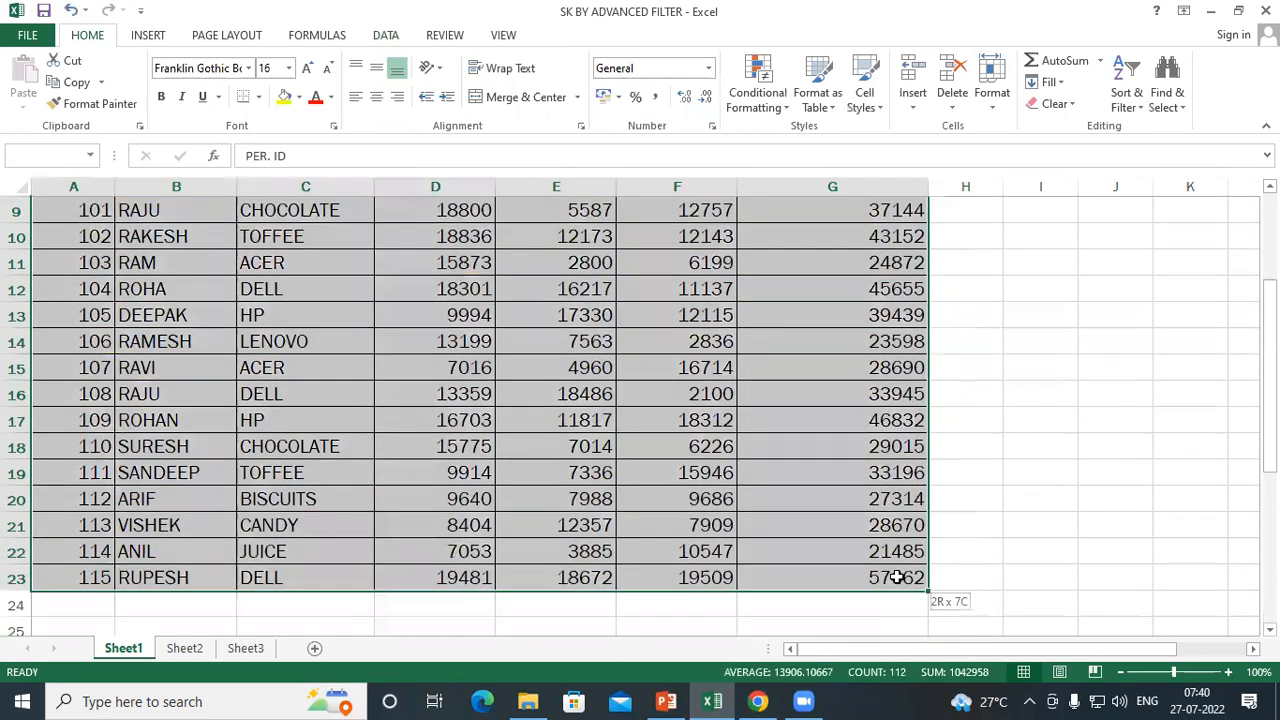
click(385, 36)
click(556, 104)
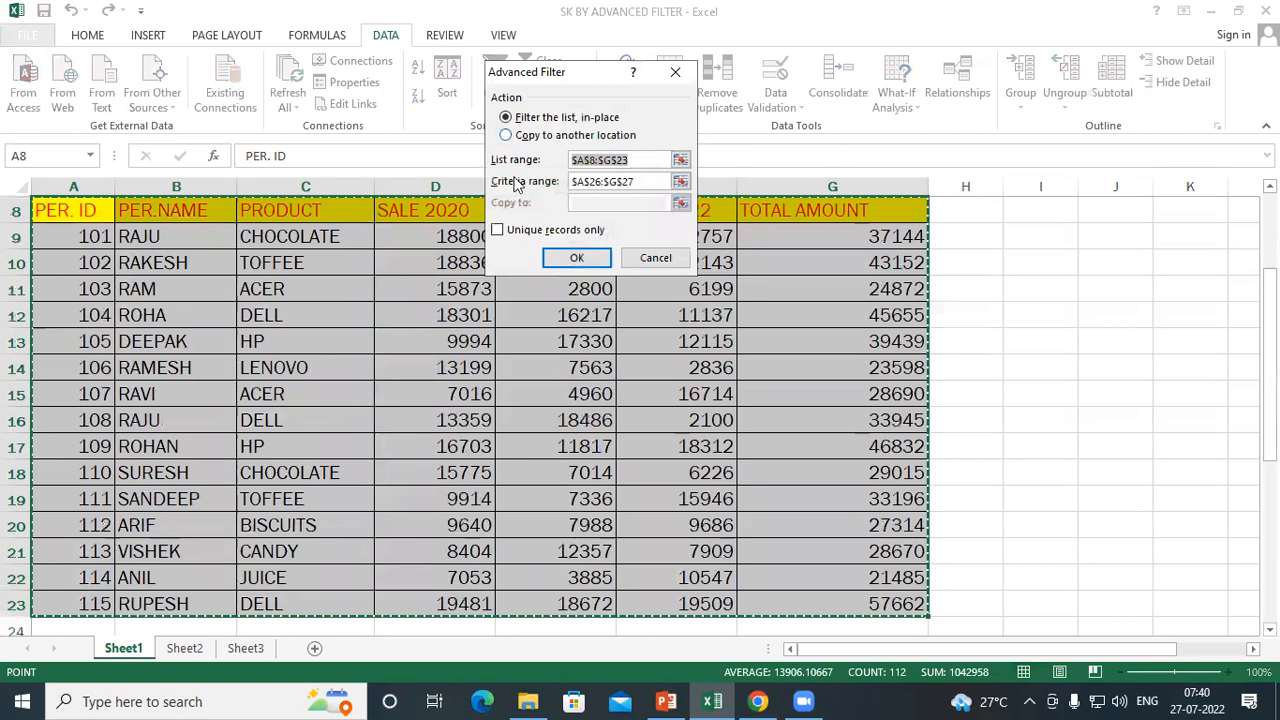
click(510, 136)
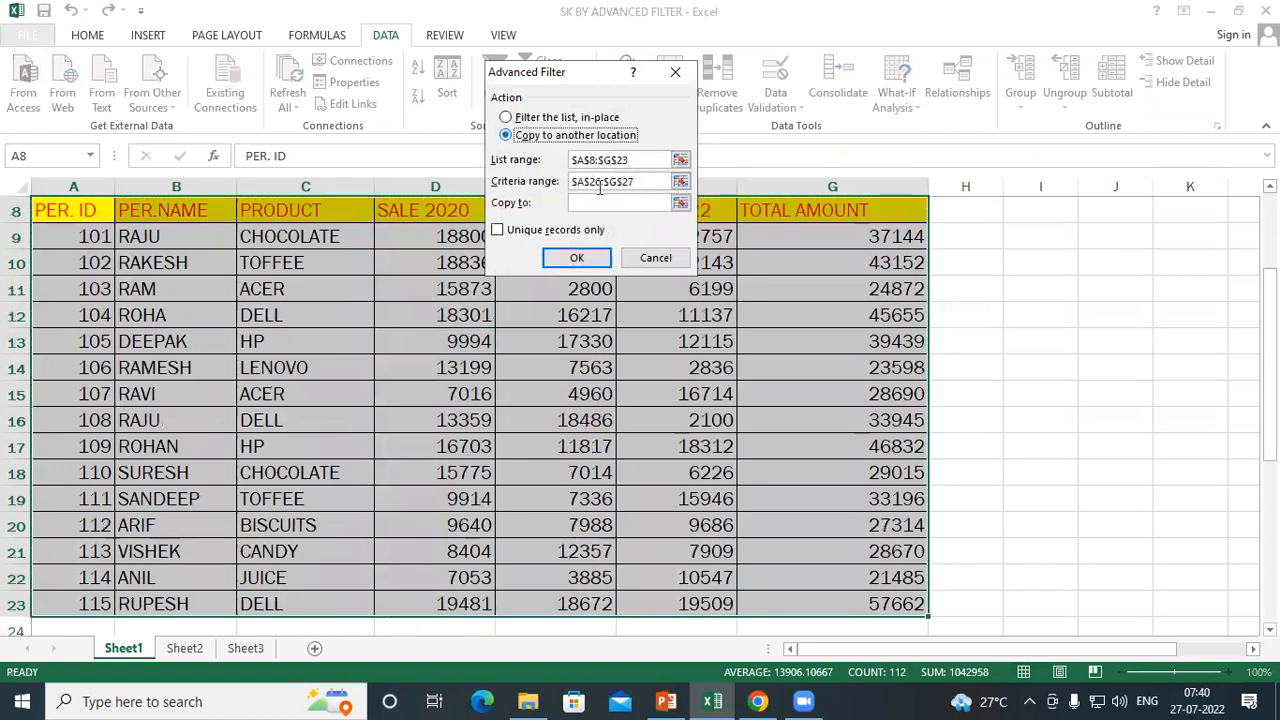
click(650, 185)
Try to run the filter with a cell on Sheet2 as the copy destination
click(613, 205)
click(200, 650)
click(83, 282)
click(598, 262)
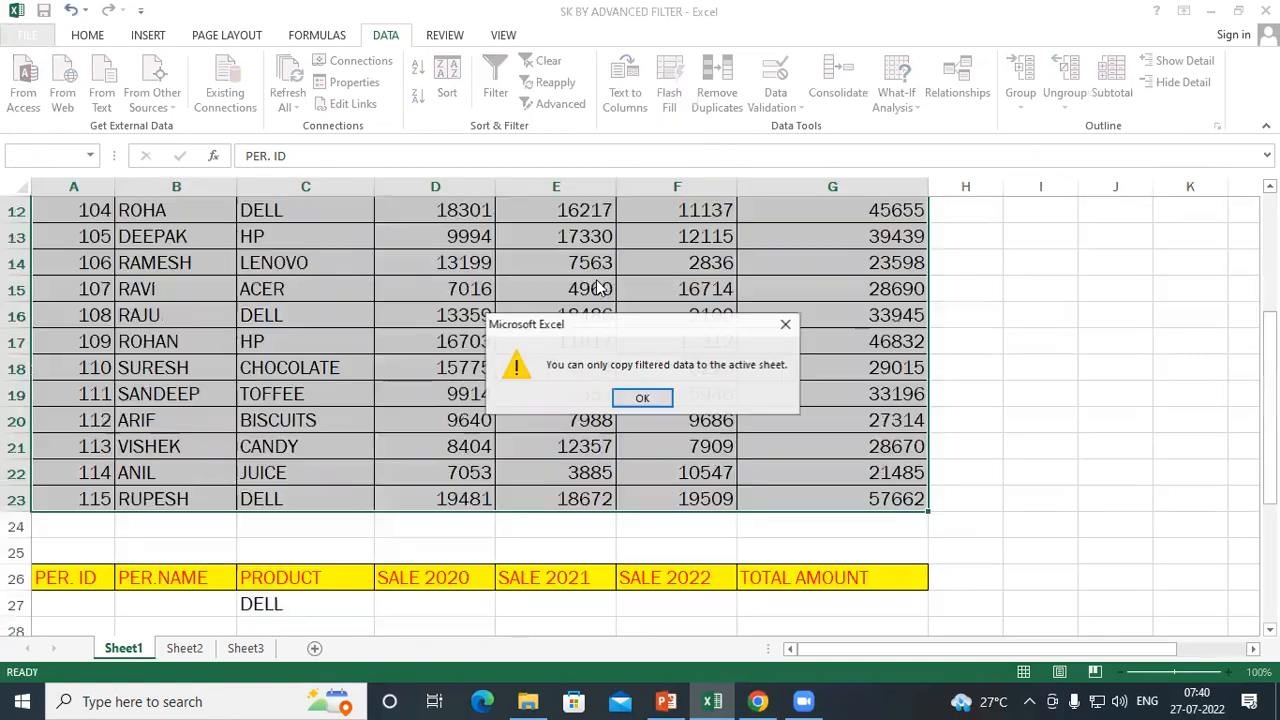
click(643, 399)
scroll(331, 494, down, 7)
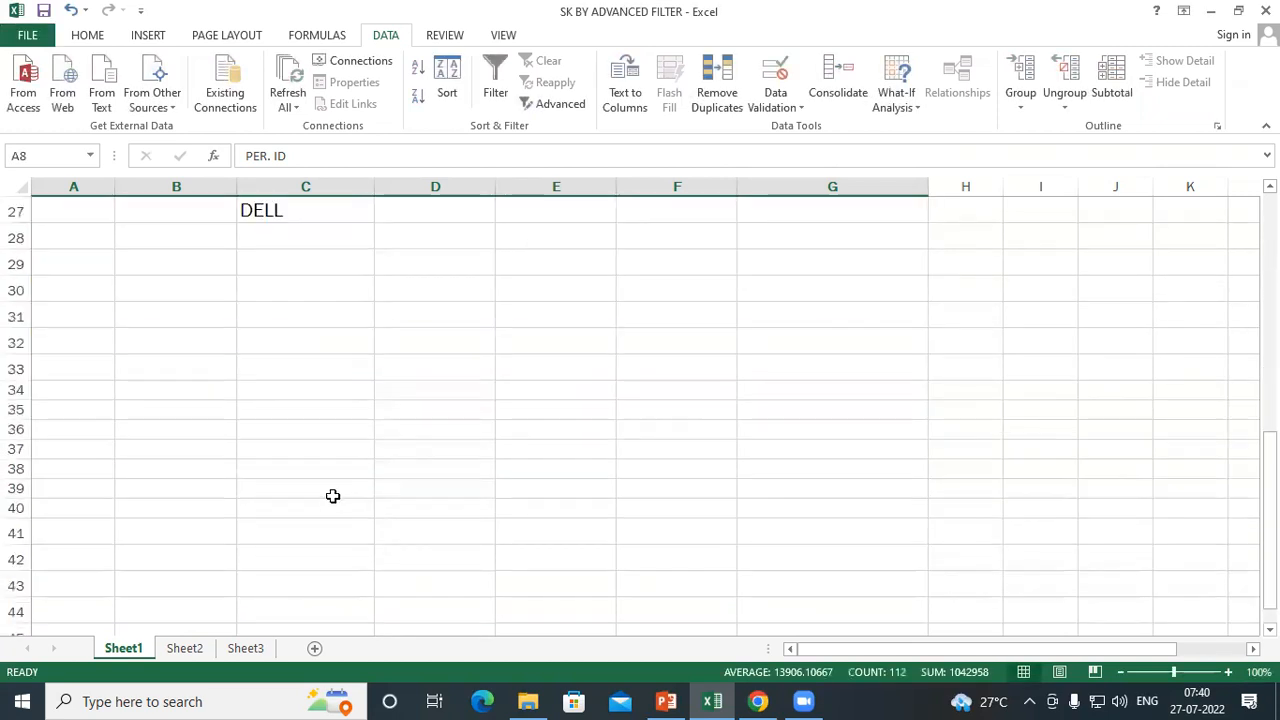
scroll(458, 194, up, 3)
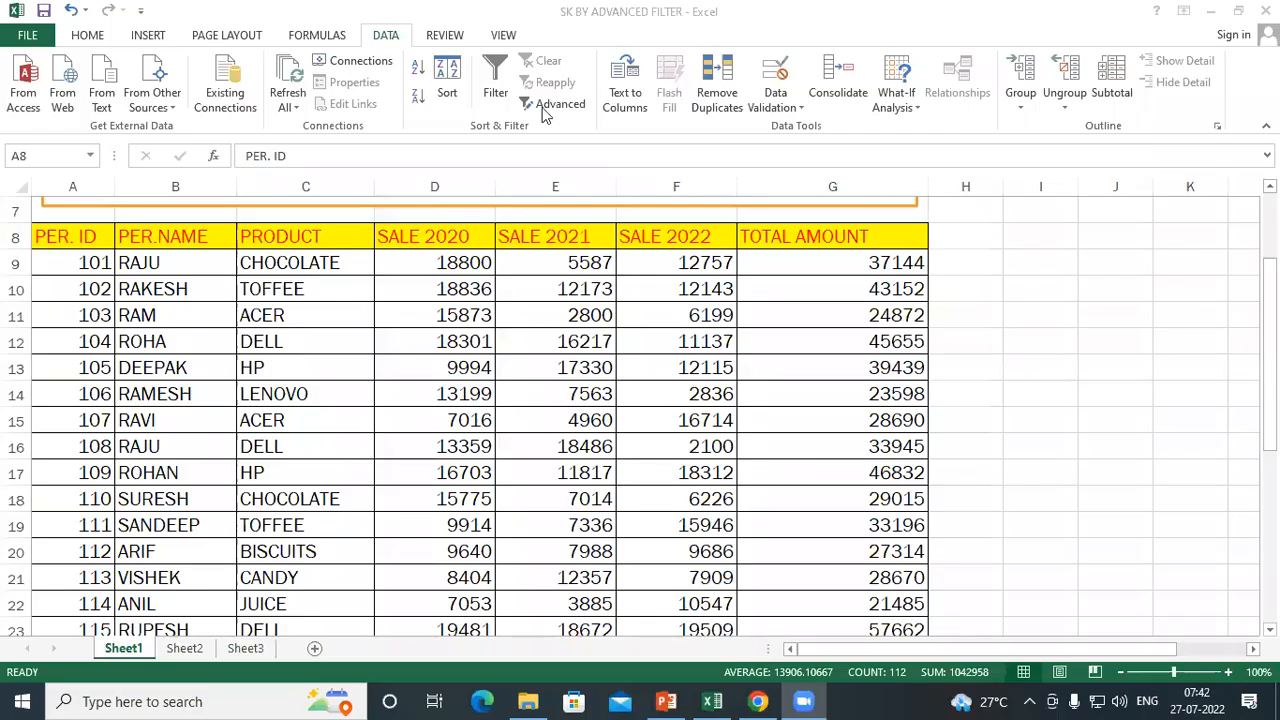
Check the Unique records only option in the Advanced Filter settings and close them without filtering
click(552, 104)
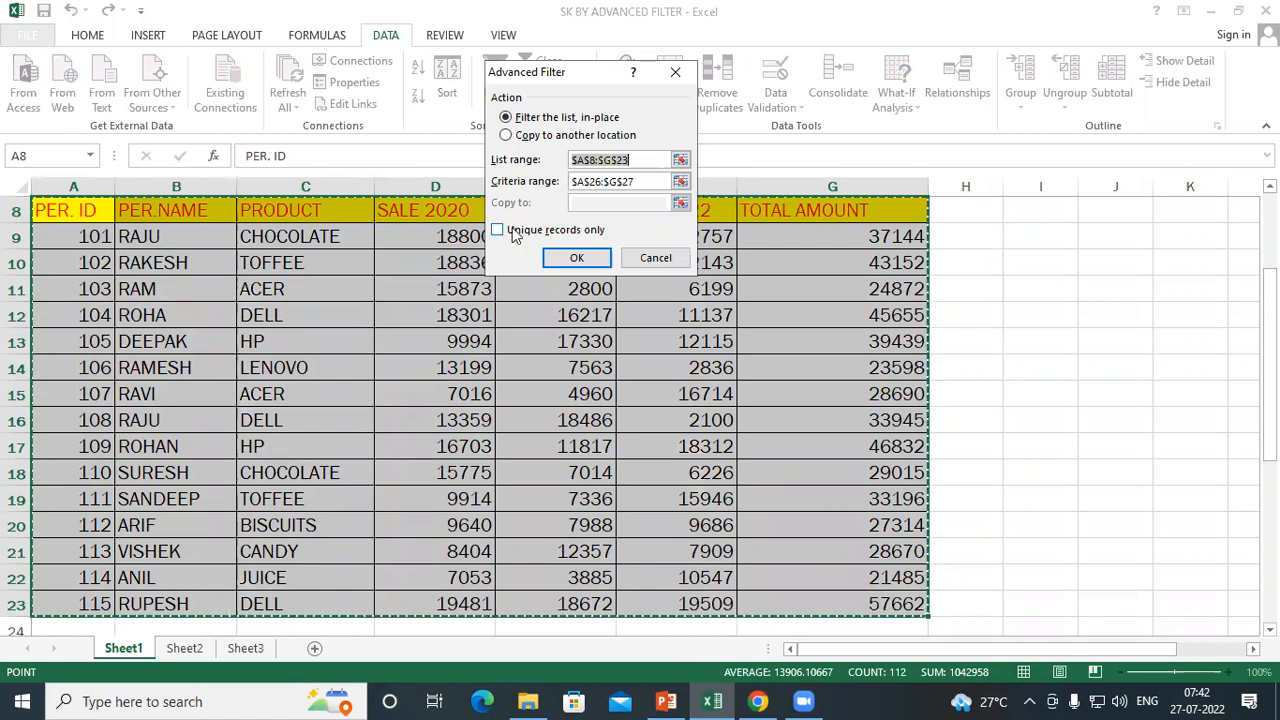
key(Escape)
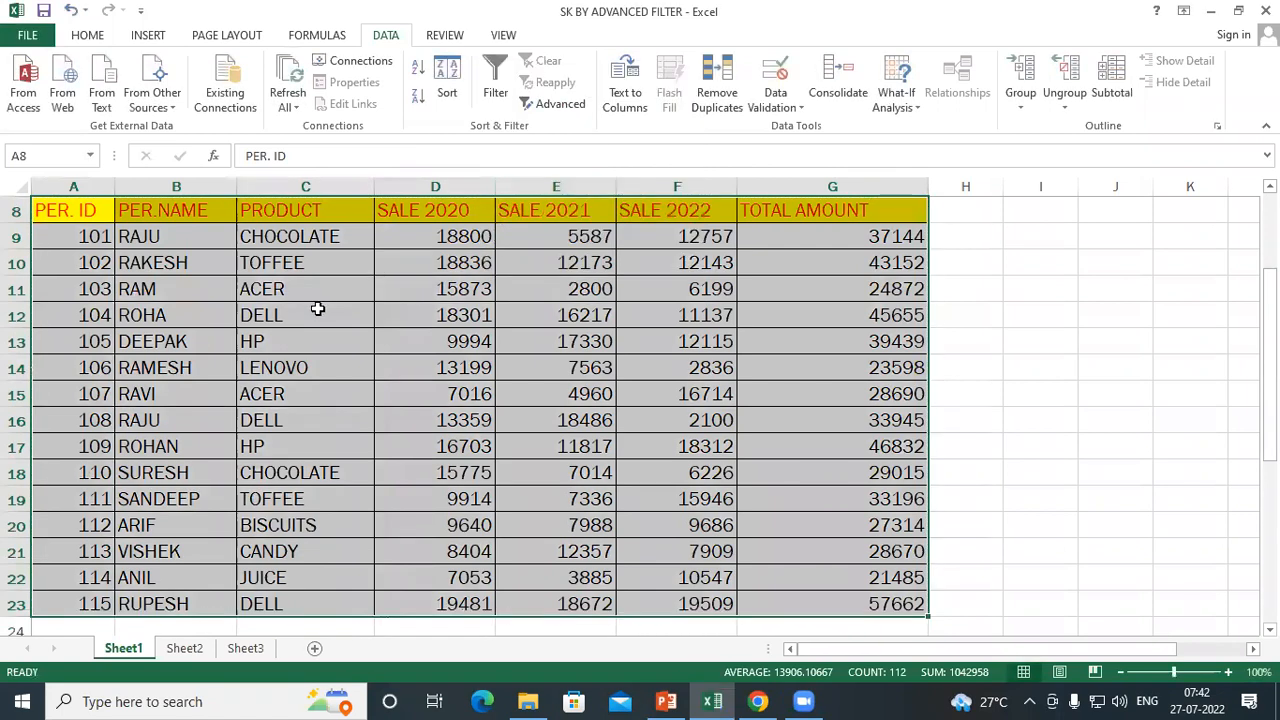
scroll(309, 314, down, 7)
scroll(163, 323, up, 5)
scroll(162, 323, up, 3)
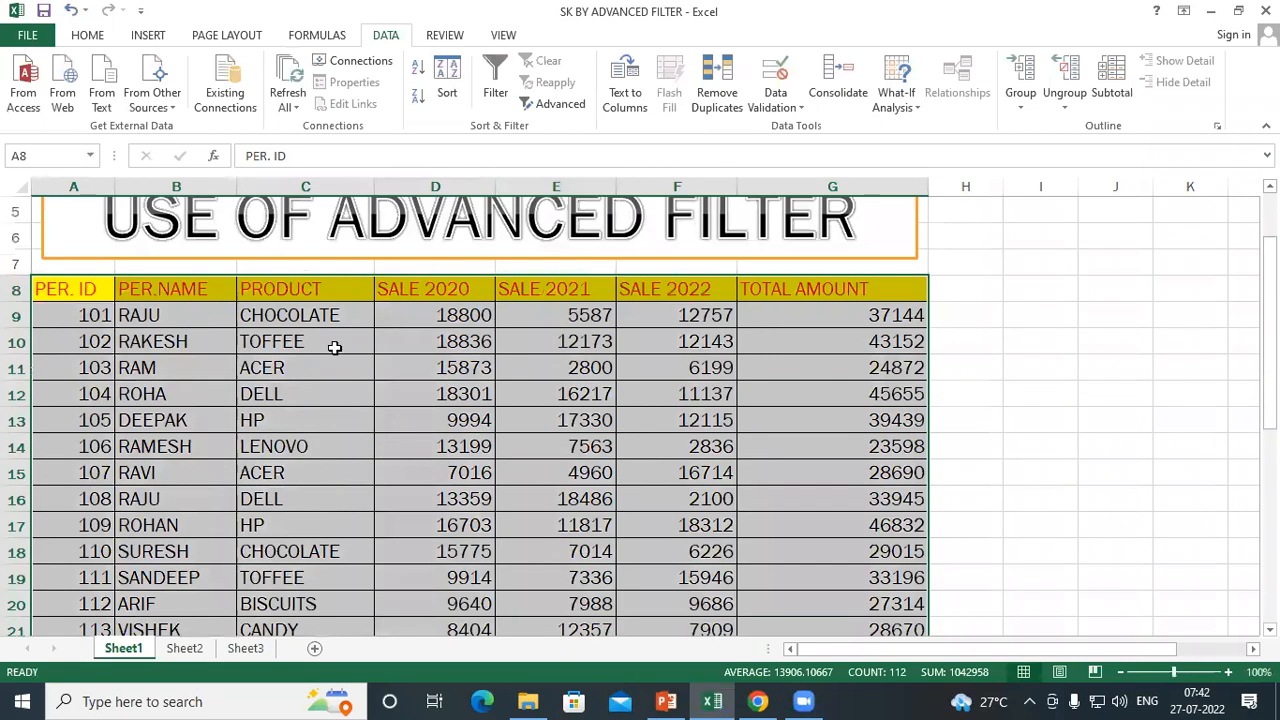
Examine the PRODUCT column entries from C8 to C23
click(305, 366)
scroll(229, 277, down, 1)
scroll(271, 271, up, 1)
drag(275, 288, 284, 320)
drag(284, 374, 300, 580)
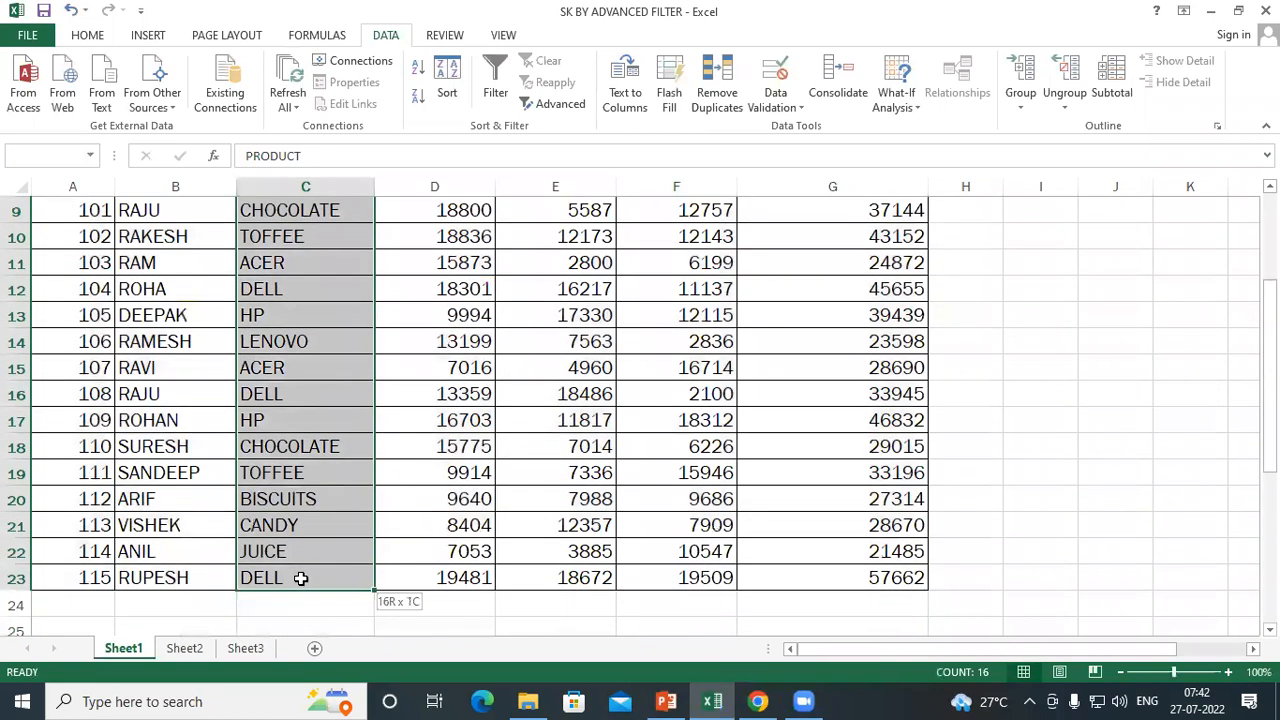
scroll(266, 430, up, 2)
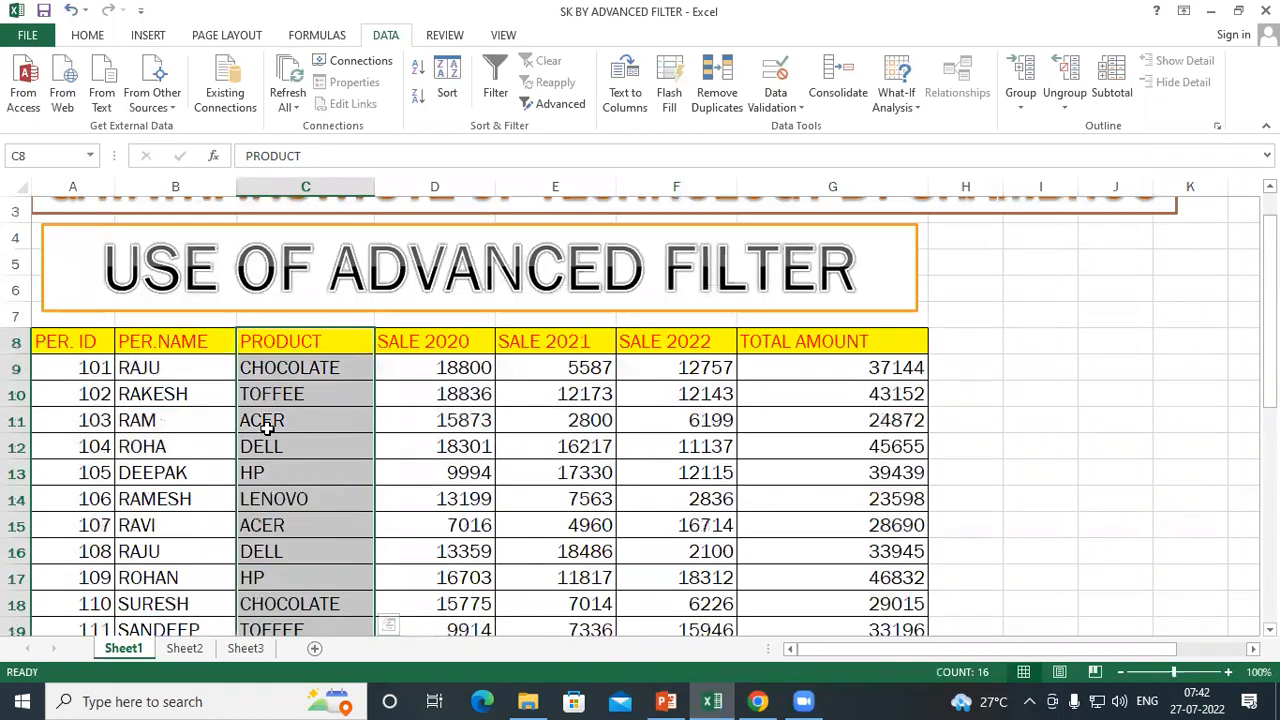
Compare the CHOCOLATE, TOFFEE and DELL entries in the PRODUCT column to spot duplicates
click(283, 342)
click(275, 368)
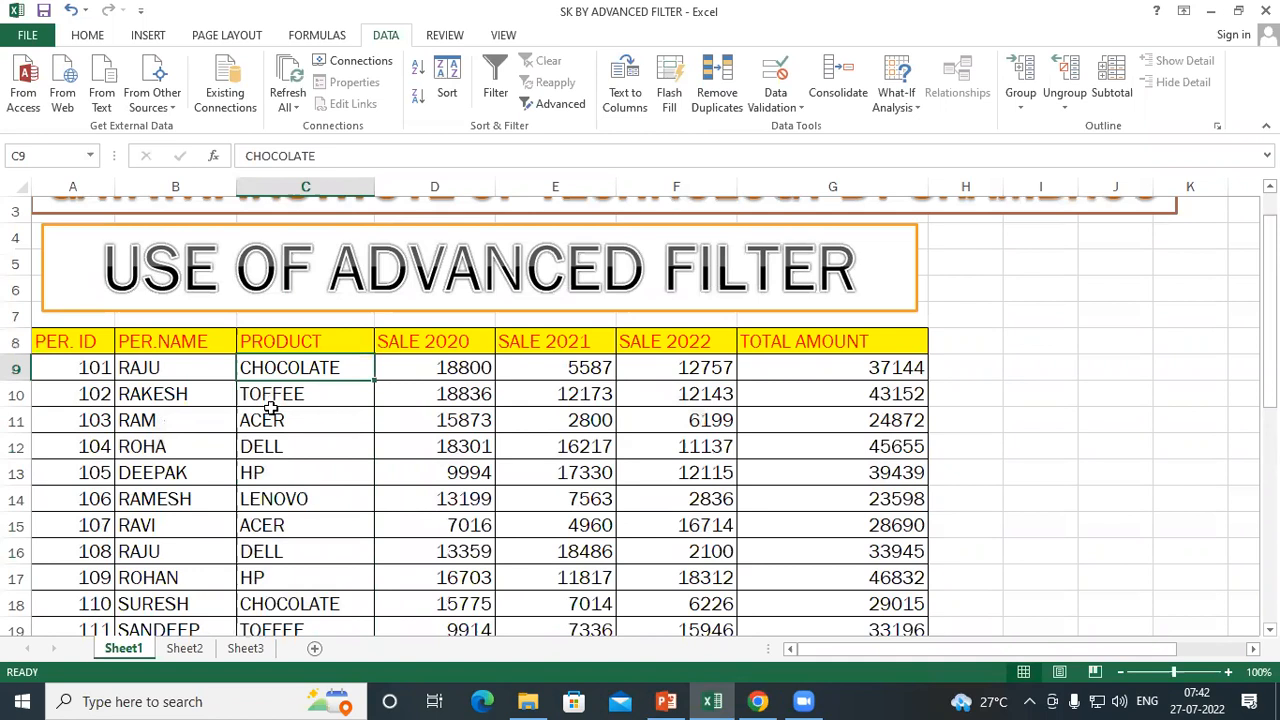
scroll(271, 408, down, 2)
click(279, 445)
scroll(278, 445, up, 1)
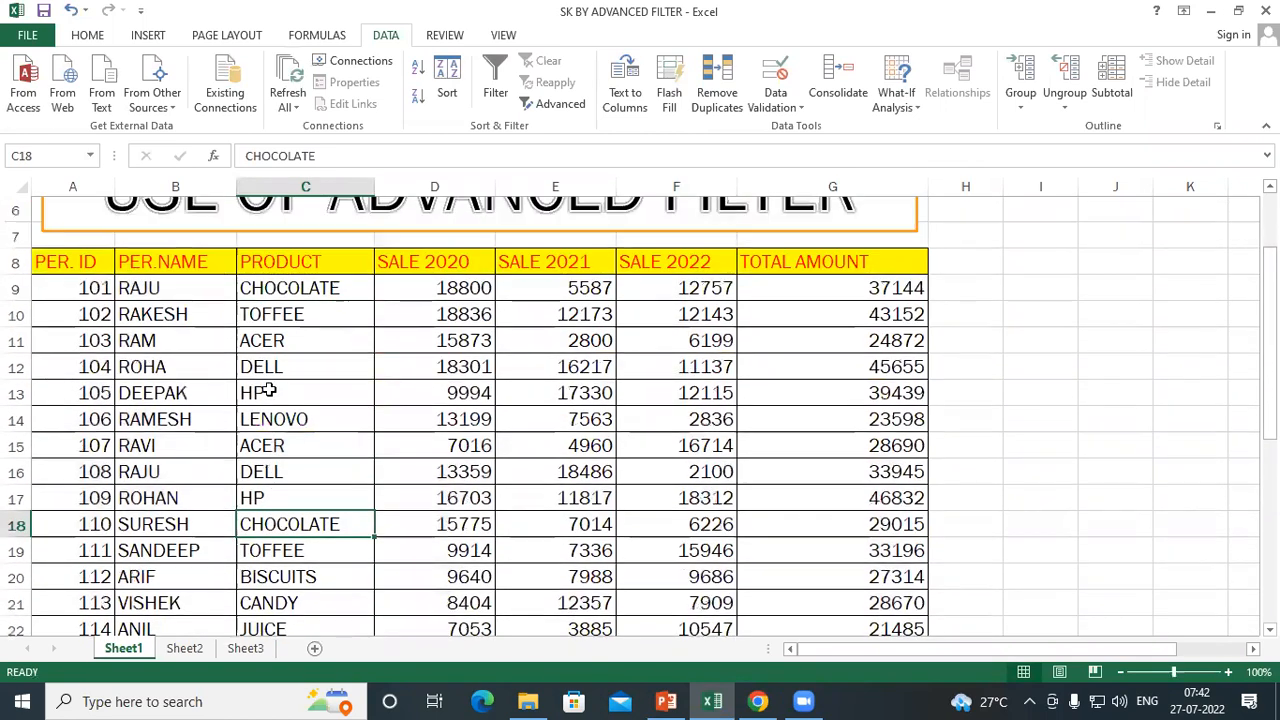
click(278, 316)
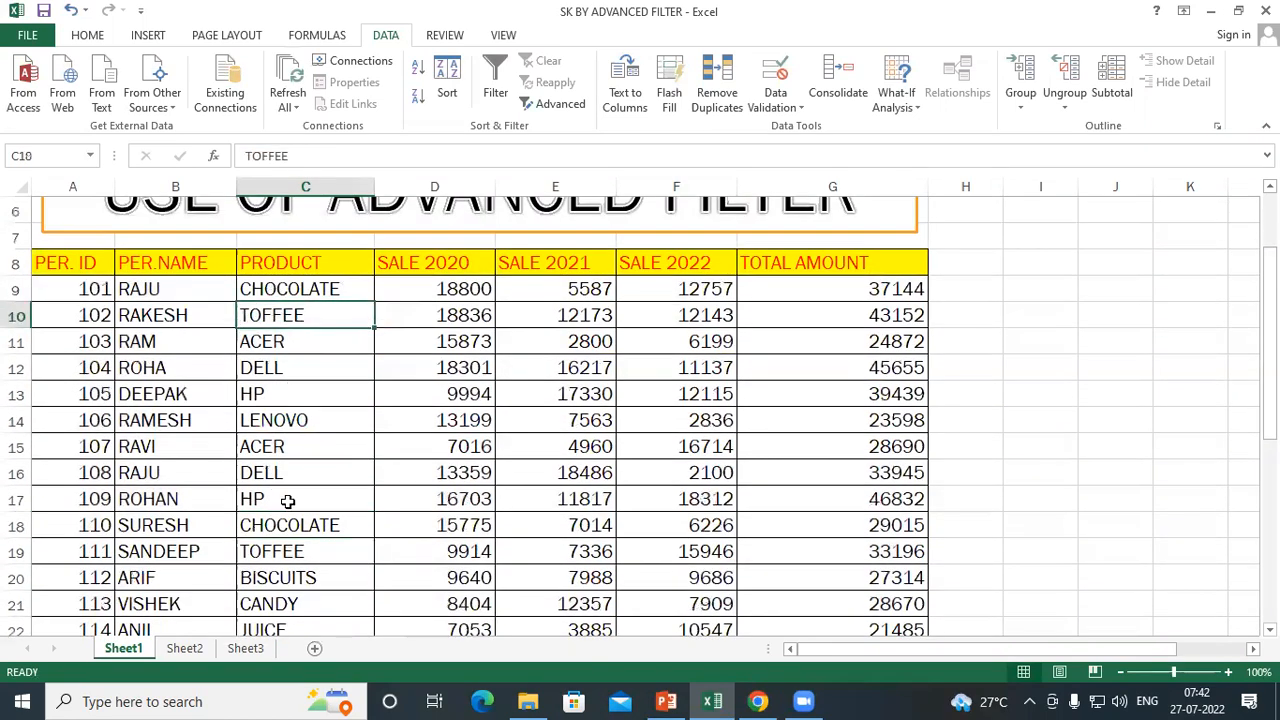
click(288, 557)
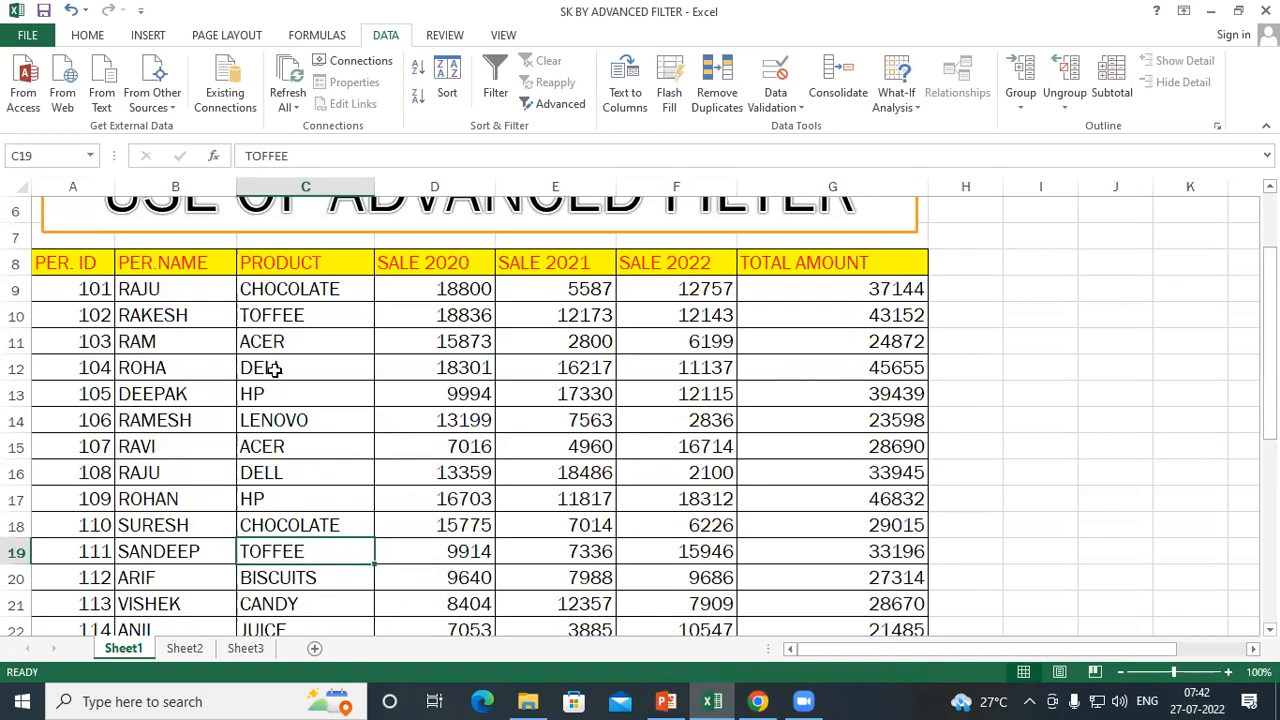
click(273, 370)
click(289, 477)
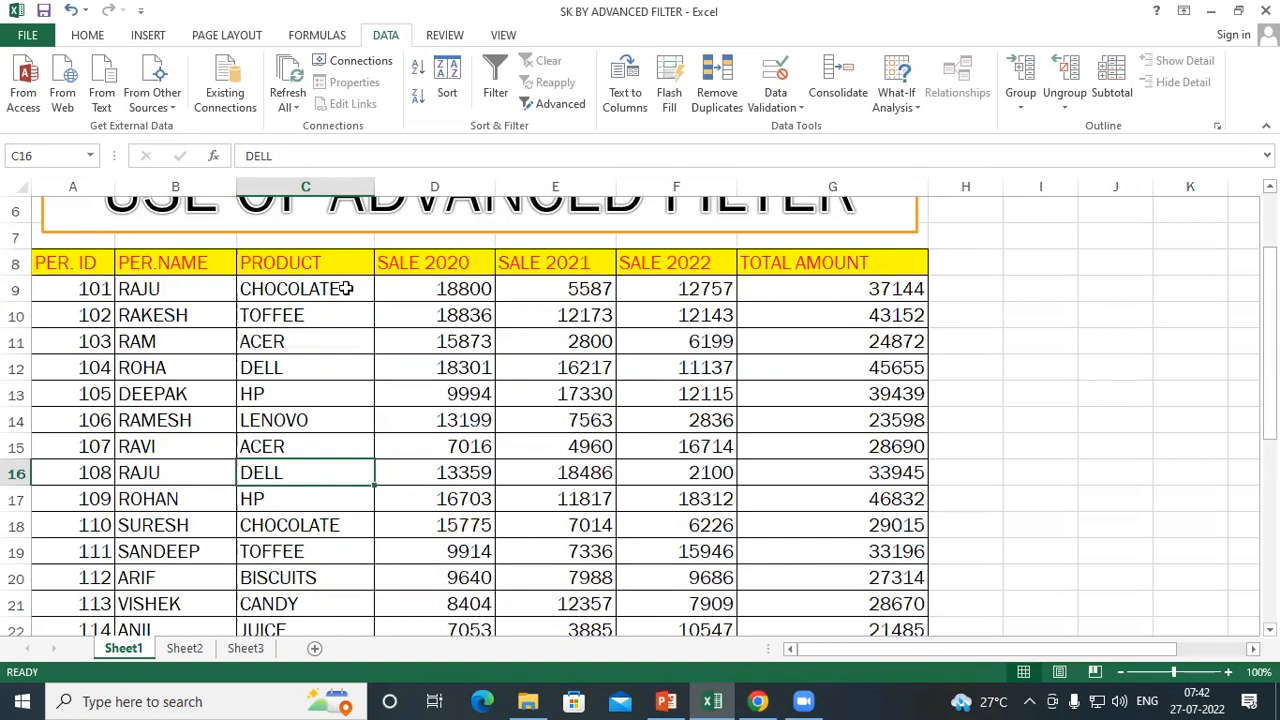
Start an Advanced Filter and set its list range to the PRODUCT column C8:C23
scroll(300, 320, up, 1)
drag(257, 342, 305, 578)
scroll(305, 578, up, 3)
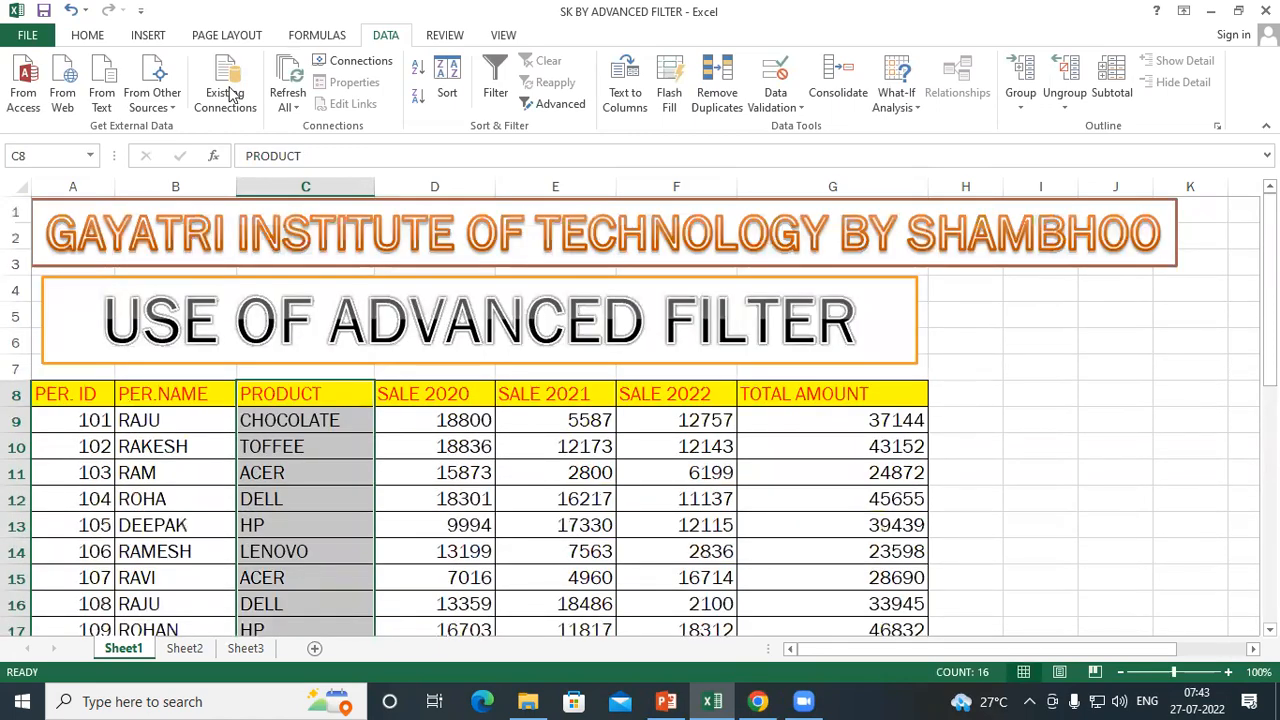
click(560, 105)
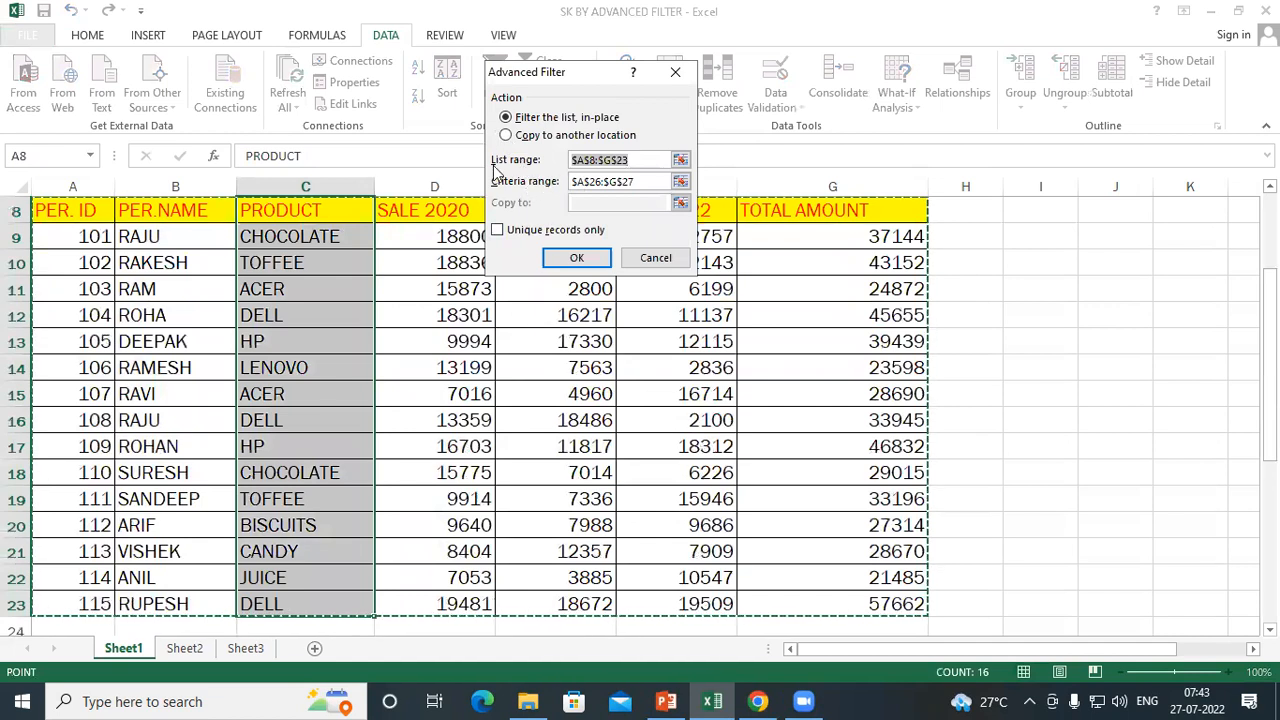
drag(627, 160, 497, 163)
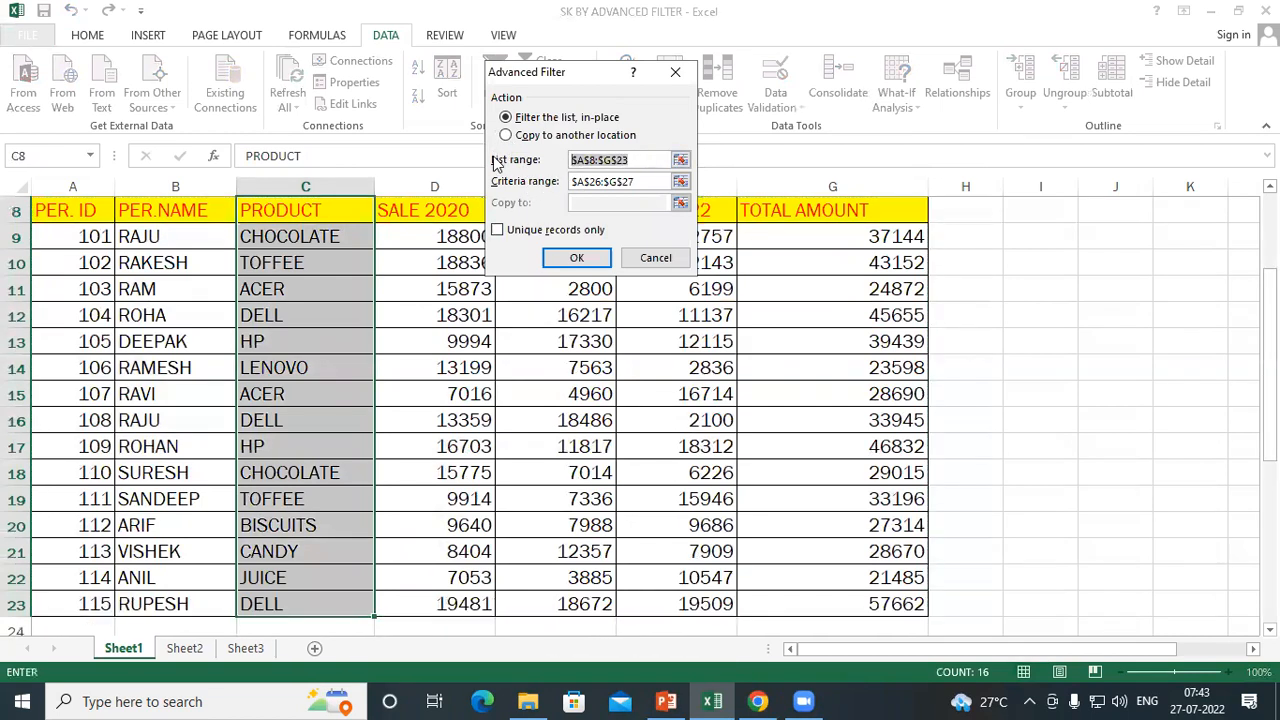
key(BackSpace)
click(268, 207)
drag(268, 207, 283, 608)
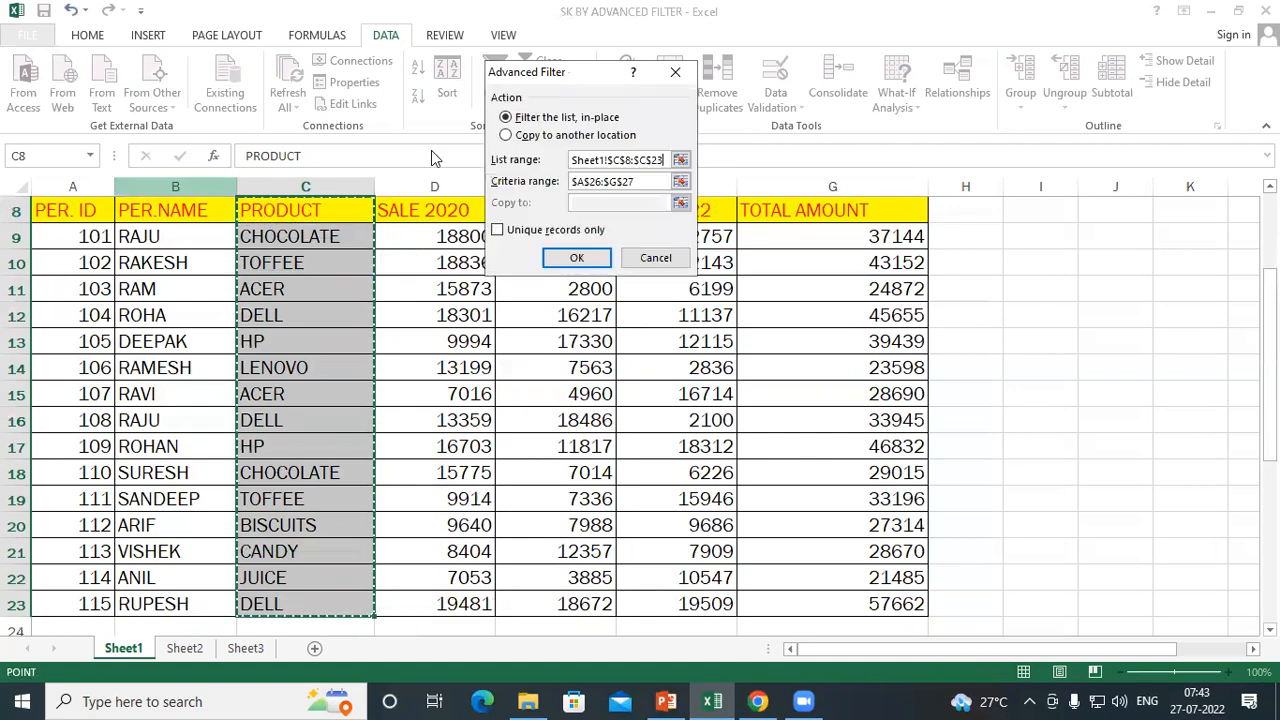
Choose copying the filter results to another location and clear the criteria range
click(510, 139)
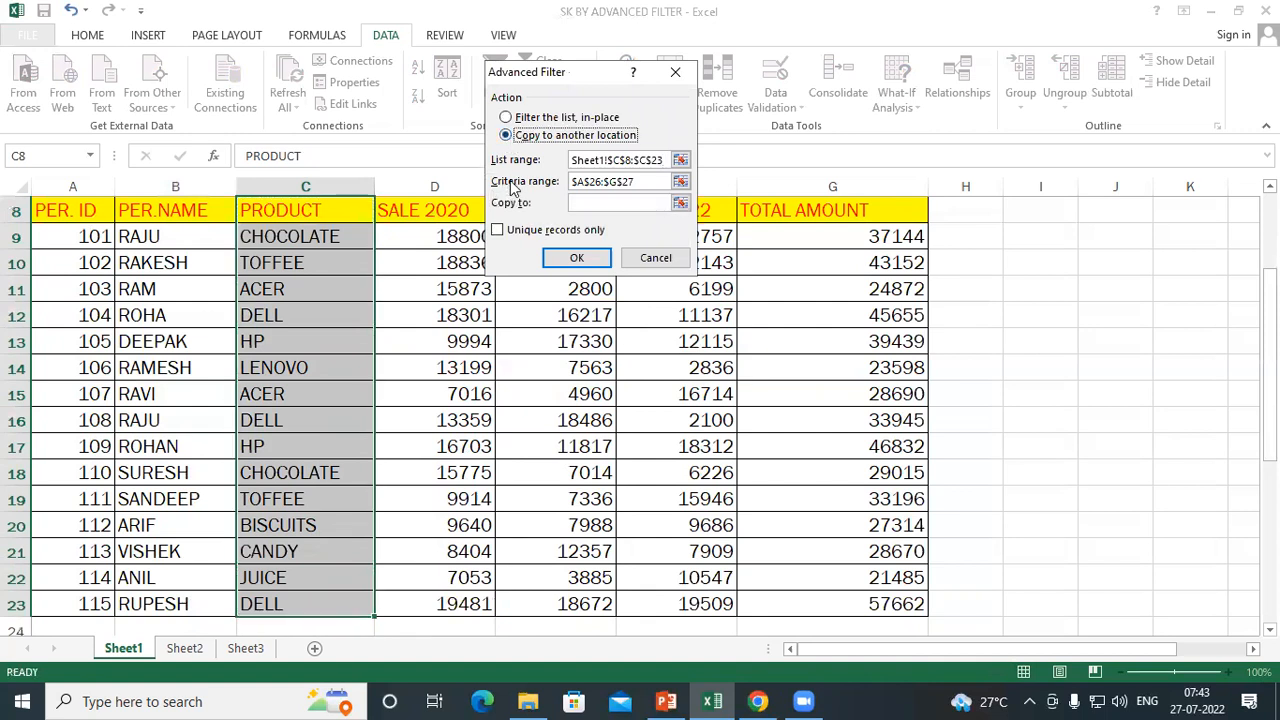
click(650, 181)
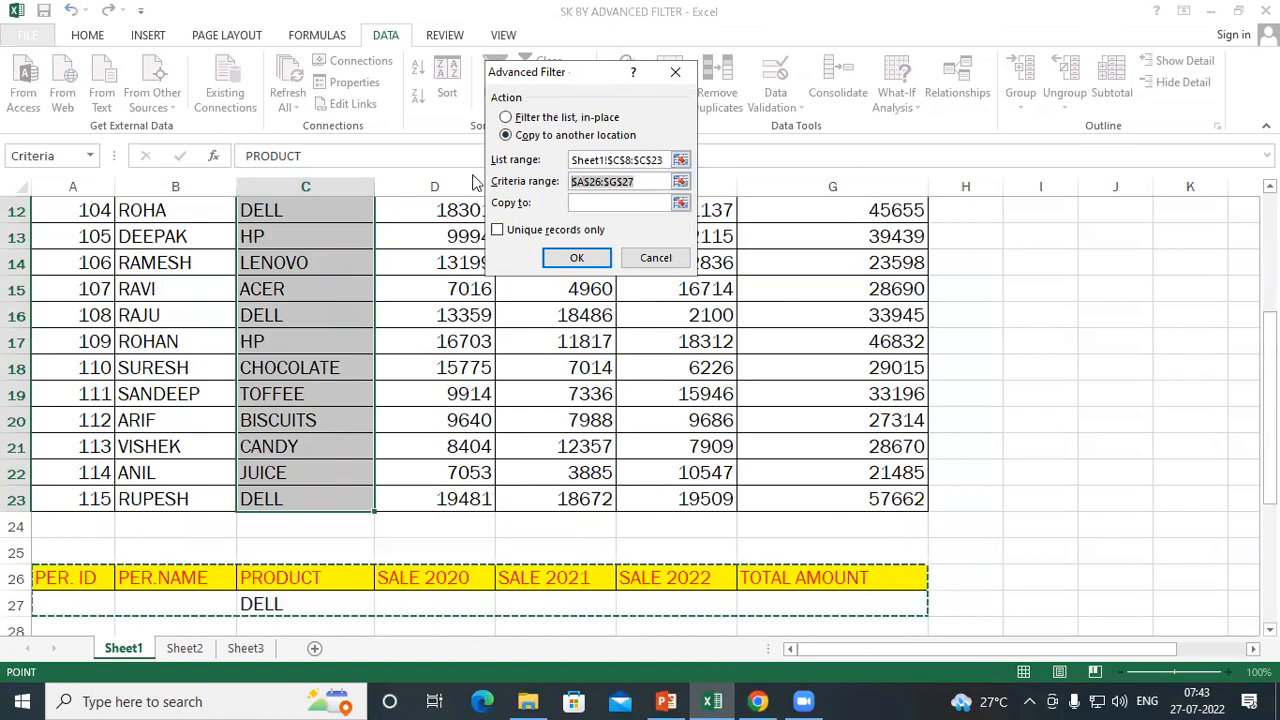
key(BackSpace)
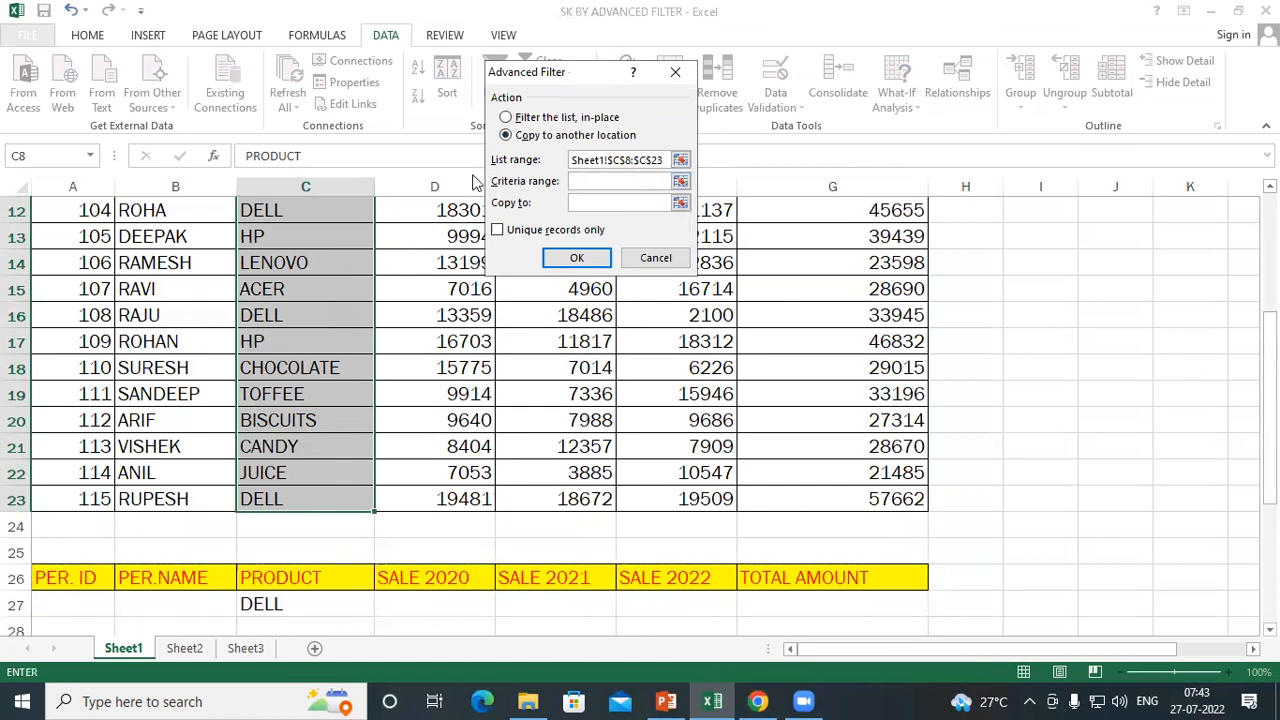
Set the copy destination to A31, enable Unique records only and run the filter
click(593, 203)
scroll(94, 449, down, 6)
click(76, 235)
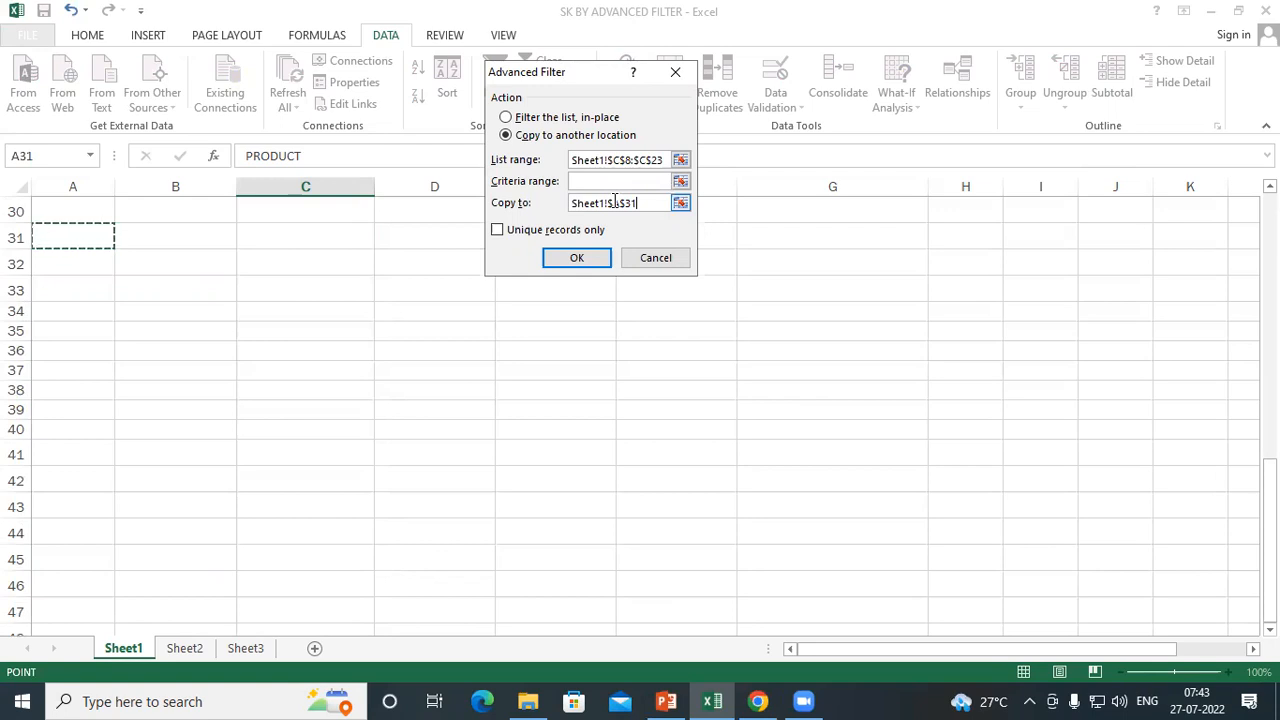
click(496, 236)
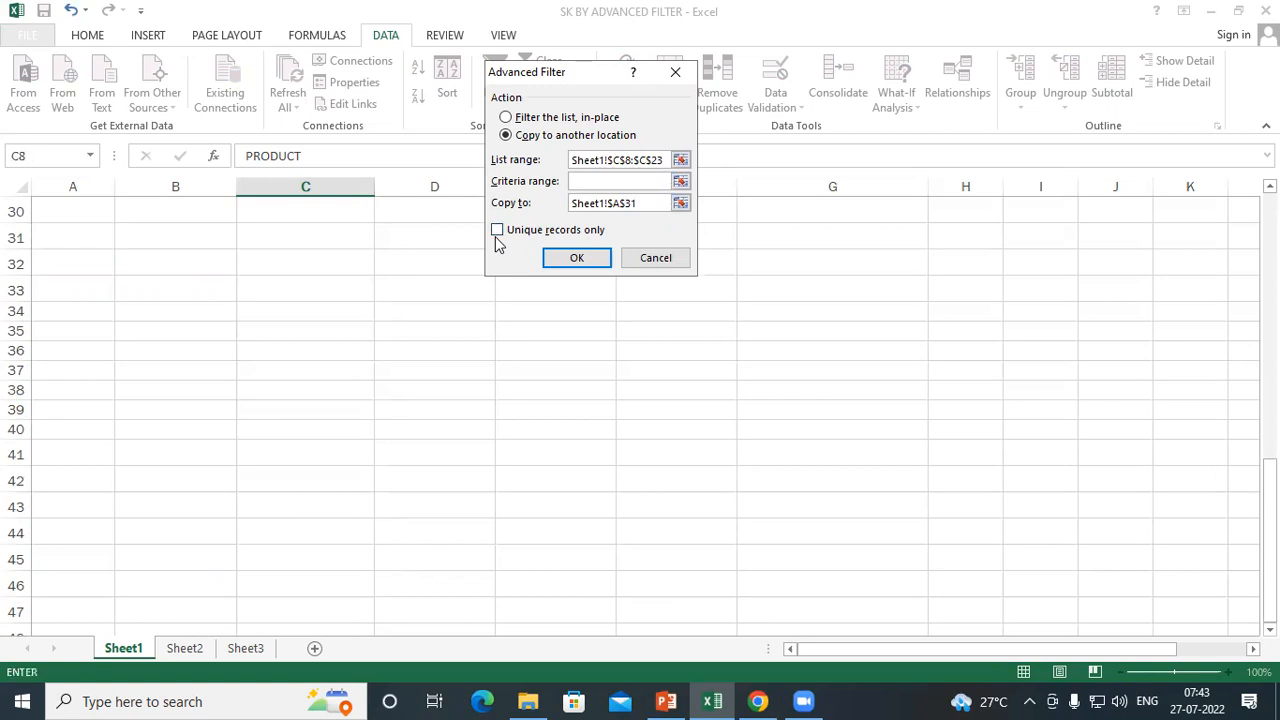
click(574, 258)
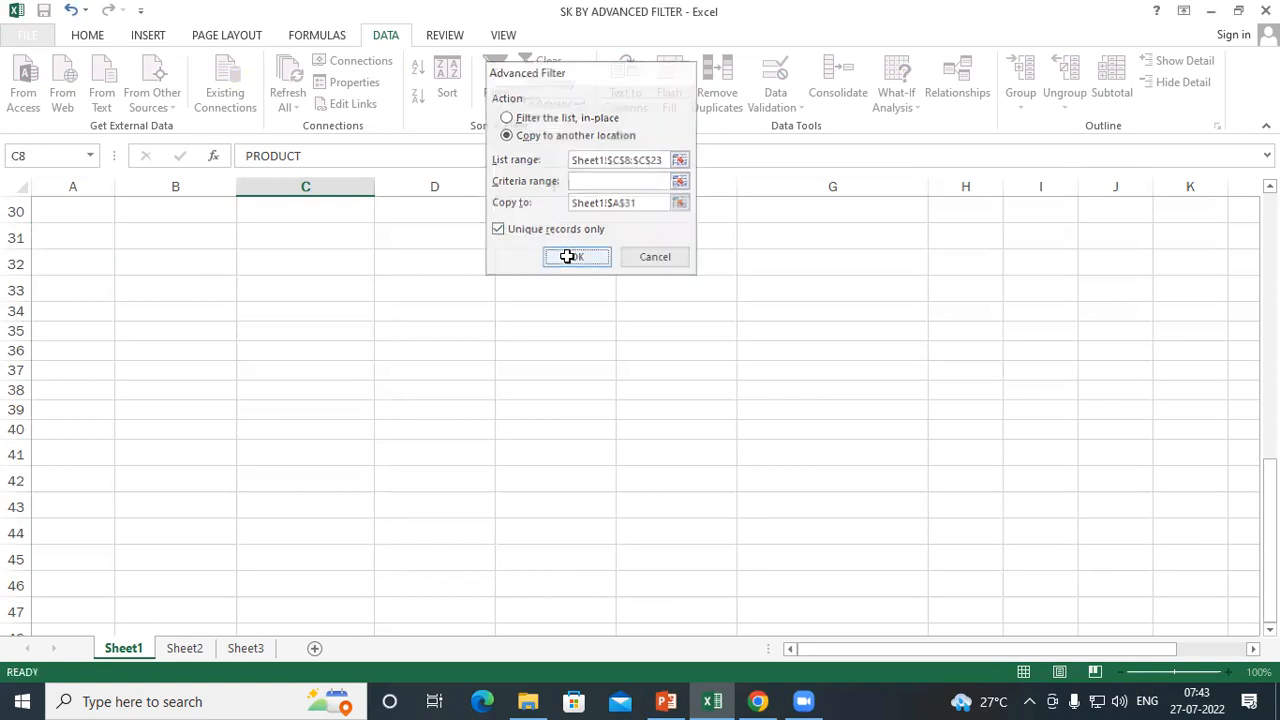
Compare the extracted product list in A31:A40 with the original PRODUCT column
scroll(214, 440, down, 7)
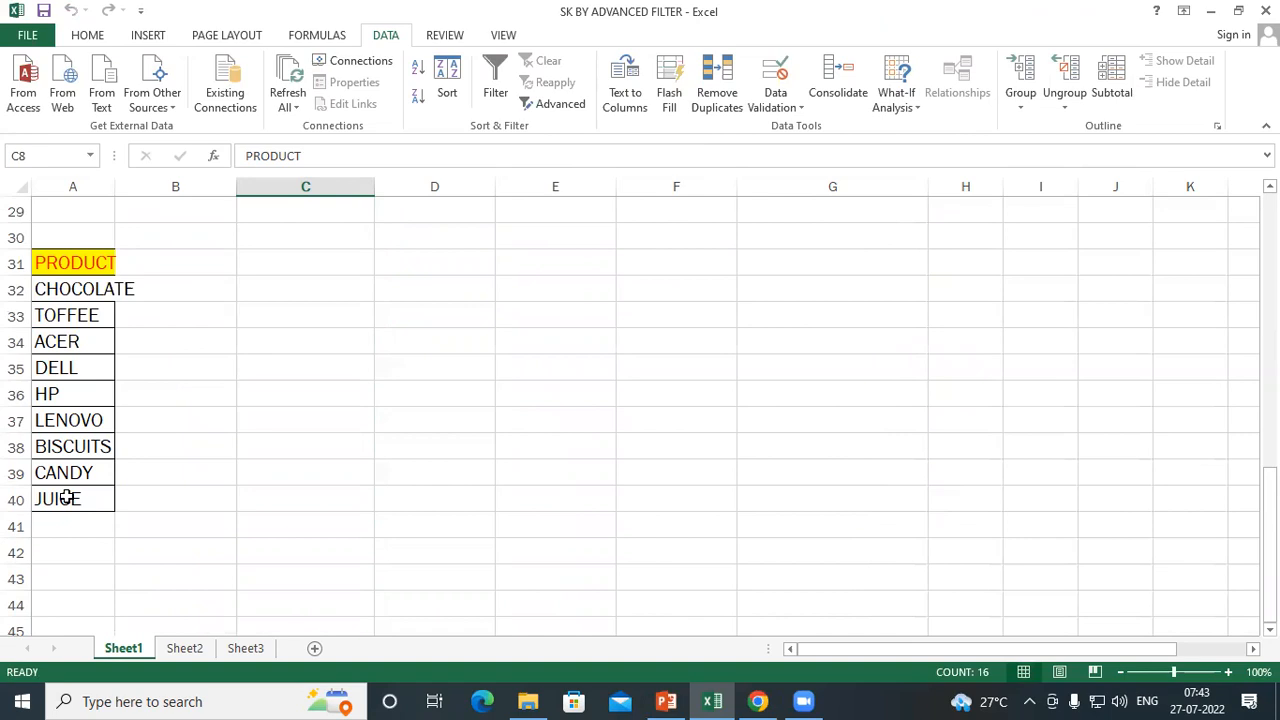
scroll(251, 452, up, 8)
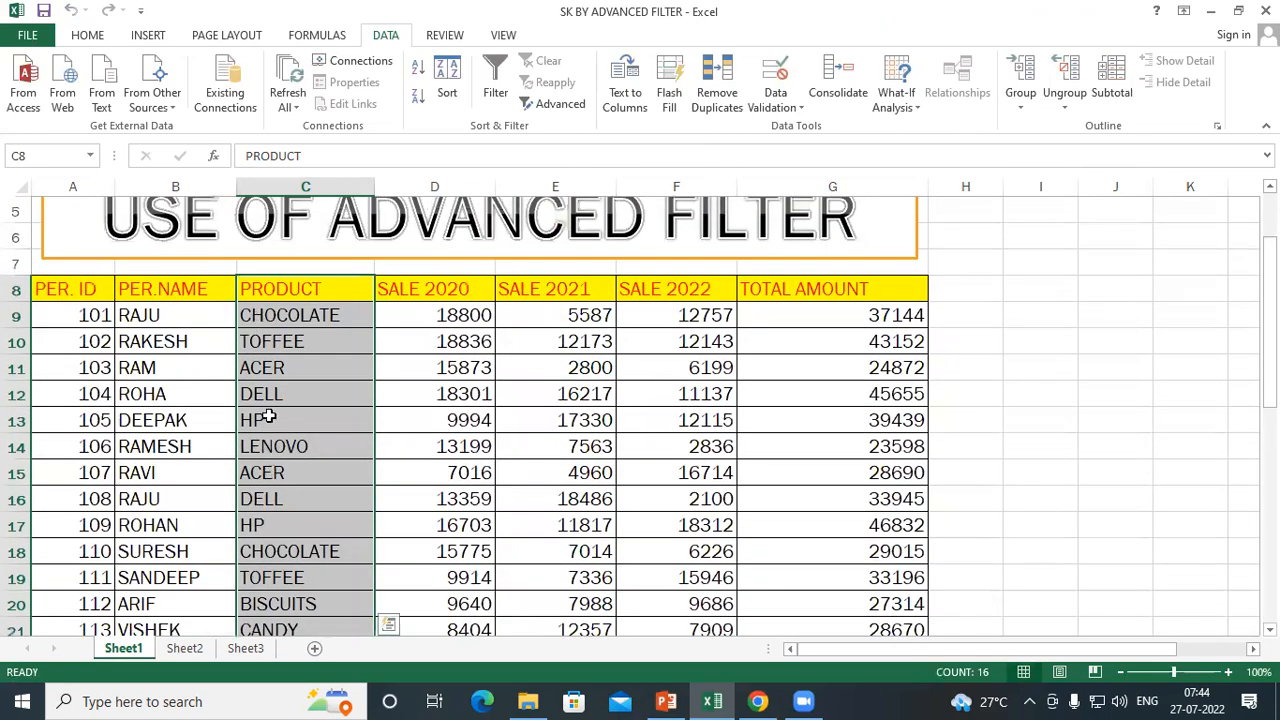
scroll(251, 600, down, 2)
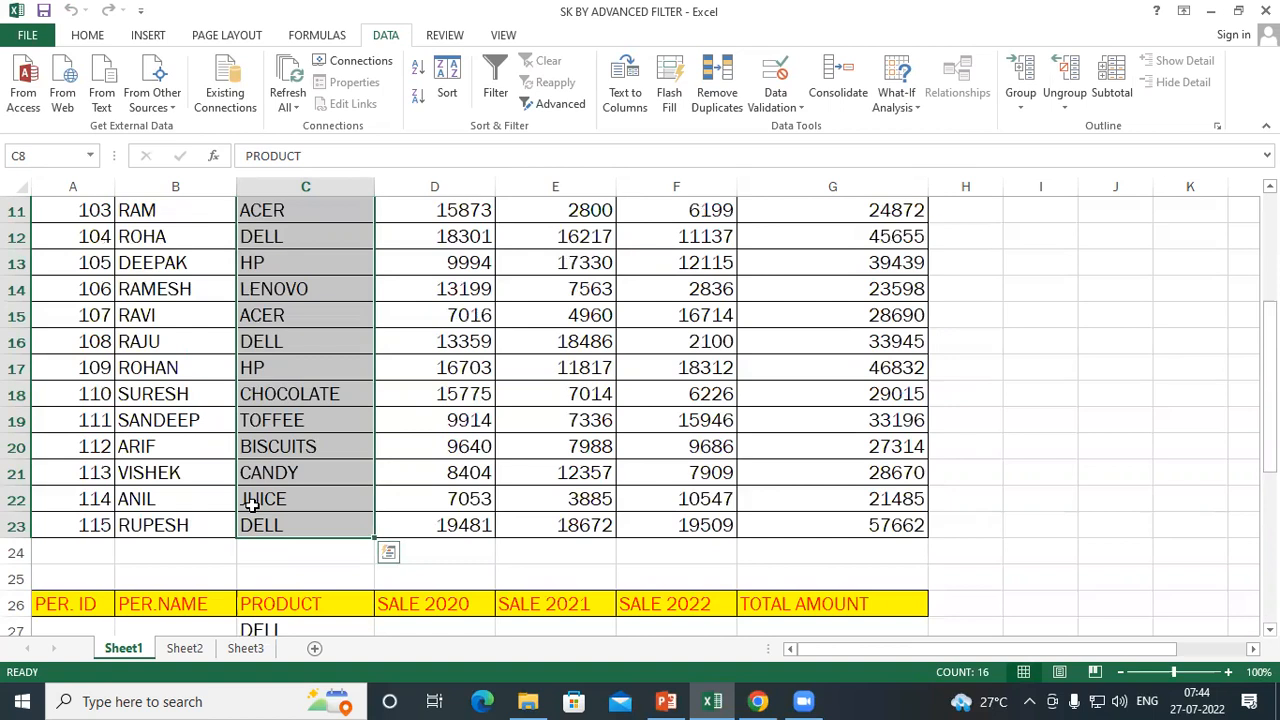
scroll(400, 400, down, 6)
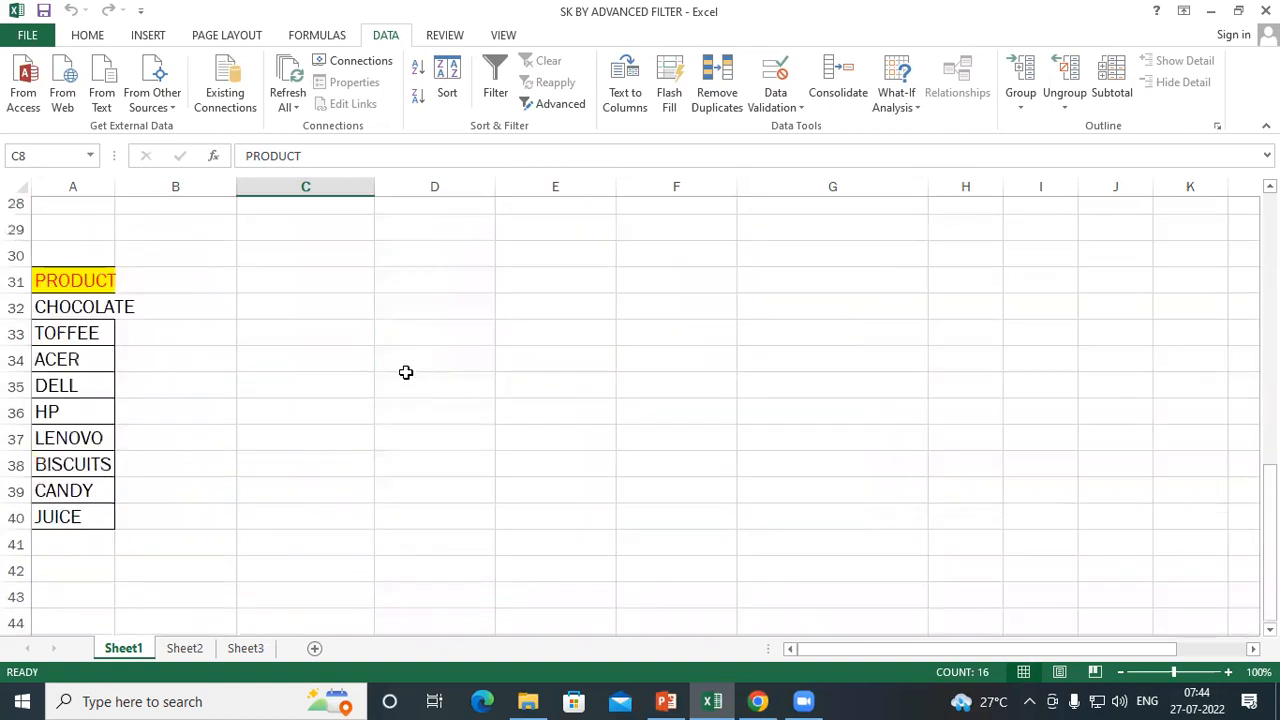
Enter the heading CITY in C31
click(333, 265)
text(CITY)
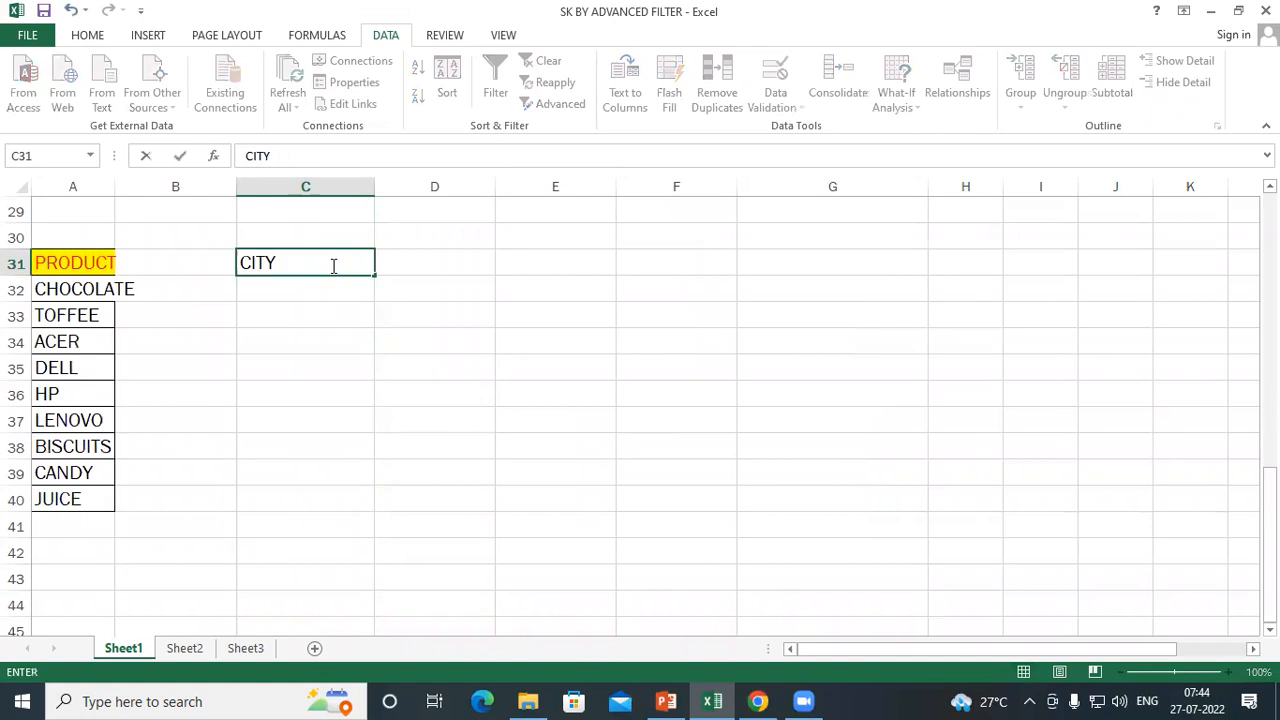
key(Return)
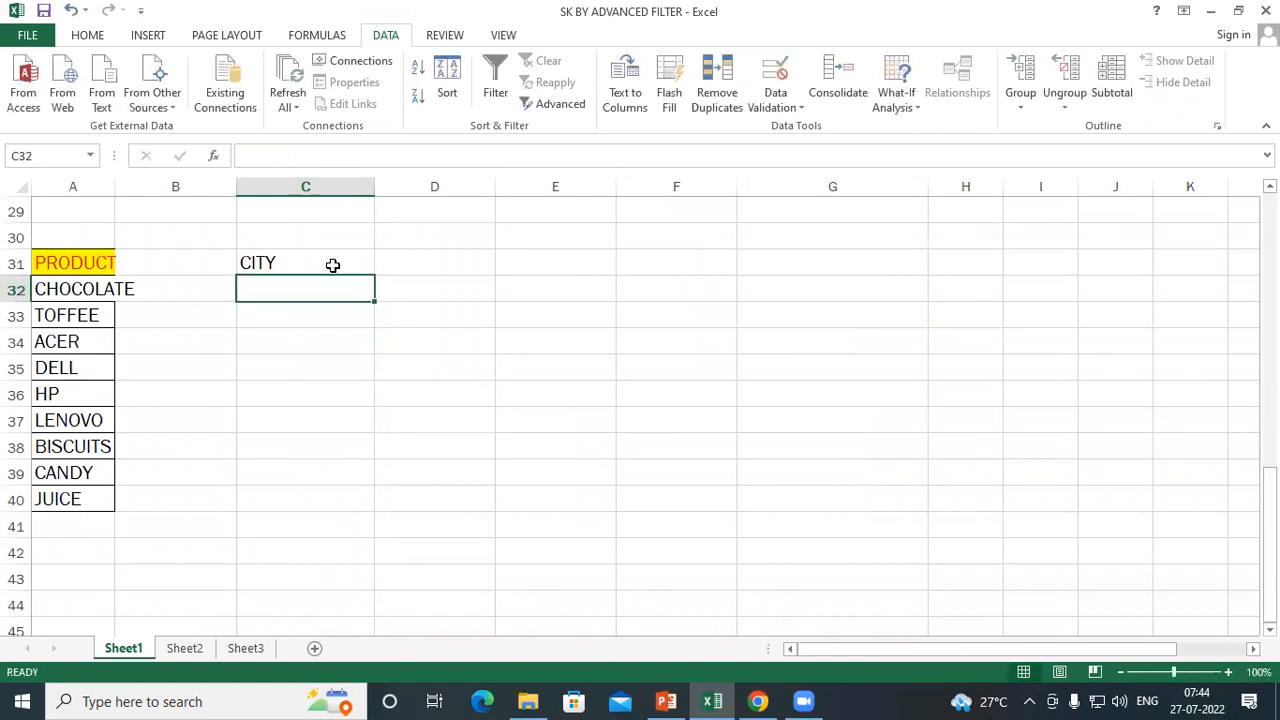
Enter the cities PADRAUNA, RAMKOLA and KASIA in C32:C34 beneath the CITY heading
text(PADRAUNA)
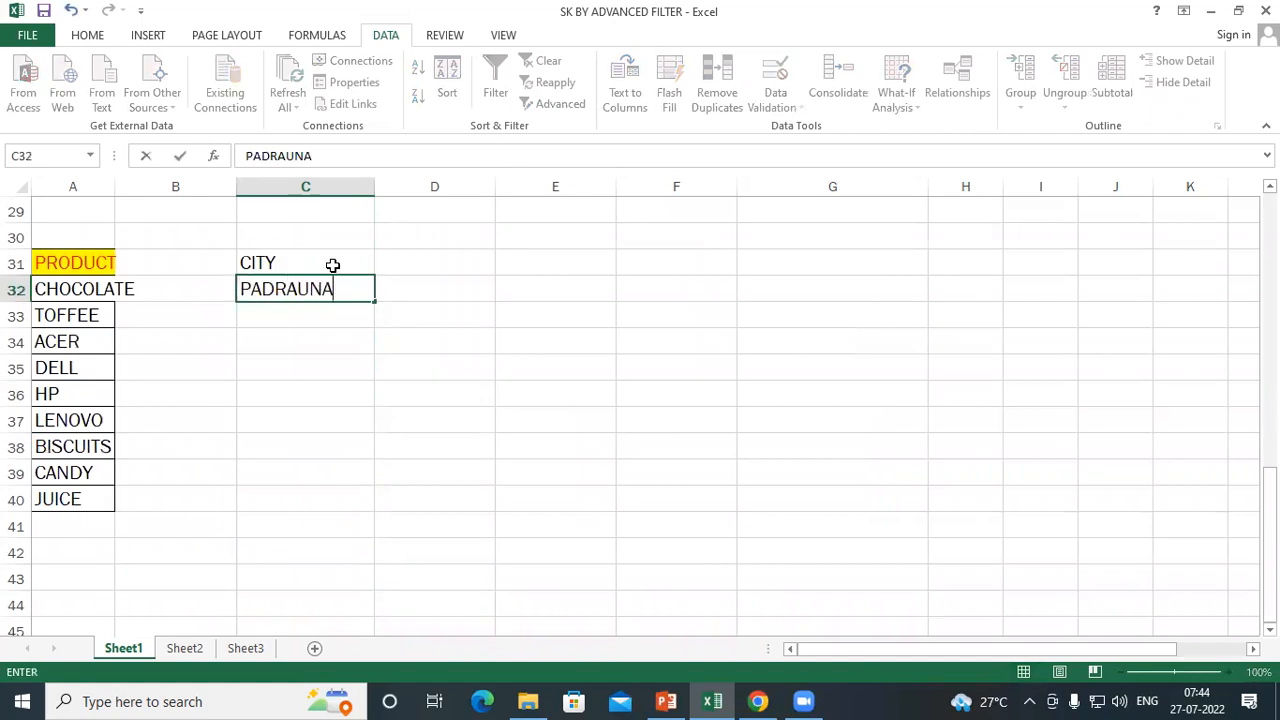
key(Return)
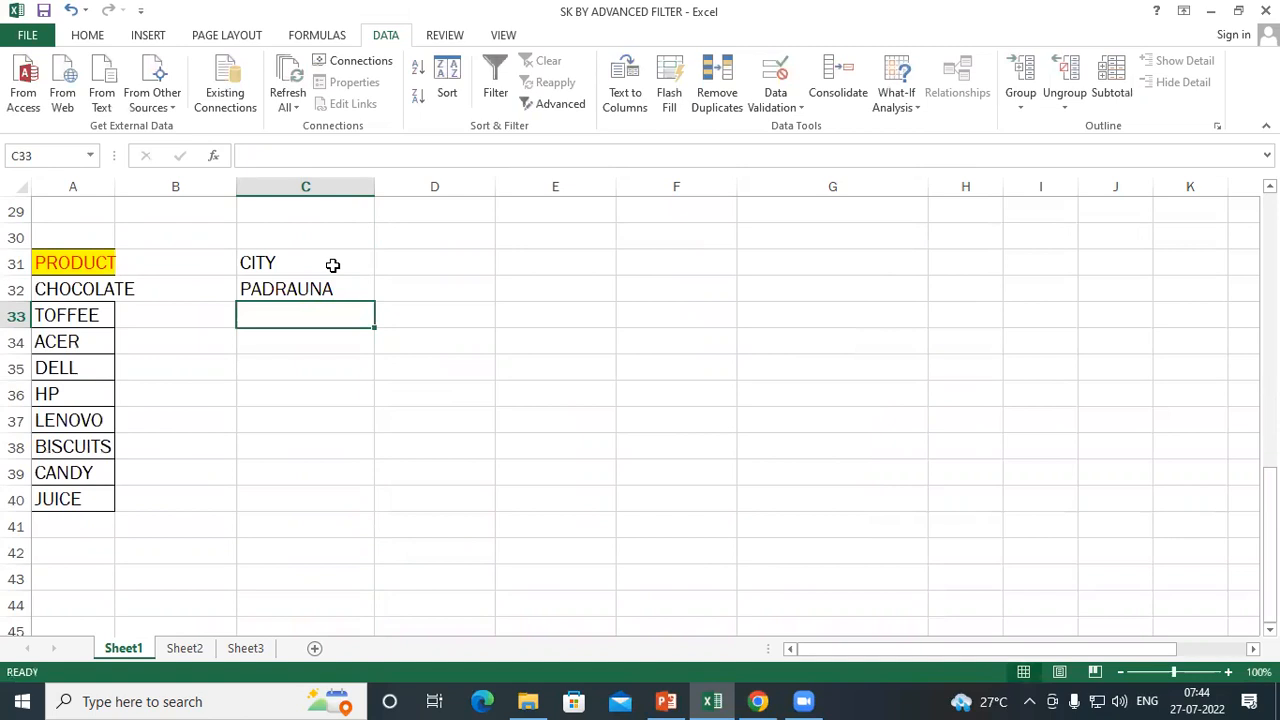
text(RAMKOLA)
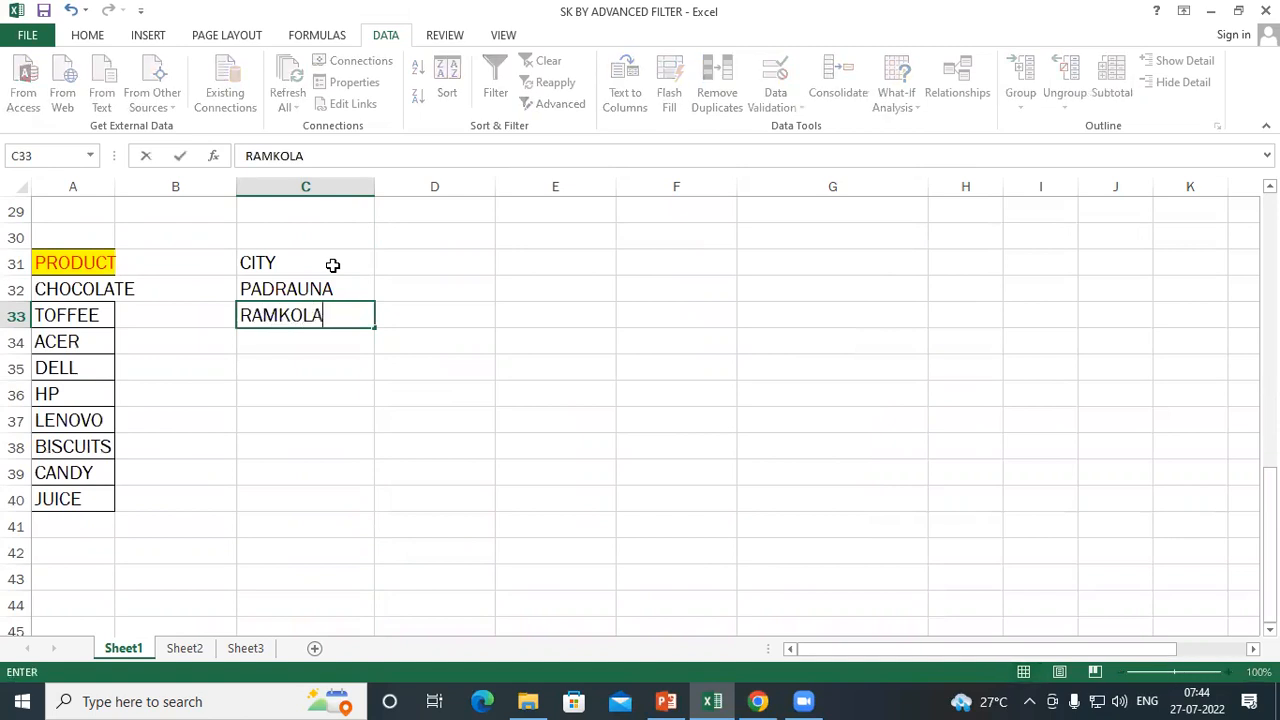
key(Return)
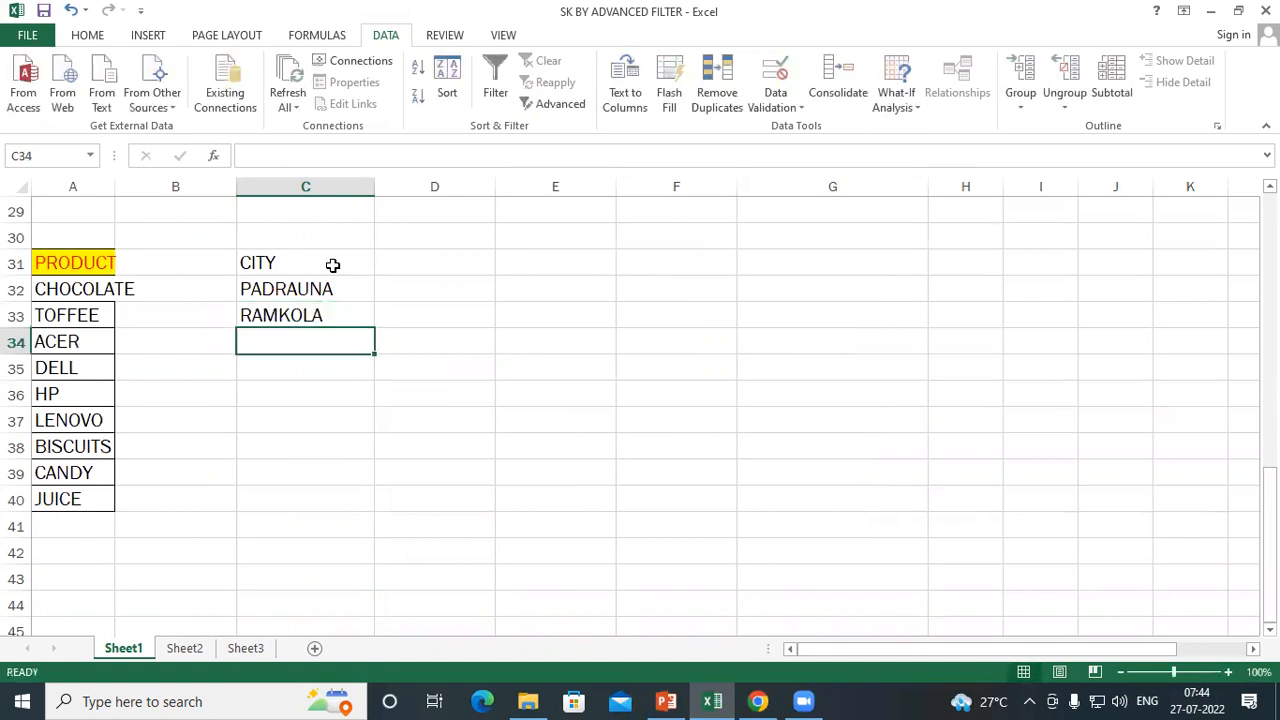
text(KASIA)
key(Return)
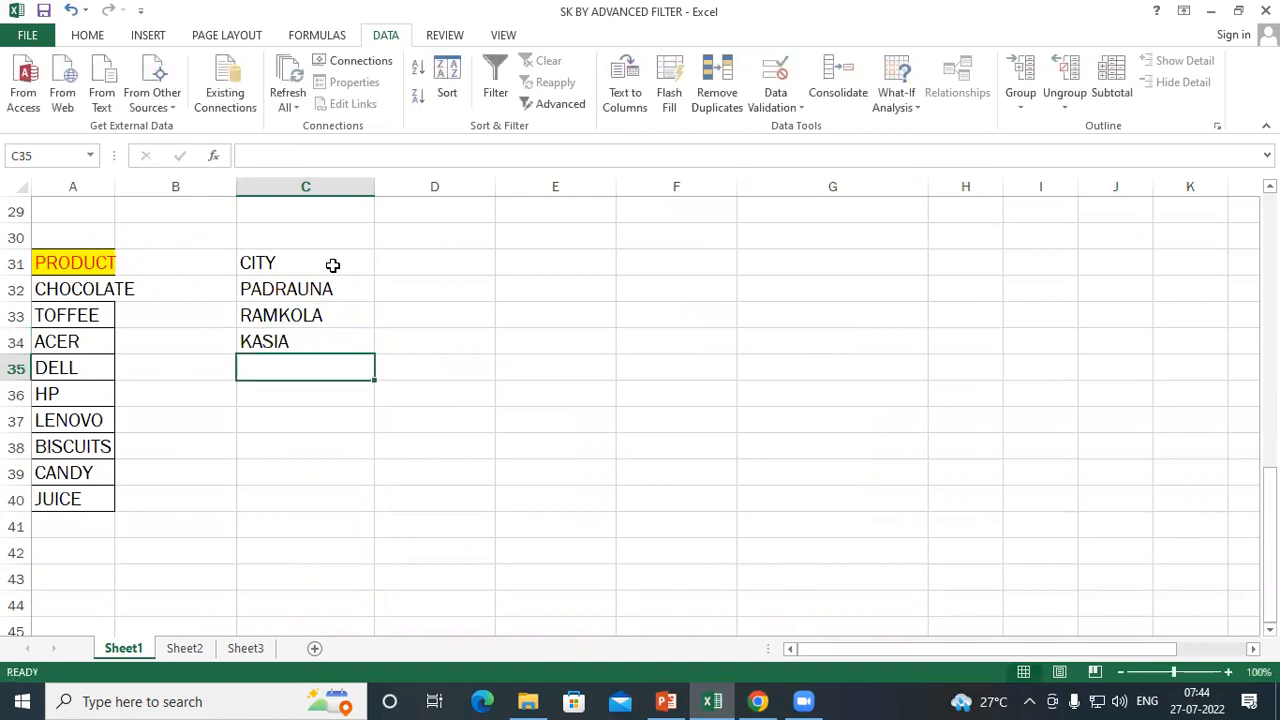
Fill the three city names down the column in a repeating pattern through C42
click(299, 264)
drag(305, 295, 340, 356)
click(318, 289)
drag(318, 289, 405, 570)
key(ctrl+z)
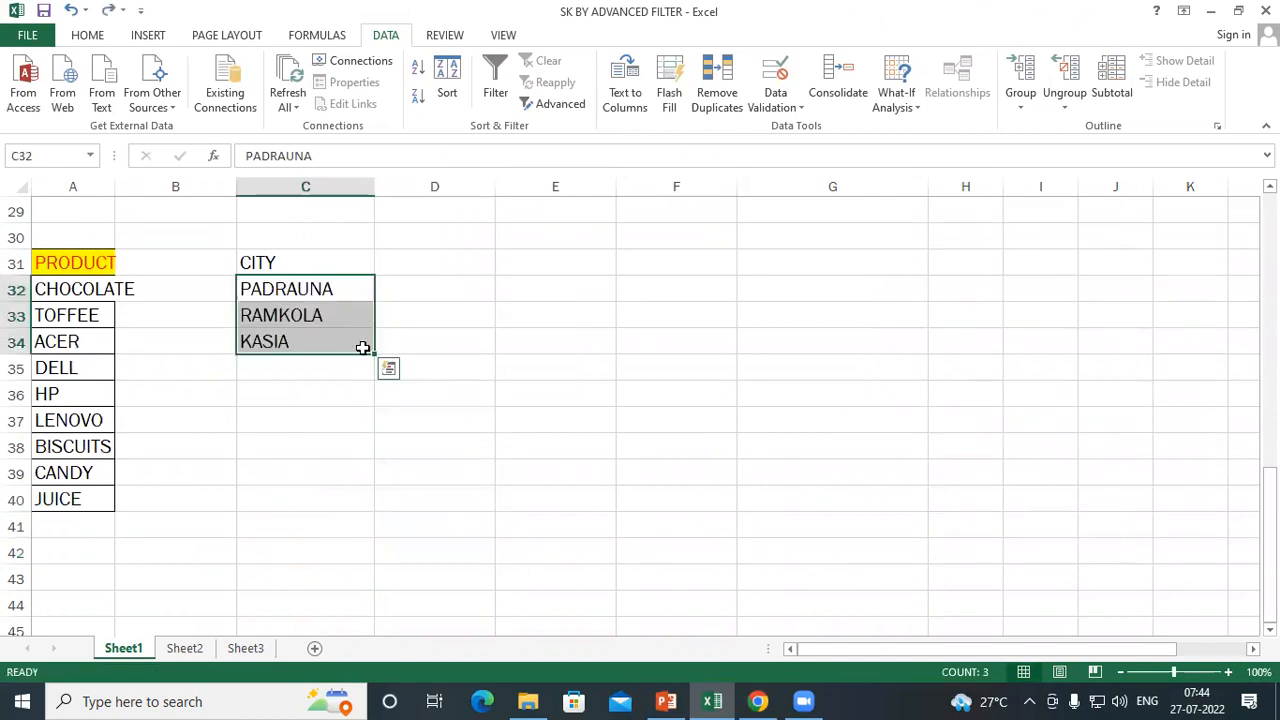
drag(375, 510, 352, 550)
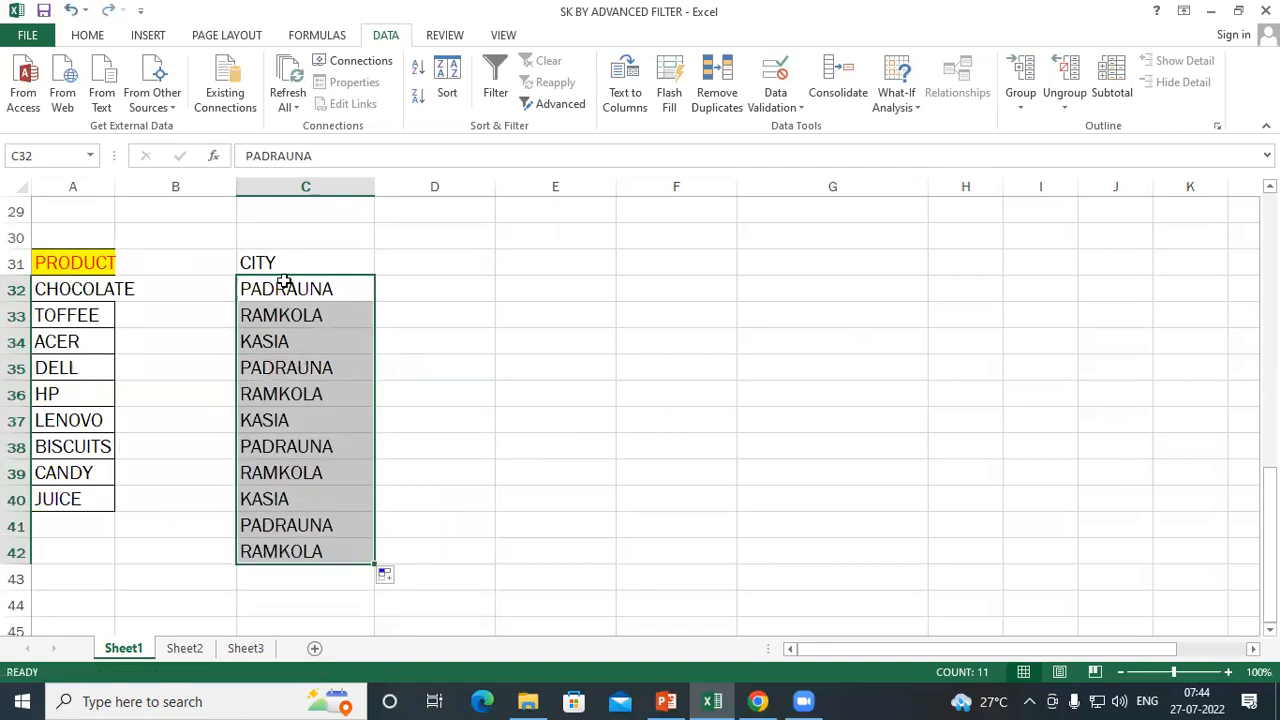
click(728, 270)
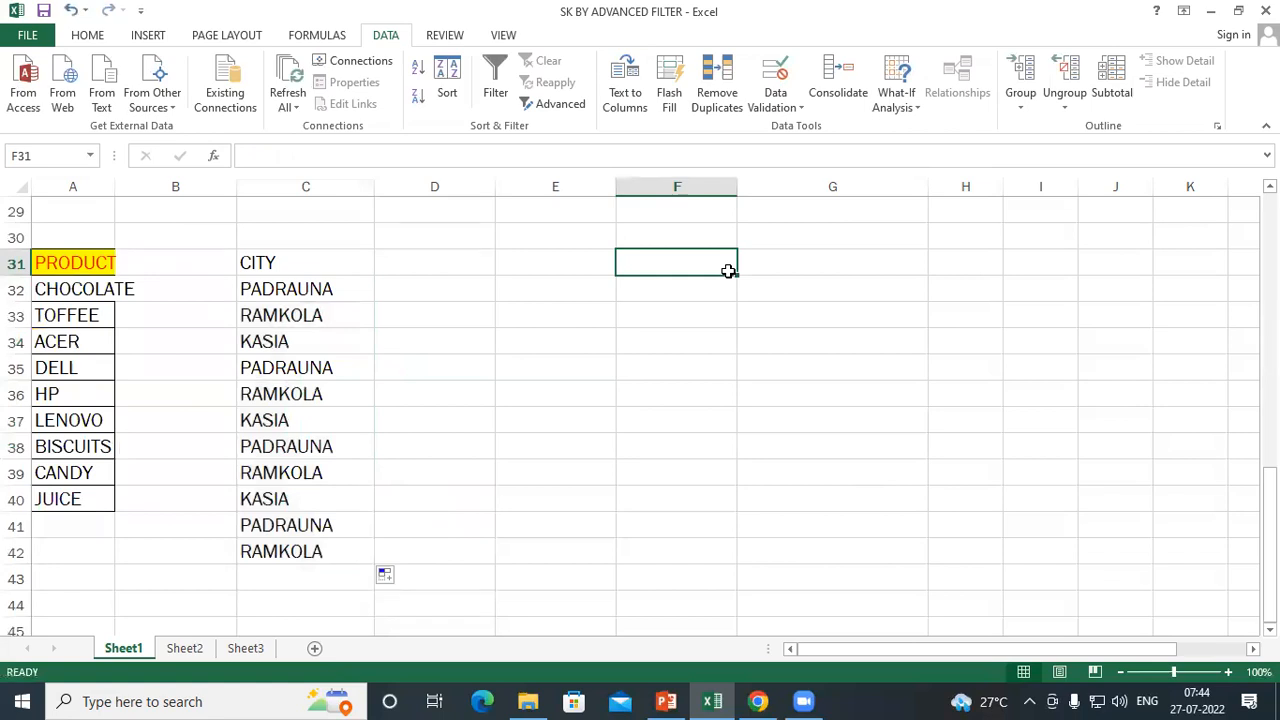
Start an Advanced Filter and set its list range to the city list C31:C42, including the heading
drag(274, 264, 280, 552)
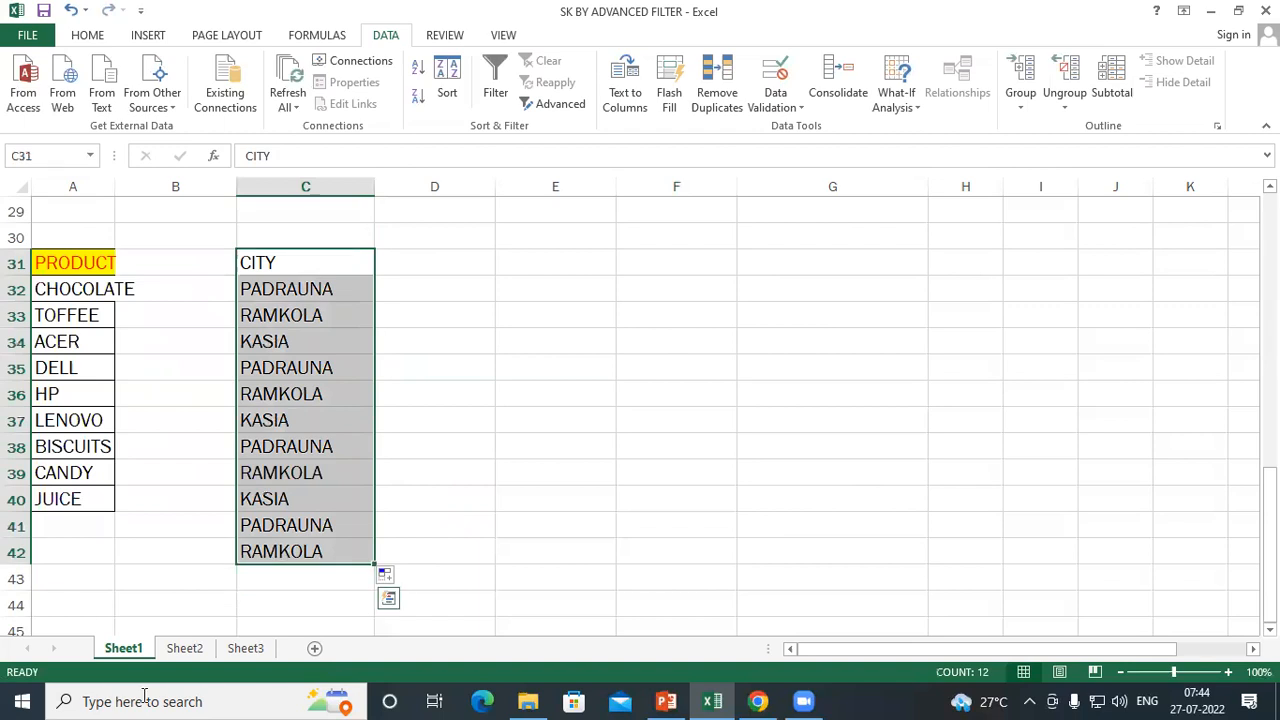
click(532, 107)
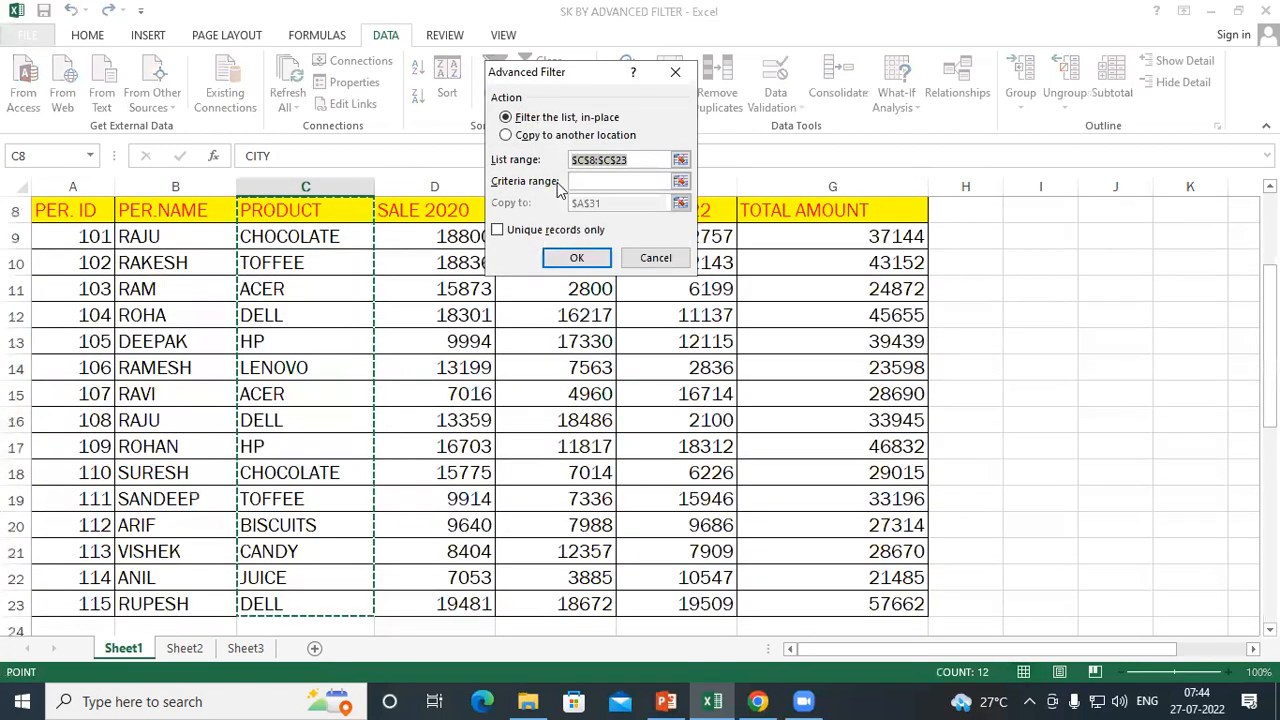
scroll(408, 363, down, 3)
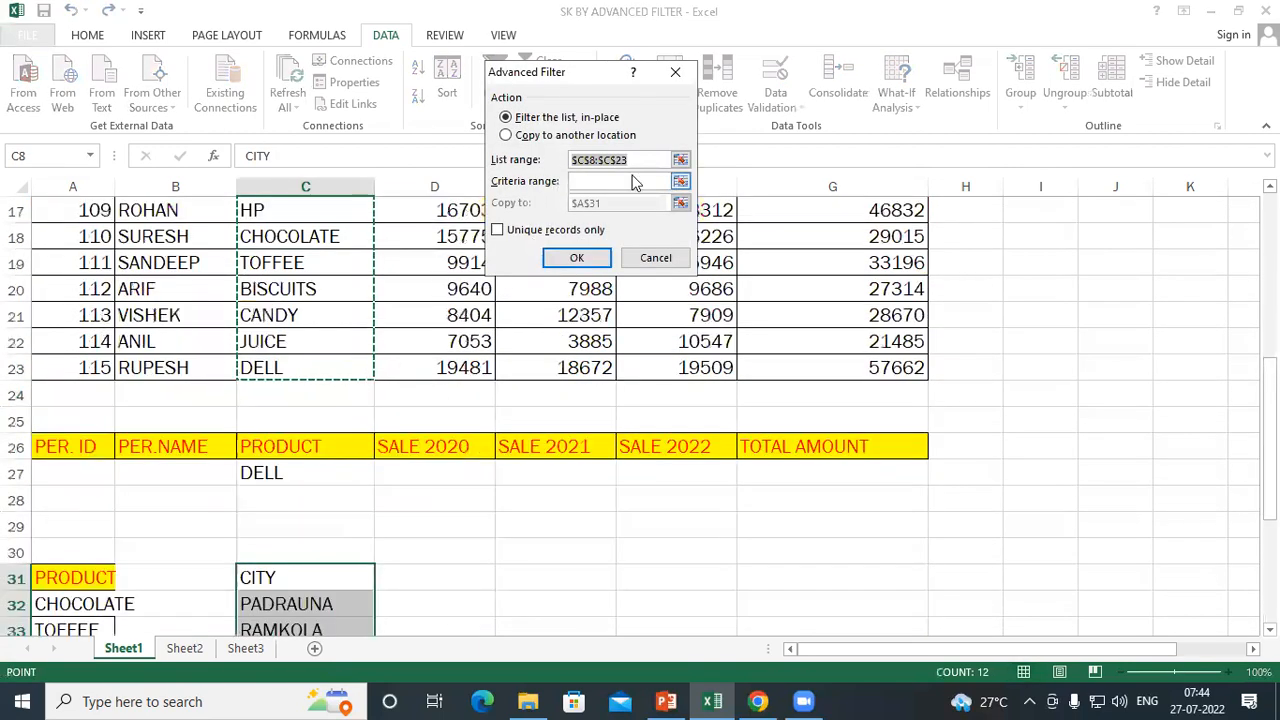
key(BackSpace)
scroll(424, 280, down, 1)
drag(317, 258, 317, 550)
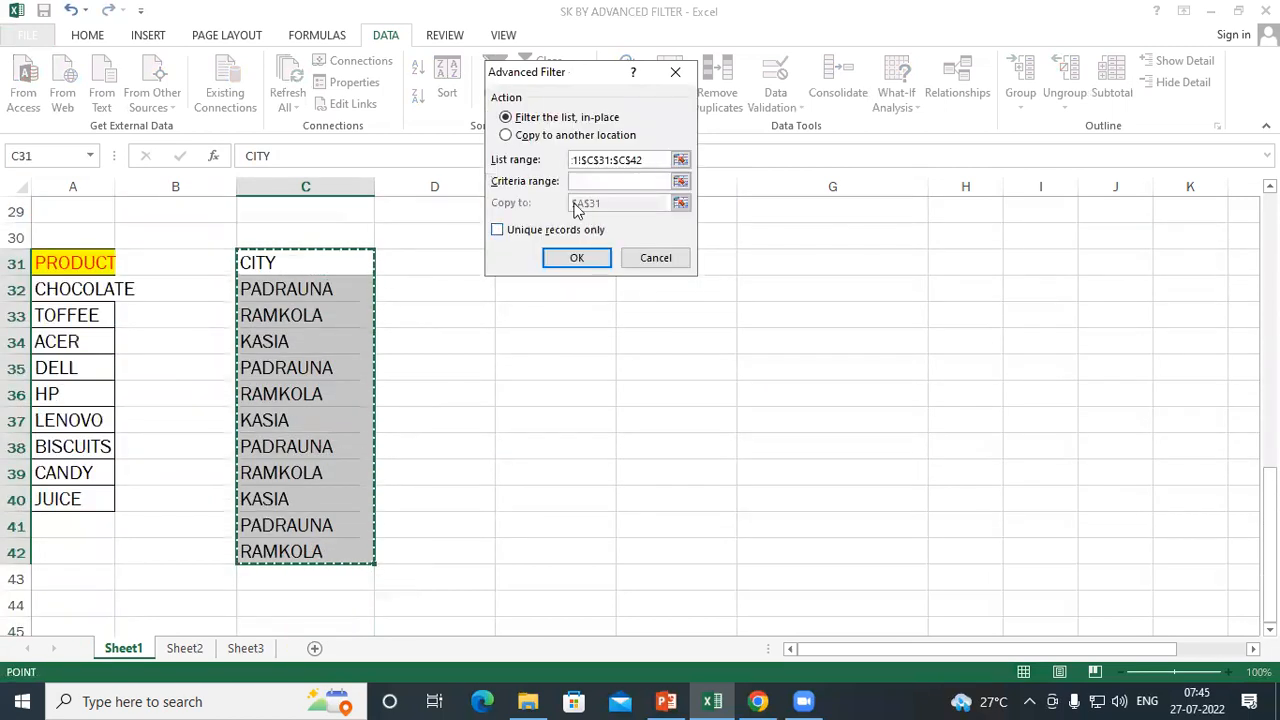
Copy only the unique city records to another location starting at G31, leaving the criteria range empty
click(522, 137)
click(596, 180)
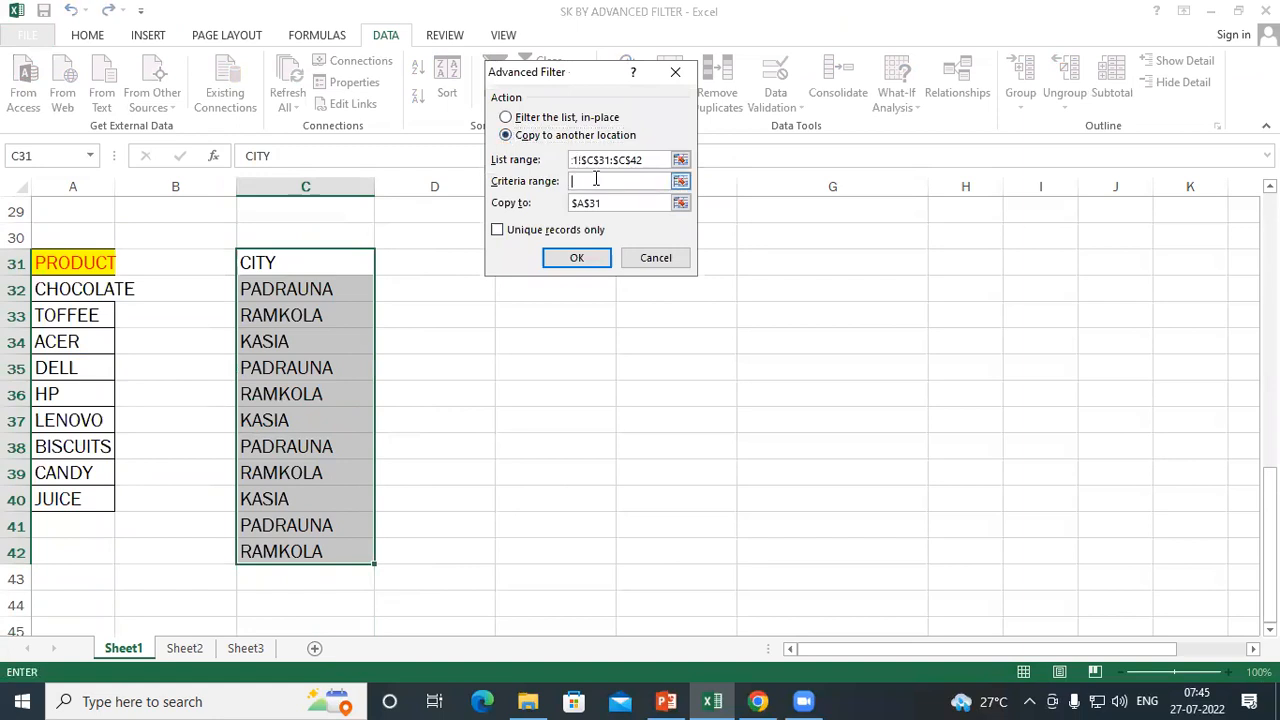
click(597, 205)
drag(603, 204, 524, 207)
key(BackSpace)
click(790, 262)
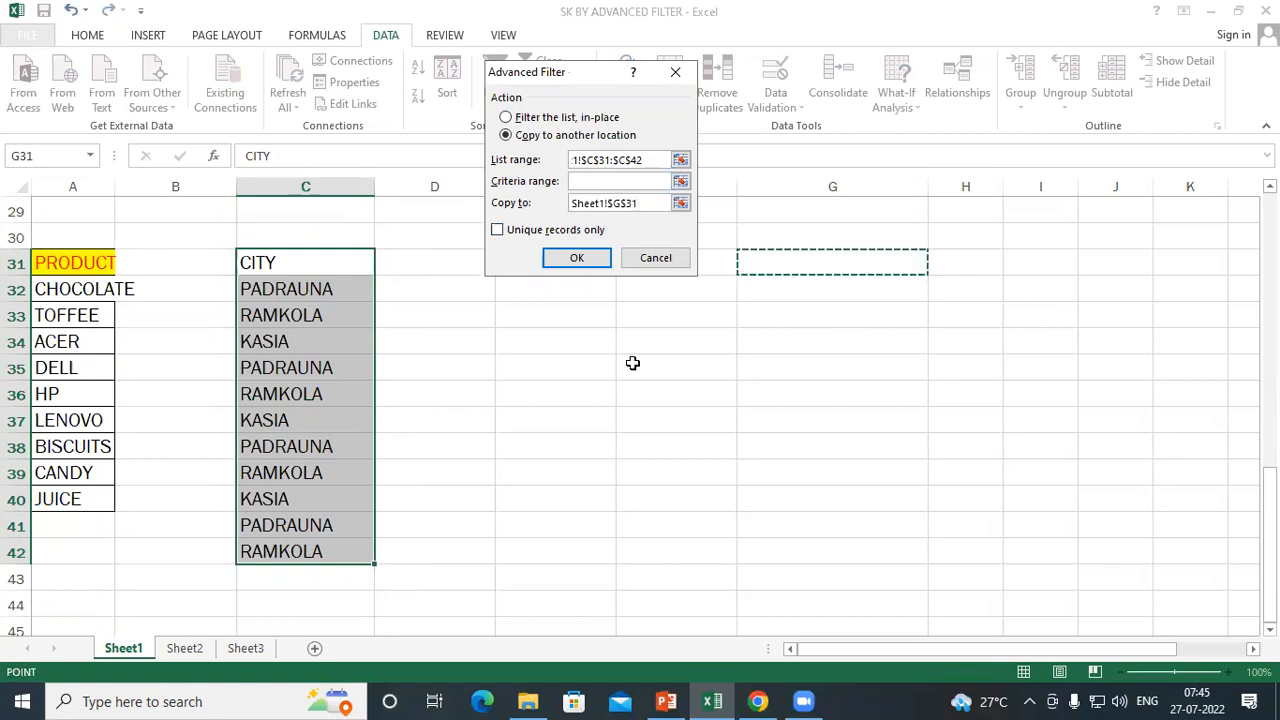
click(497, 231)
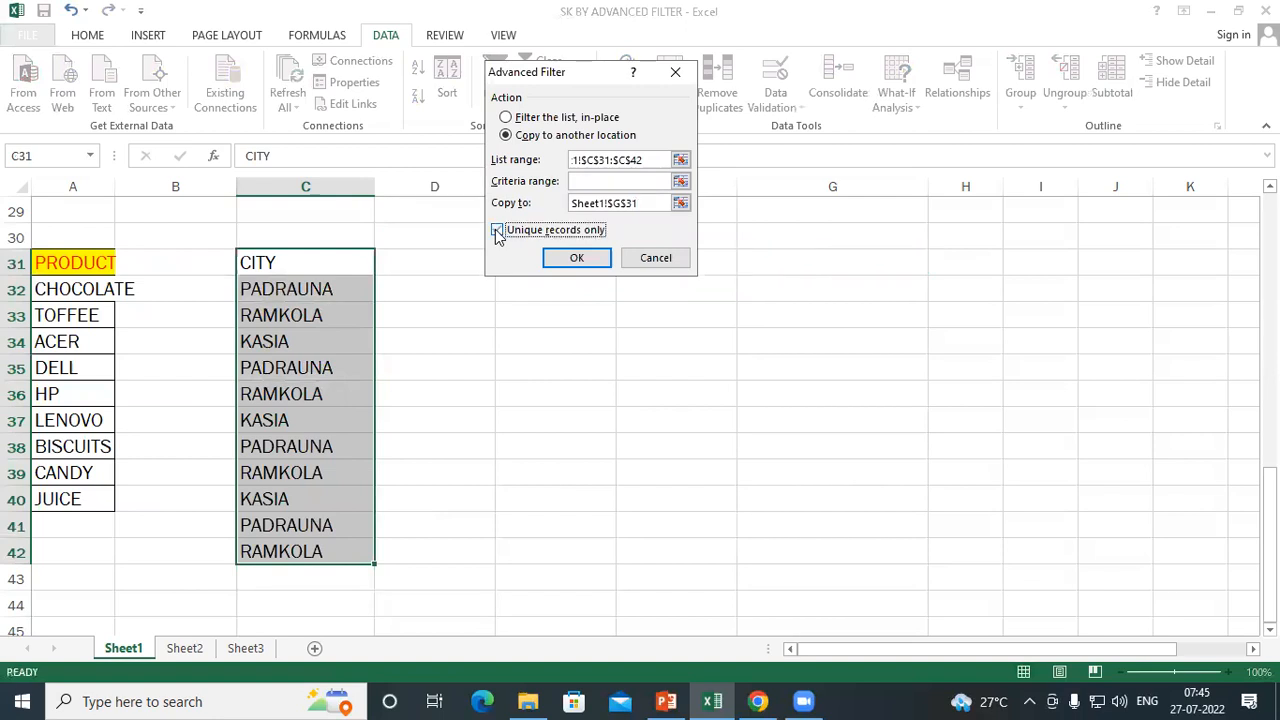
click(575, 260)
click(812, 289)
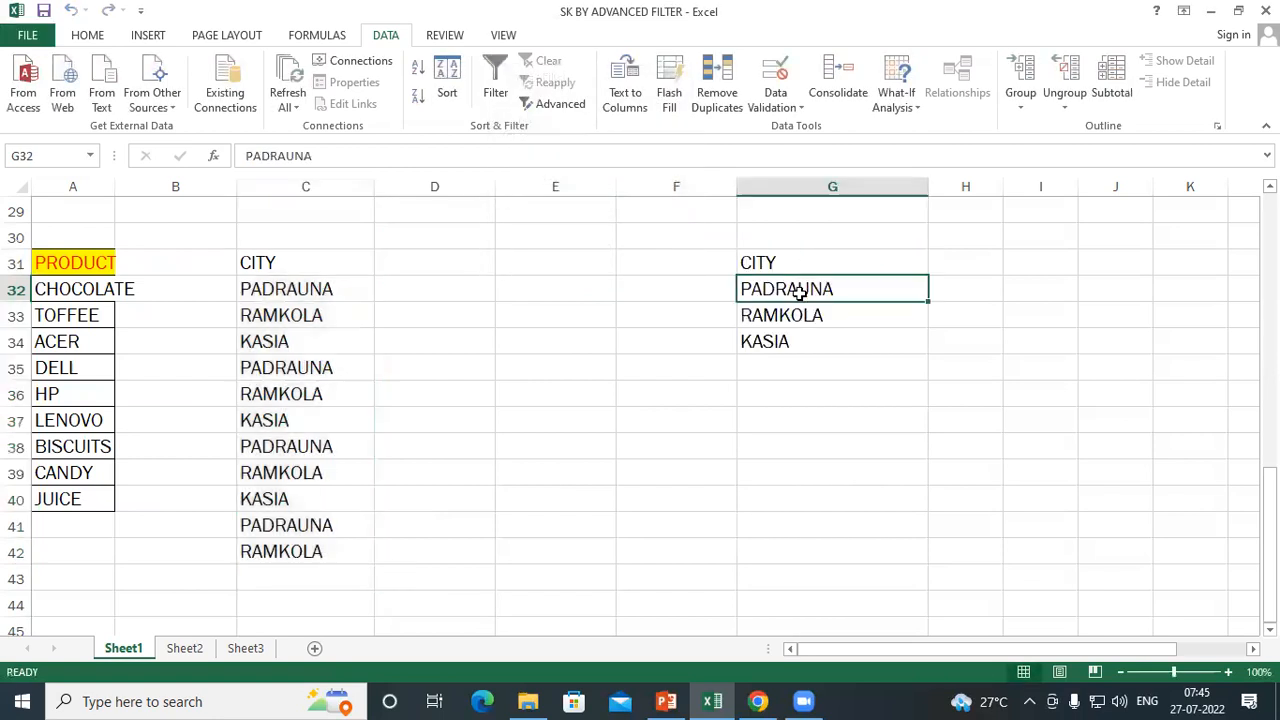
click(798, 314)
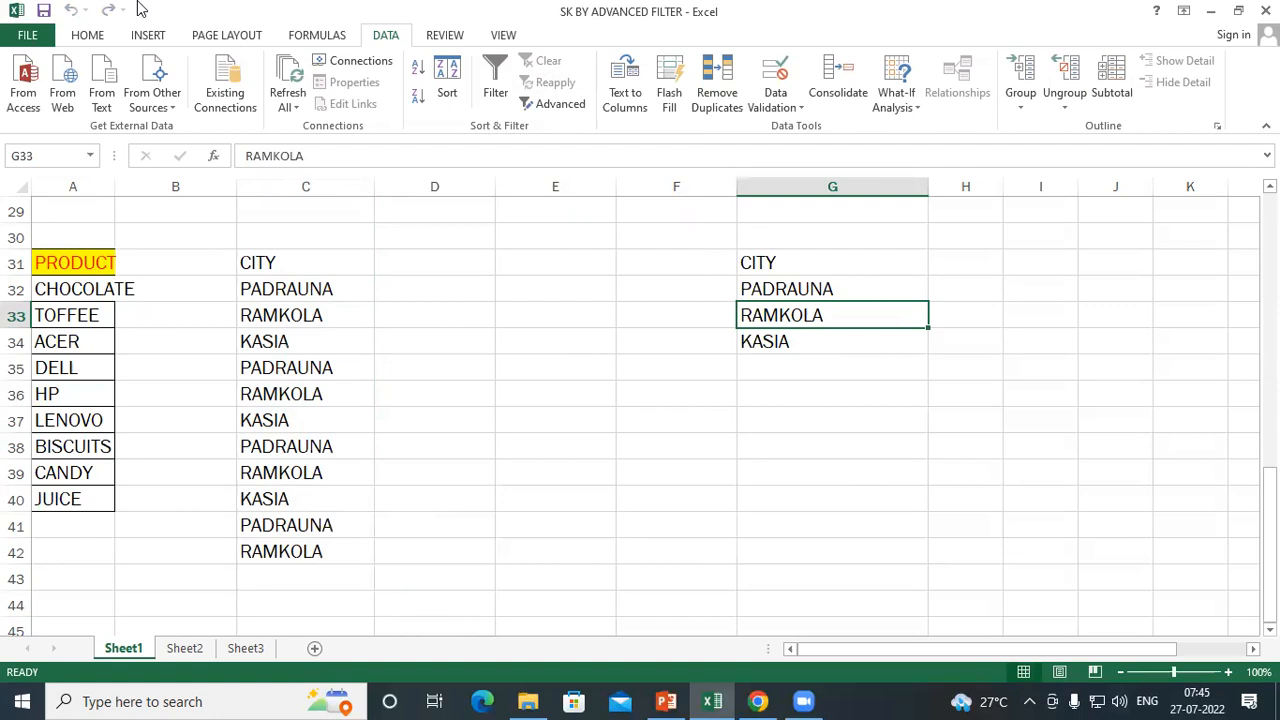
Run the Advanced Filter in place on C31:C42 with no criteria and Unique records only turned off
click(549, 107)
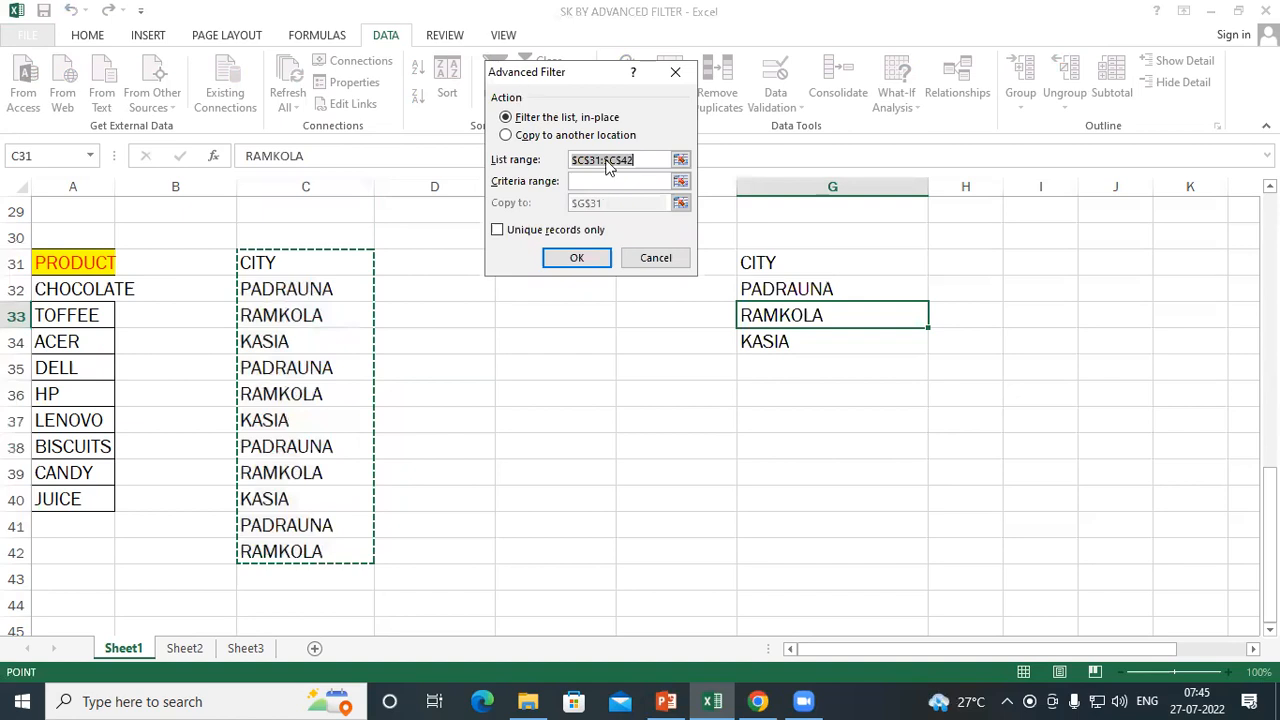
drag(570, 72, 613, 111)
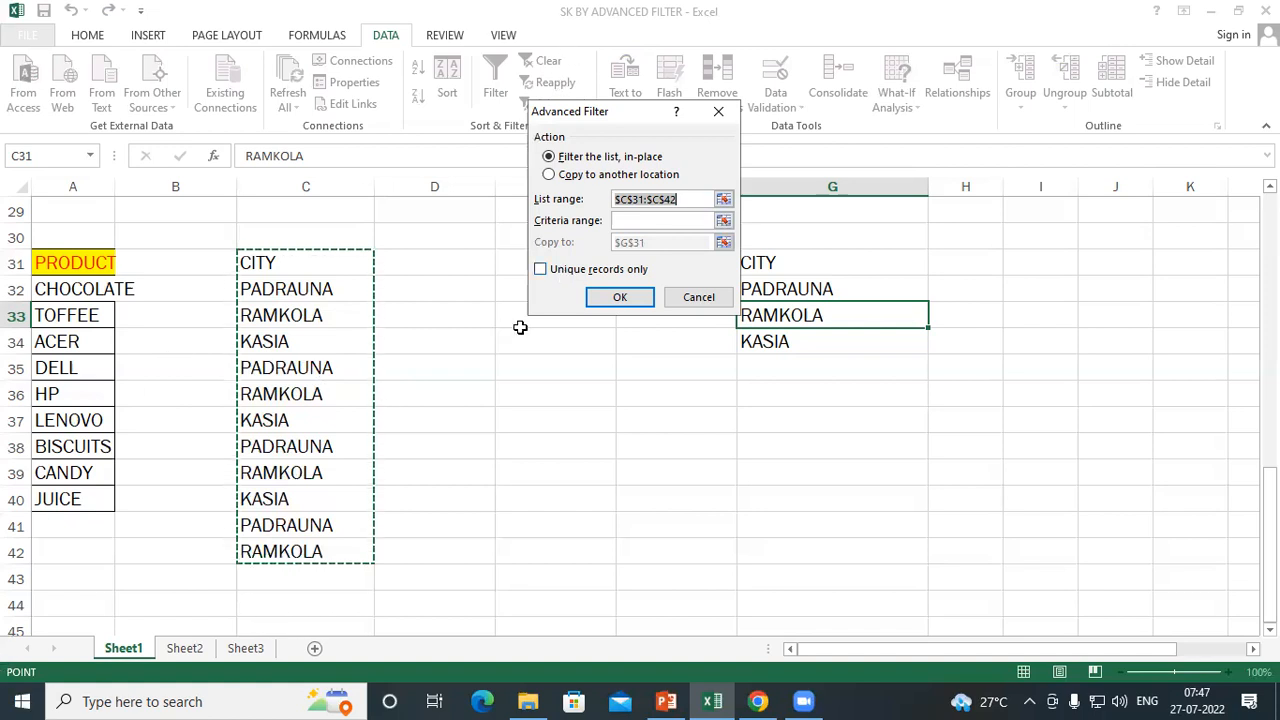
click(621, 297)
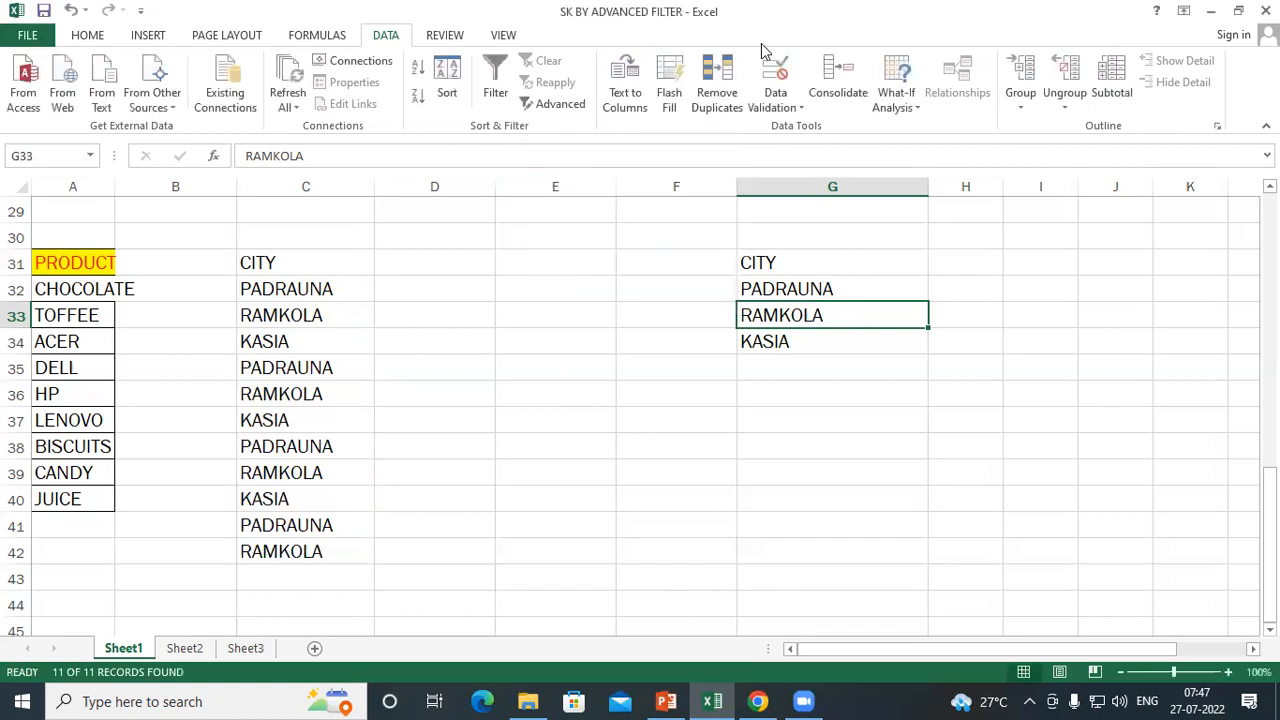